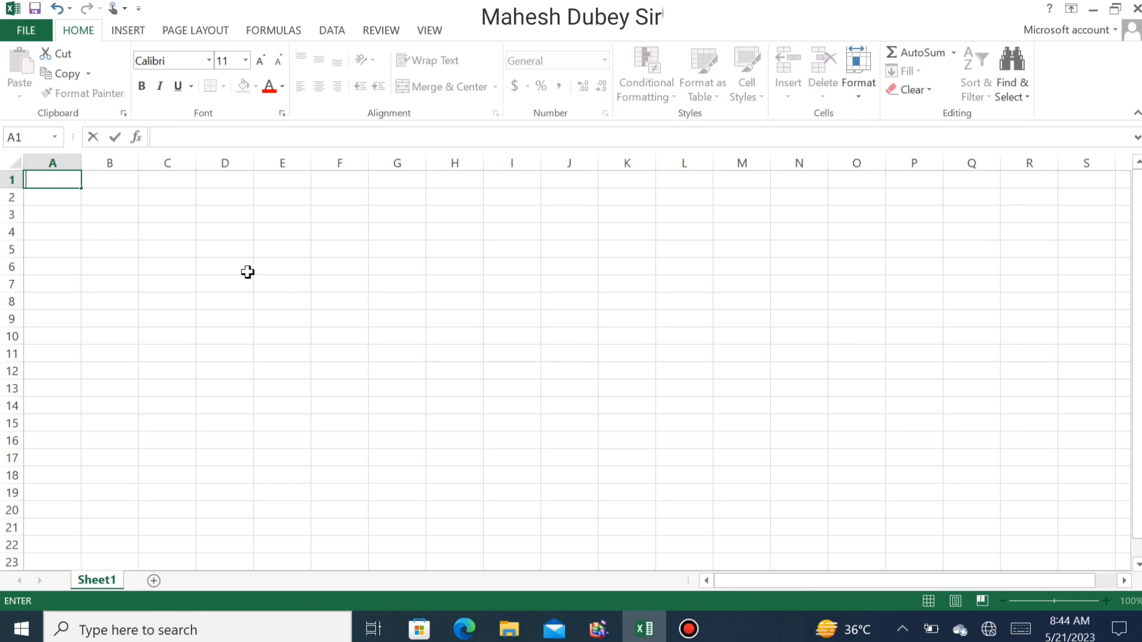
# - Enter the title Invoice in A1 and the placeholder Company Name in A2
pyautogui.write('oice')
pyautogui.press('Return')
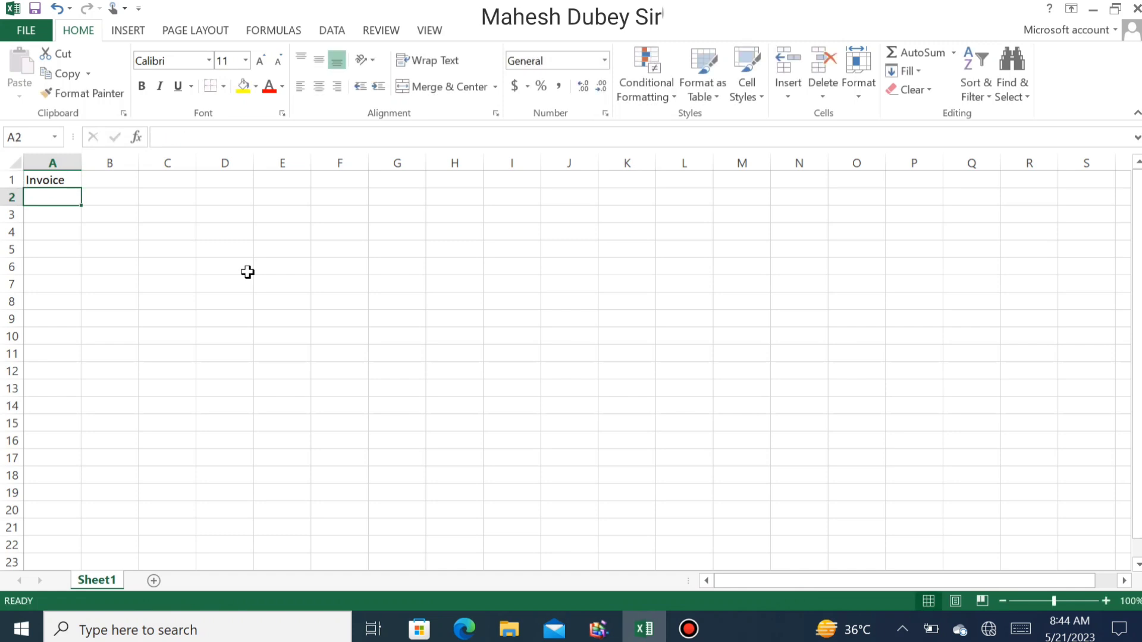
pyautogui.write('Company Name')
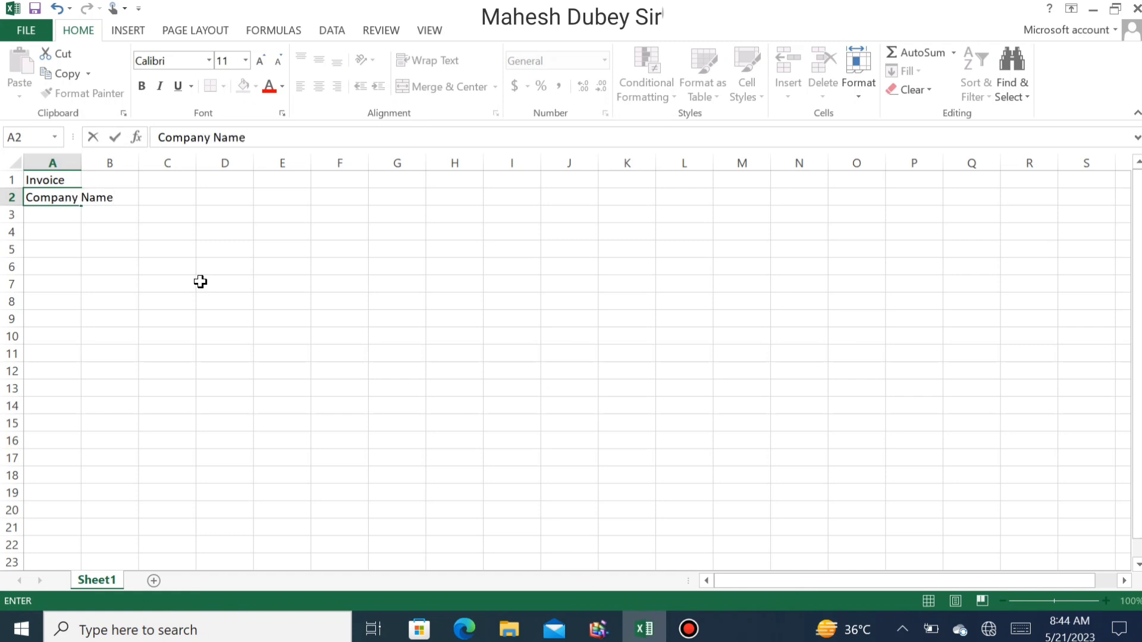
pyautogui.press('Return')
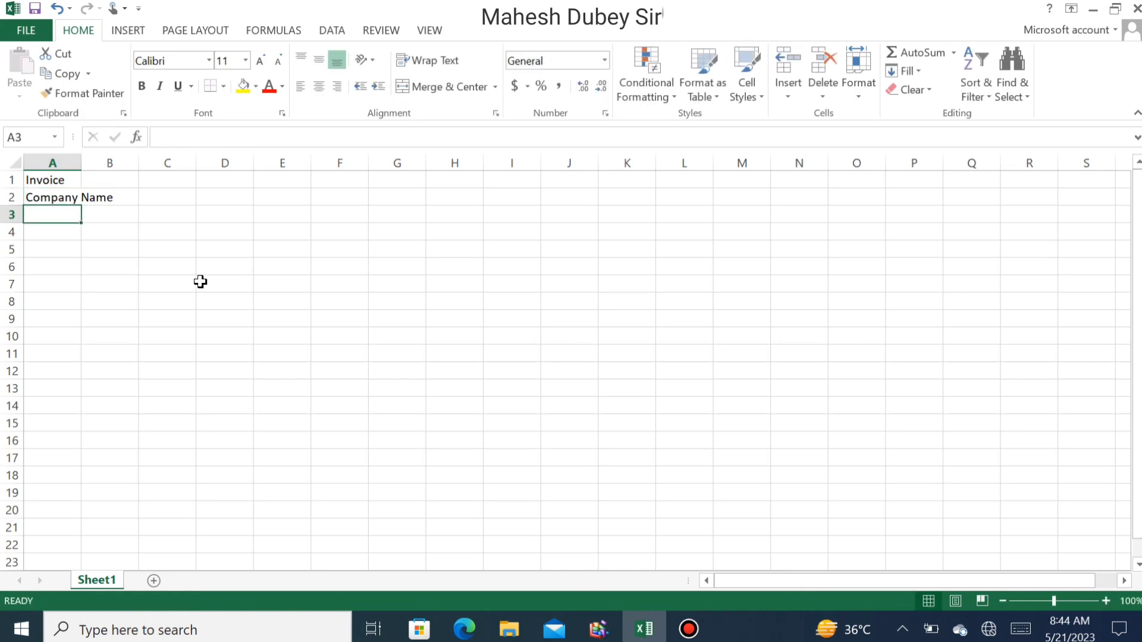
pyautogui.press('Up')
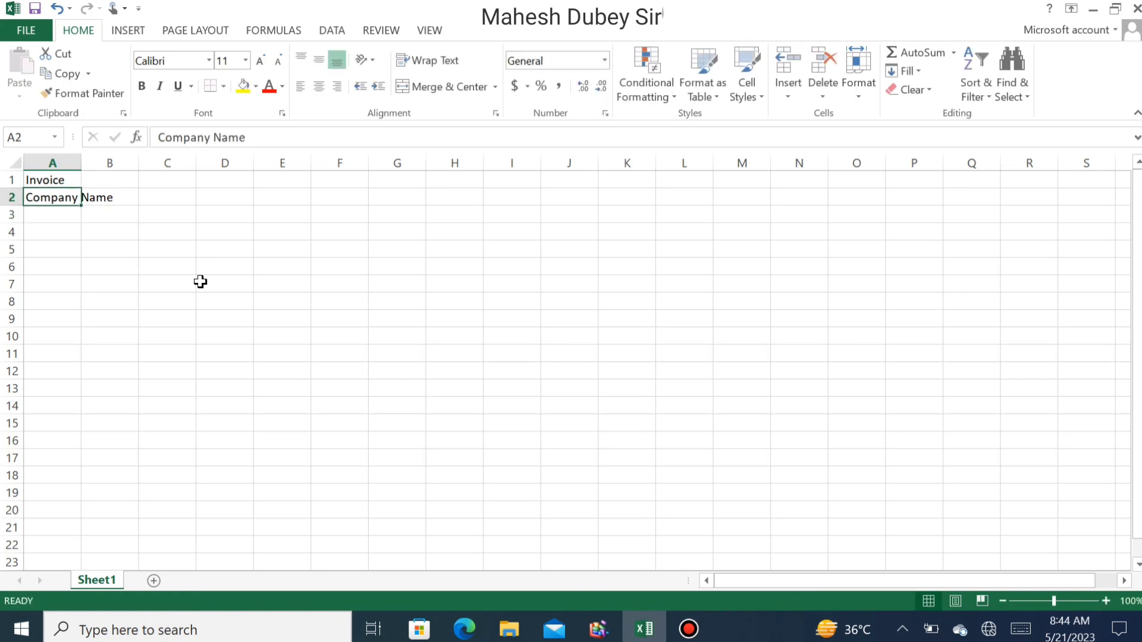
# - Enter Kshama Computer's in A2 and the shop's two address lines in A3 and A4
pyautogui.write('Ksha')
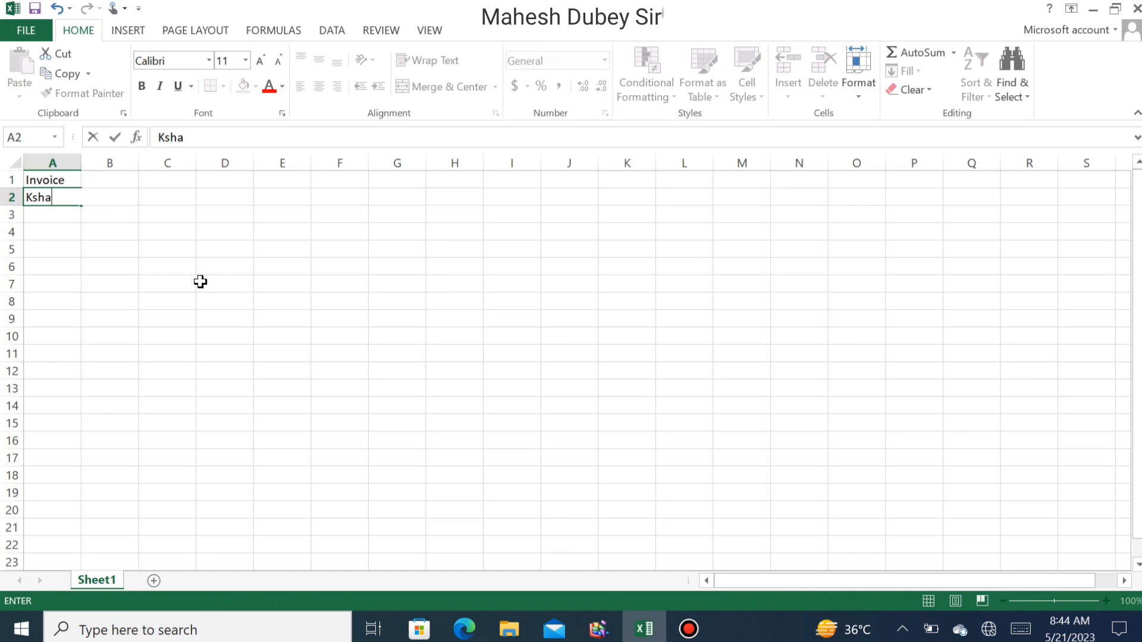
pyautogui.write('ma Computer')
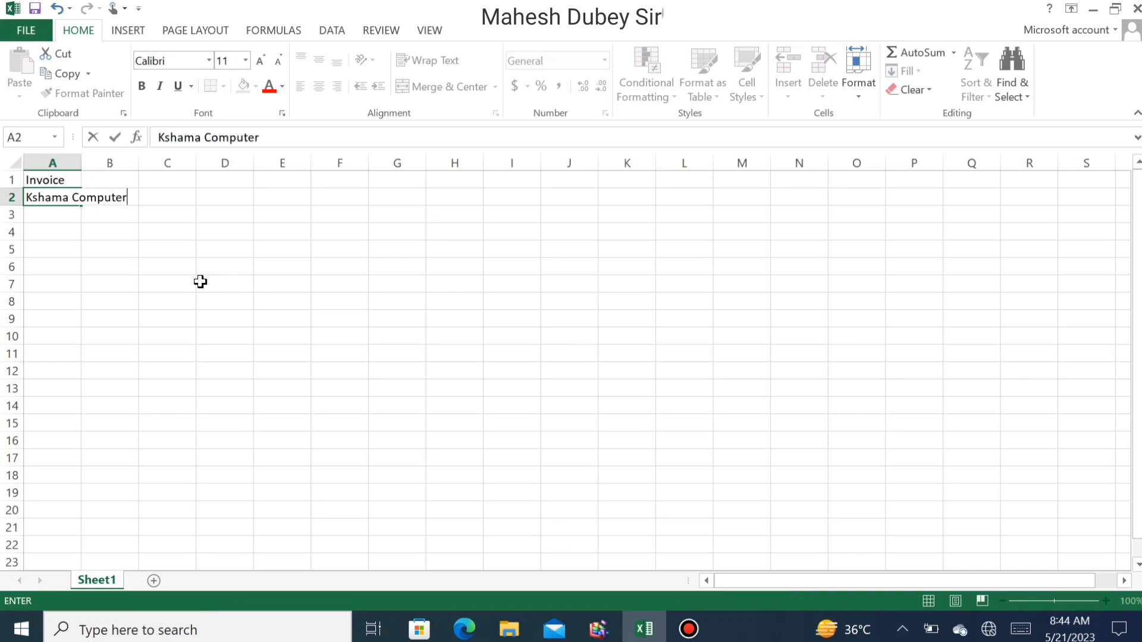
pyautogui.write("'s")
pyautogui.press('Return')
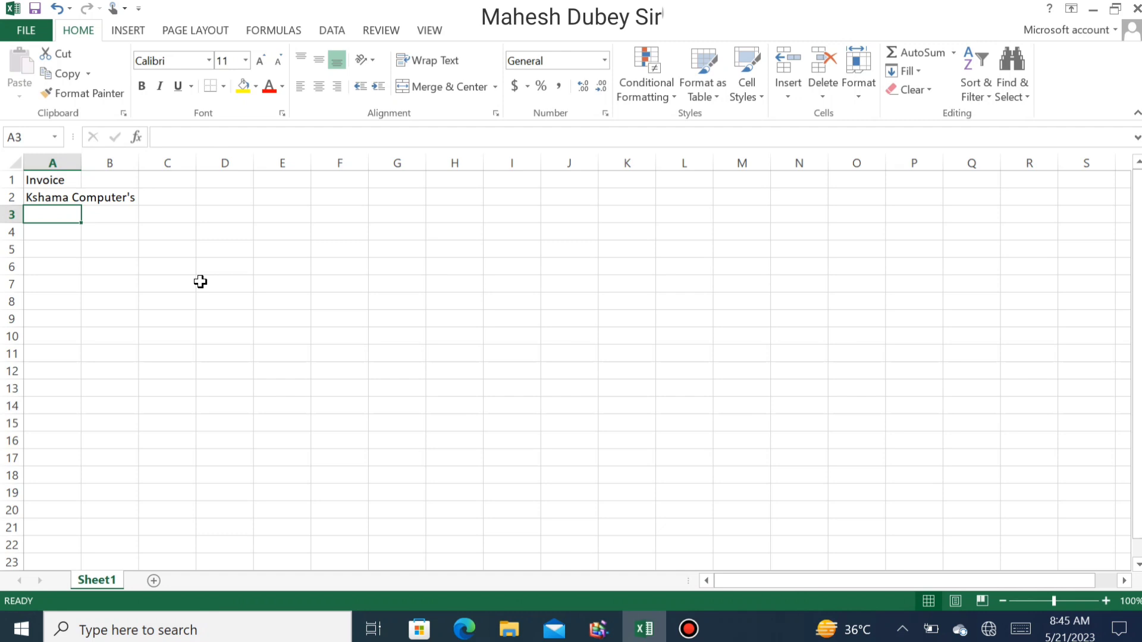
pyautogui.write('Ja')
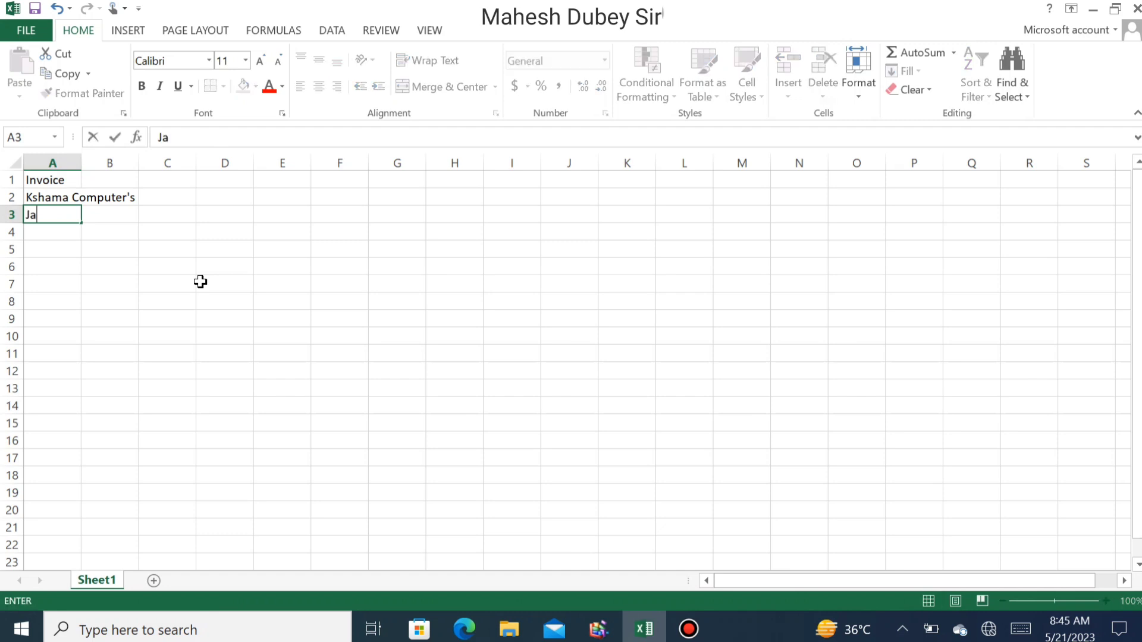
pyautogui.write('mtali Bazar')
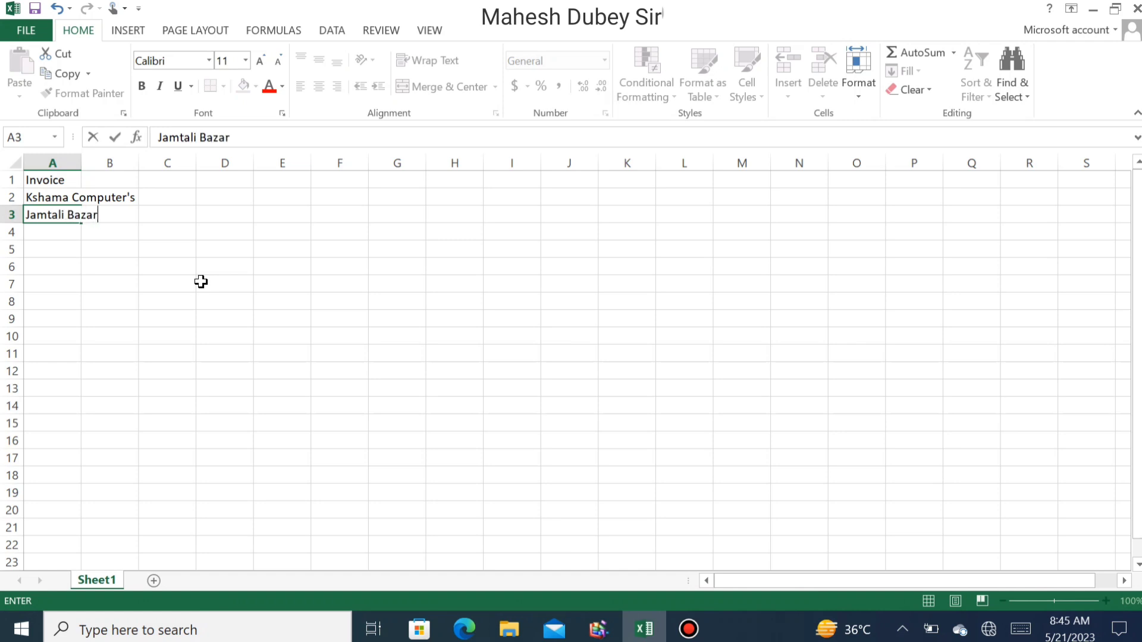
pyautogui.press('Return')
pyautogui.write('Raniga')
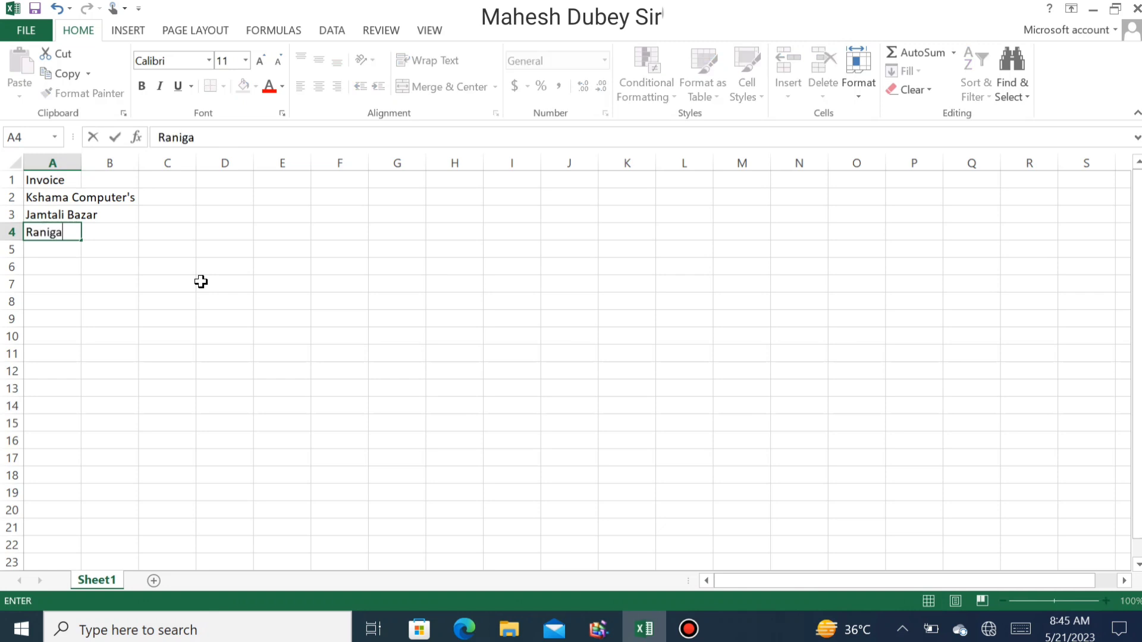
pyautogui.write('nj Pratapgarh')
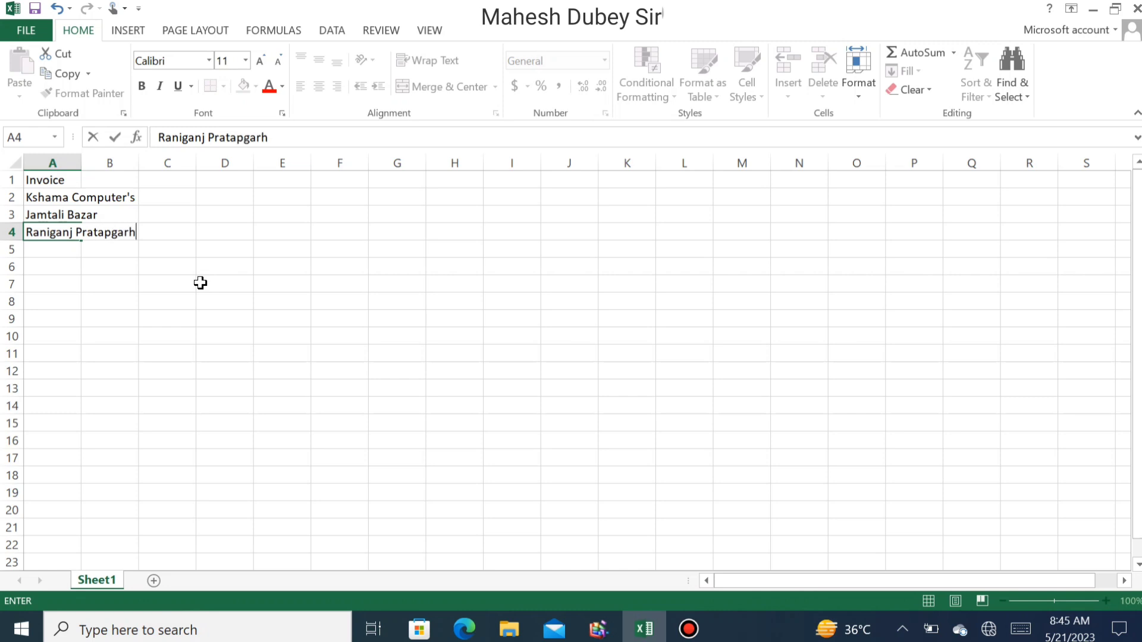
pyautogui.press('Return')
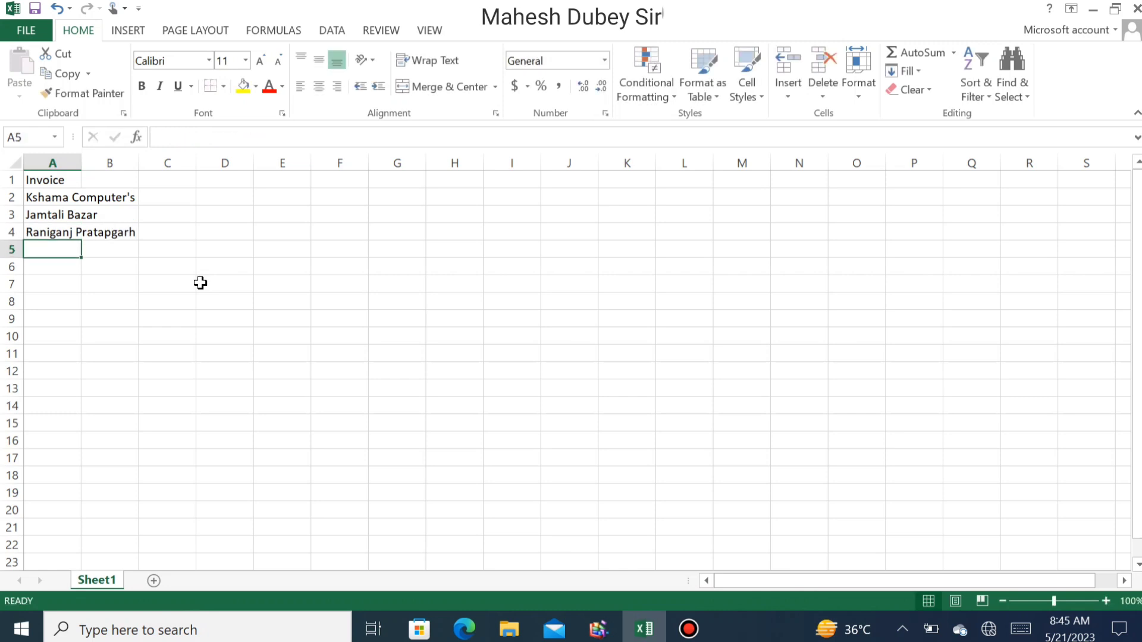
# - Add the shop's mobile number line in A5, trimming its extra digits
pyautogui.write('Mobi')
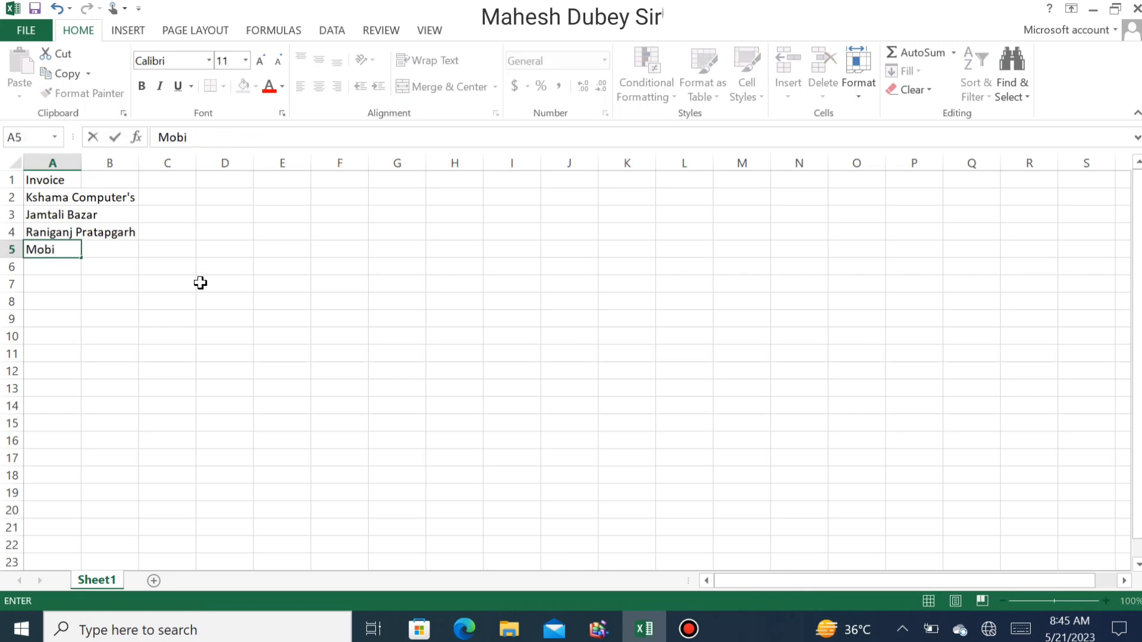
pyautogui.write('le - xxxxxx9')
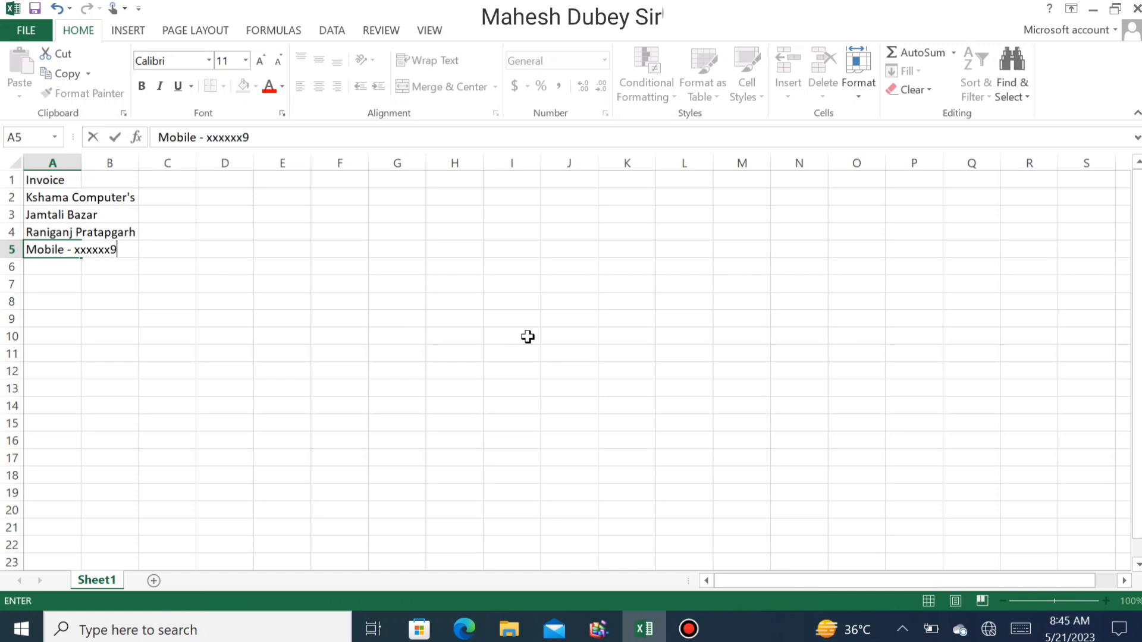
pyautogui.write('8989')
pyautogui.press('Return')
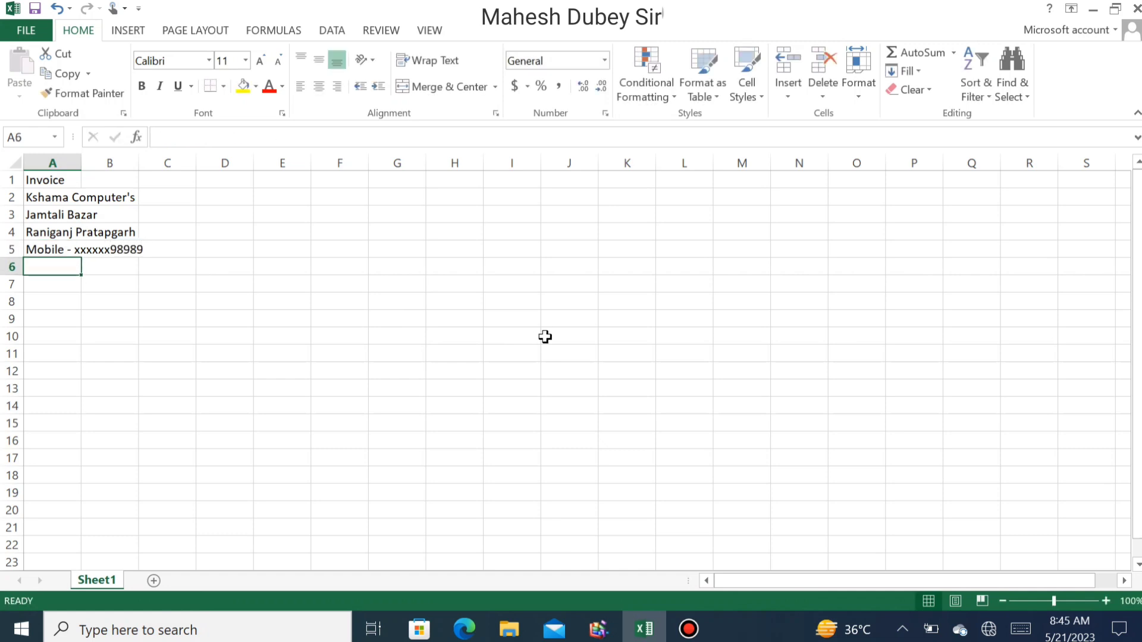
pyautogui.press('Up')
pyautogui.press('Right')
pyautogui.press('Left')
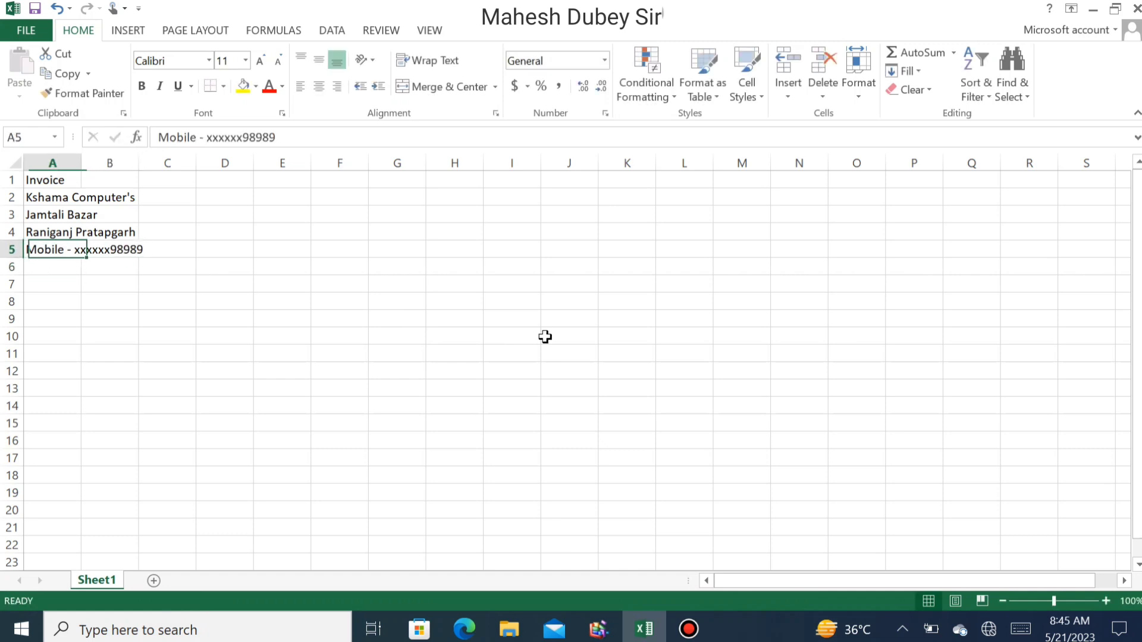
pyautogui.press('F2')
pyautogui.press('BackSpace')
pyautogui.press('BackSpace')
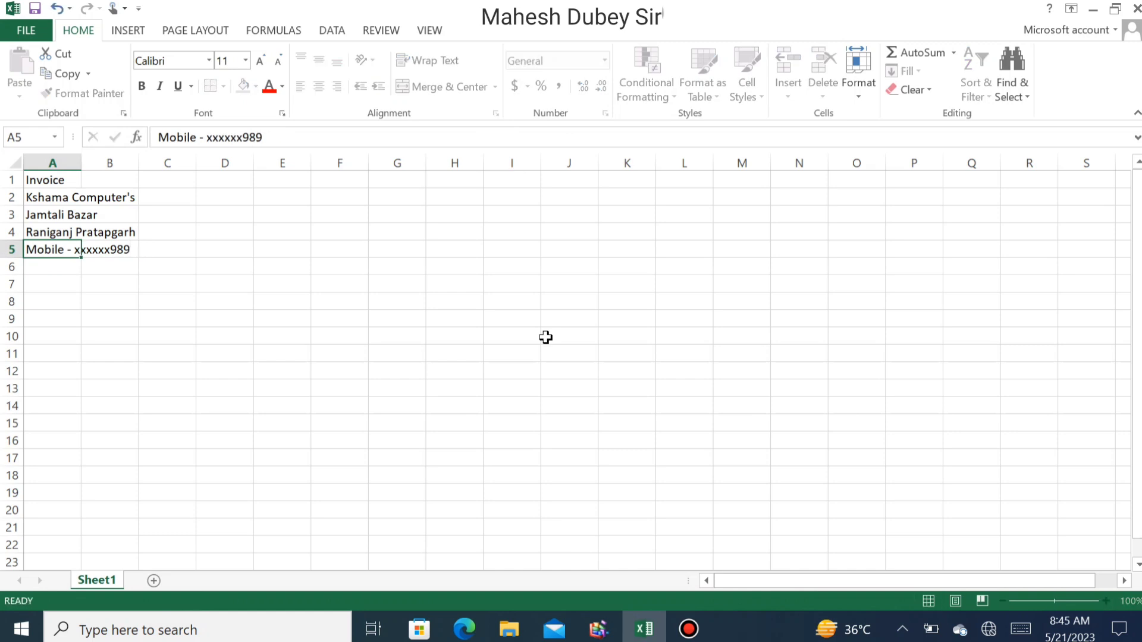
pyautogui.press('Return')
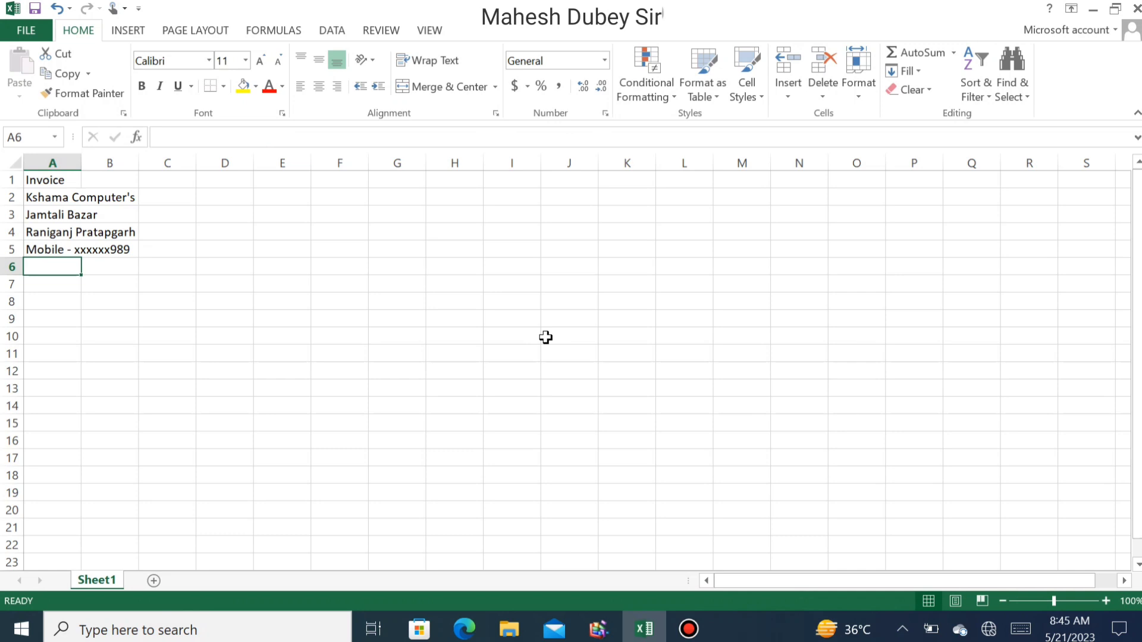
pyautogui.press('Up')
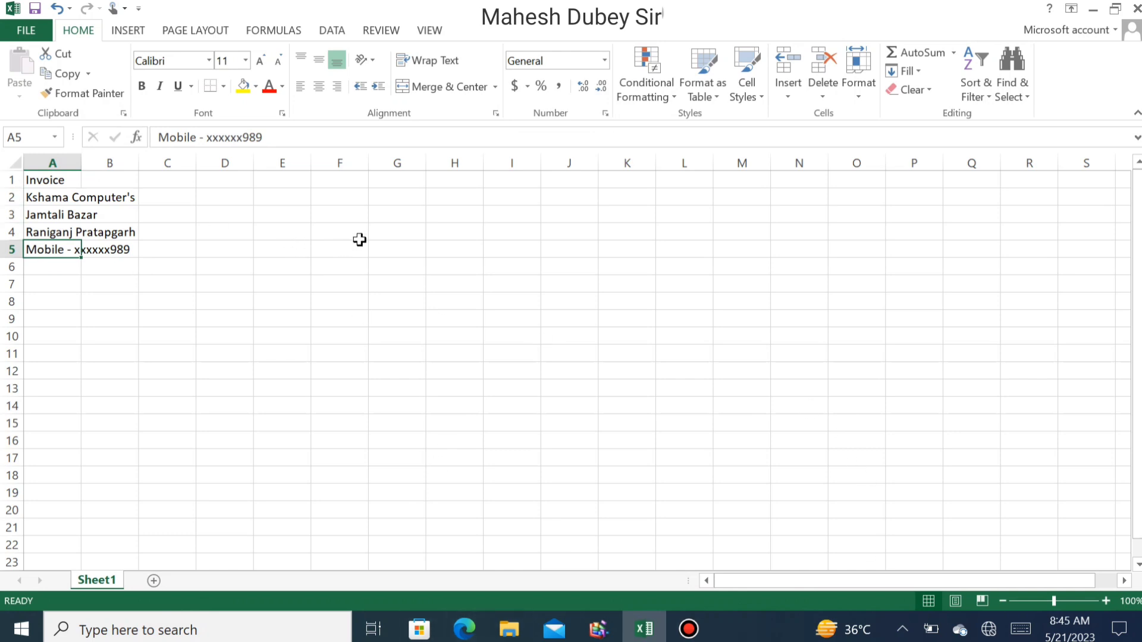
# - Add the headings #Invoice # in F2 and Date in G2
pyautogui.click(339, 201)
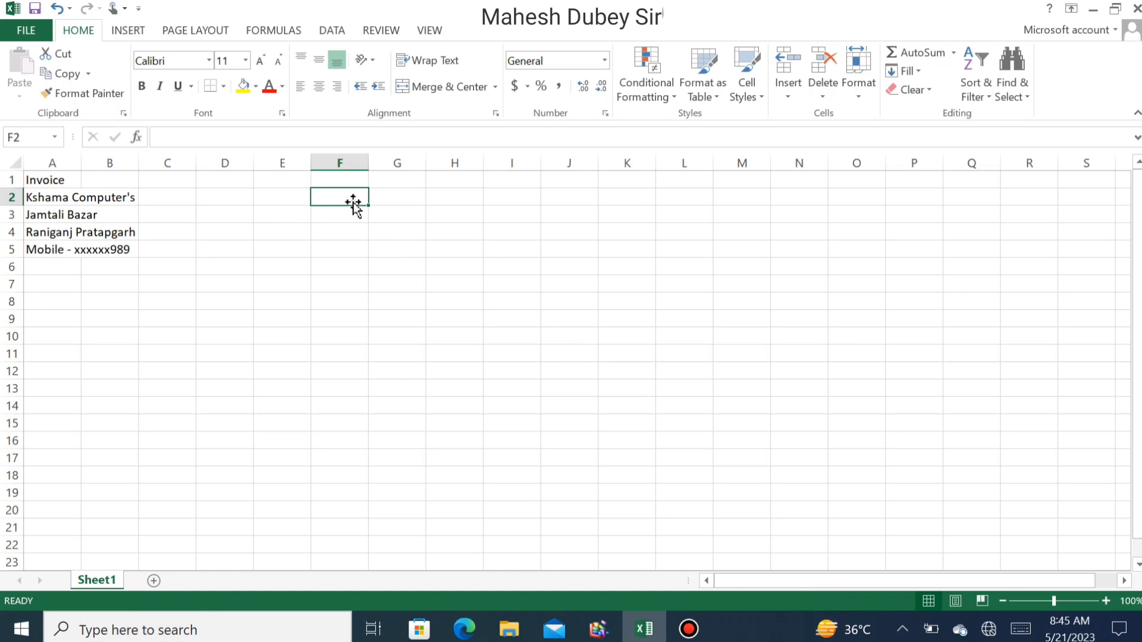
pyautogui.write('Dat')
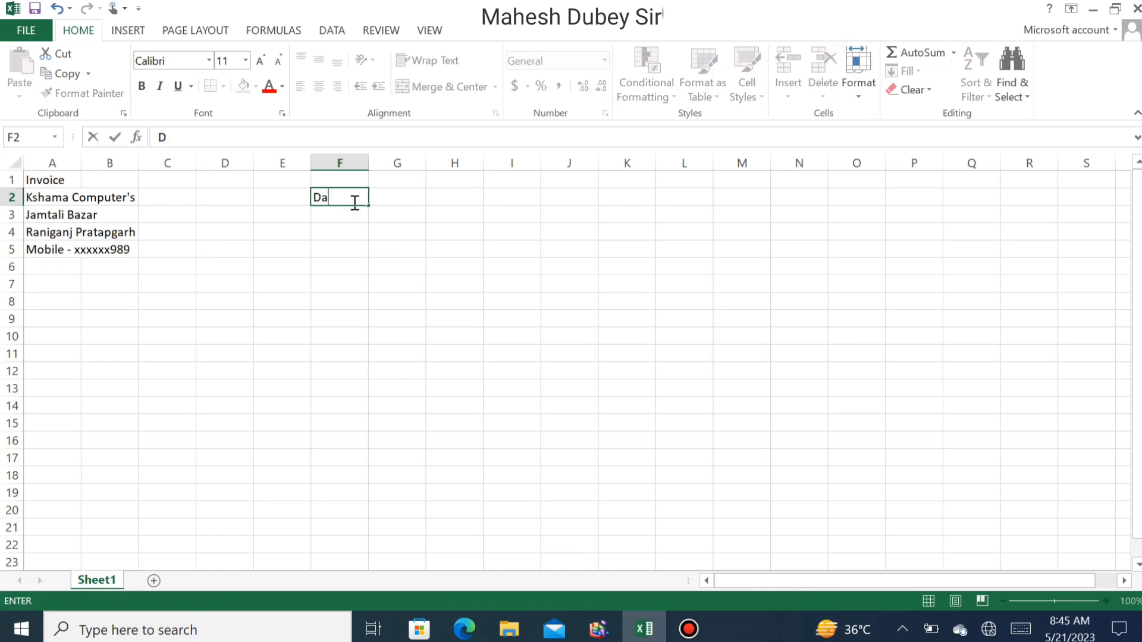
pyautogui.press('BackSpace')
pyautogui.press('BackSpace')
pyautogui.press('BackSpace')
pyautogui.write('In')
pyautogui.press('BackSpace')
pyautogui.press('BackSpace')
pyautogui.write('#')
pyautogui.write('Invo')
pyautogui.write('c')
pyautogui.write('i')
pyautogui.press('BackSpace')
pyautogui.press('BackSpace')
pyautogui.write('ice #')
pyautogui.press('Tab')
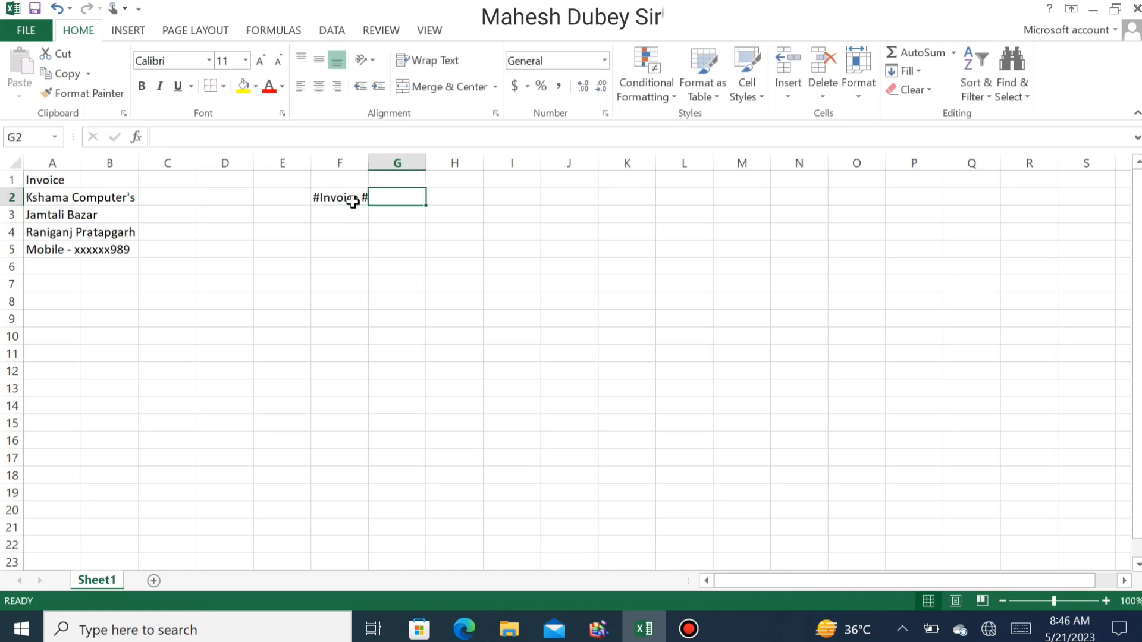
pyautogui.write('Date')
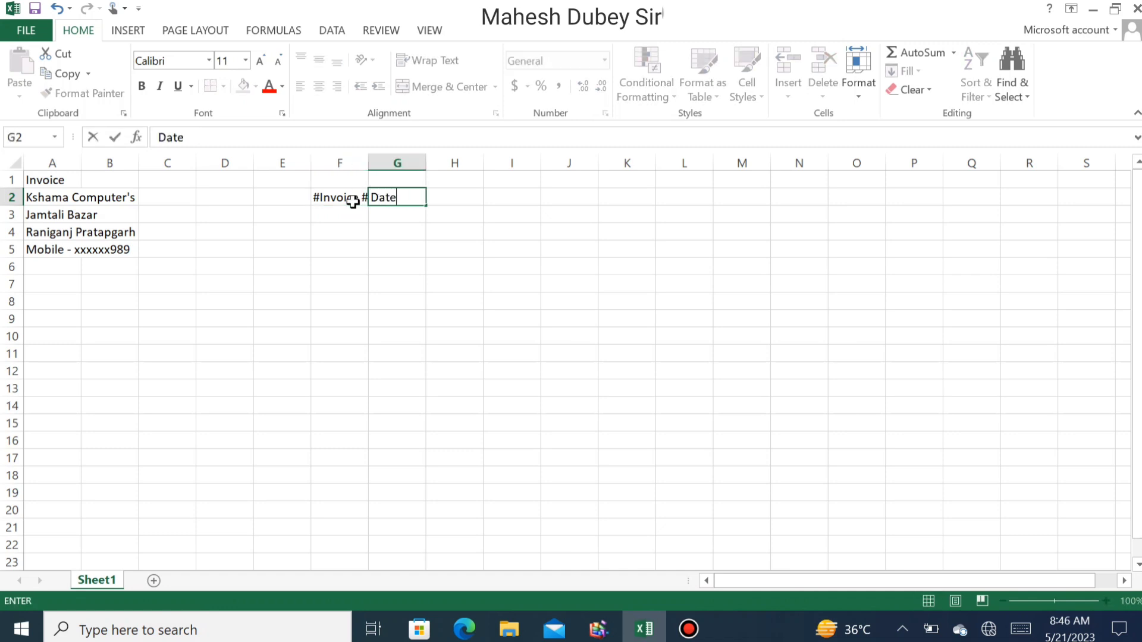
pyautogui.press('Return')
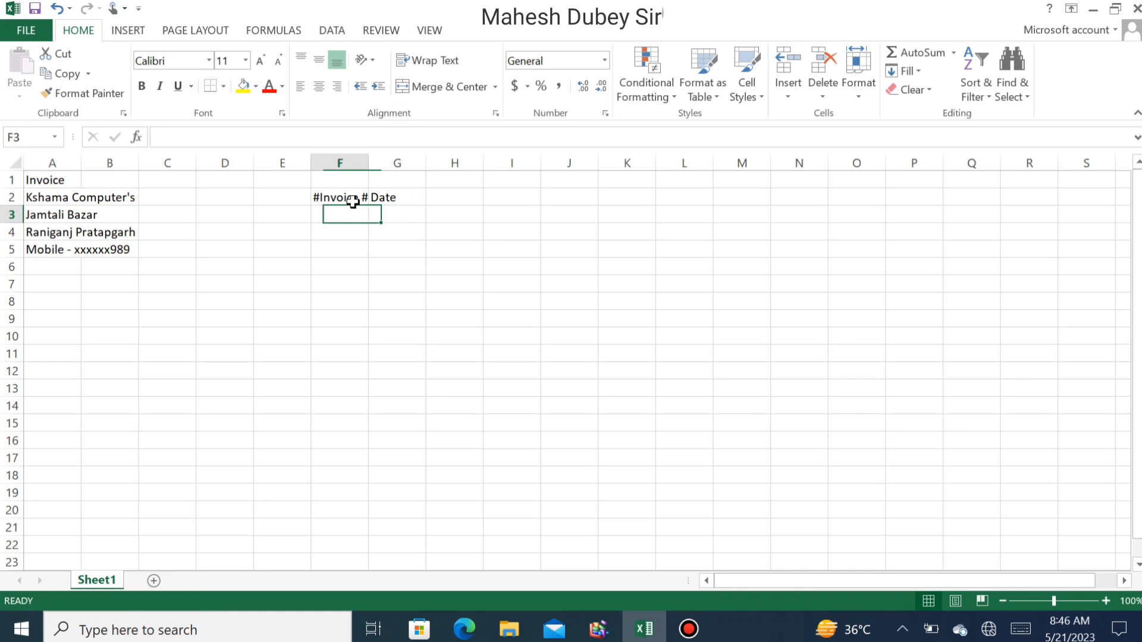
# - Enter the invoice number in F3 and the date 21/05/2023 in G3
pyautogui.write('2045')
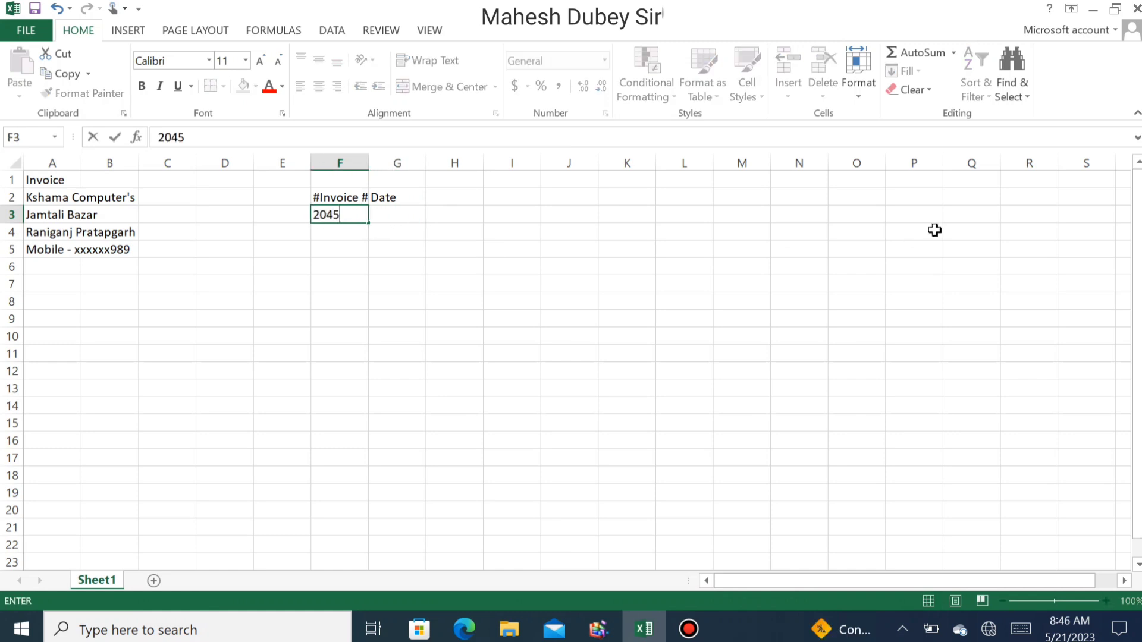
pyautogui.press('Tab')
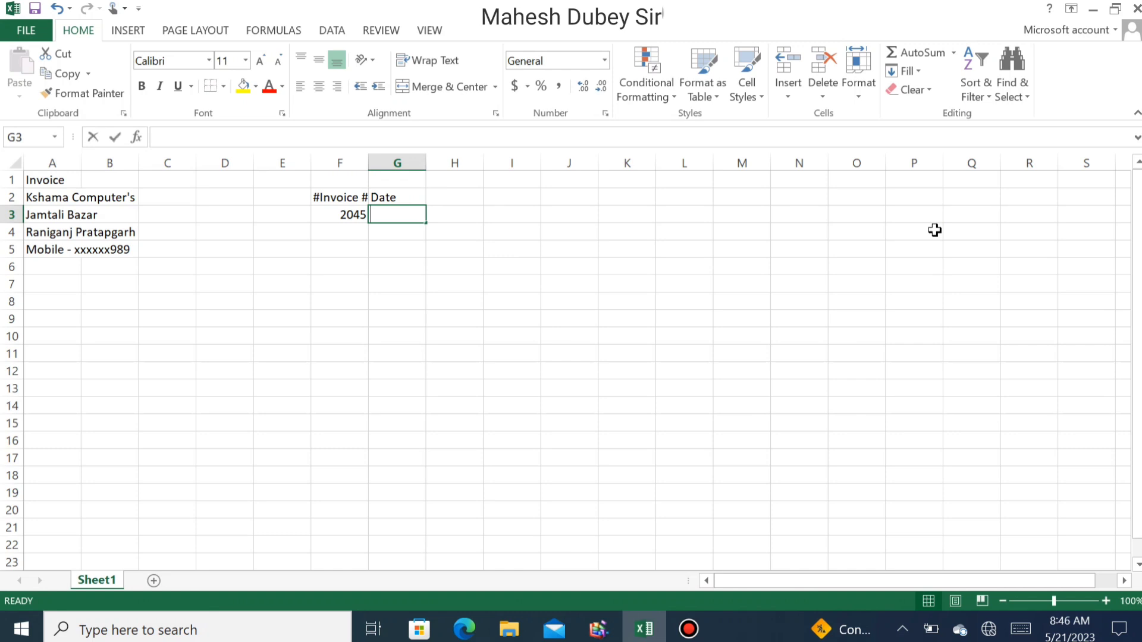
pyautogui.write('21/05/2023')
pyautogui.press('Return')
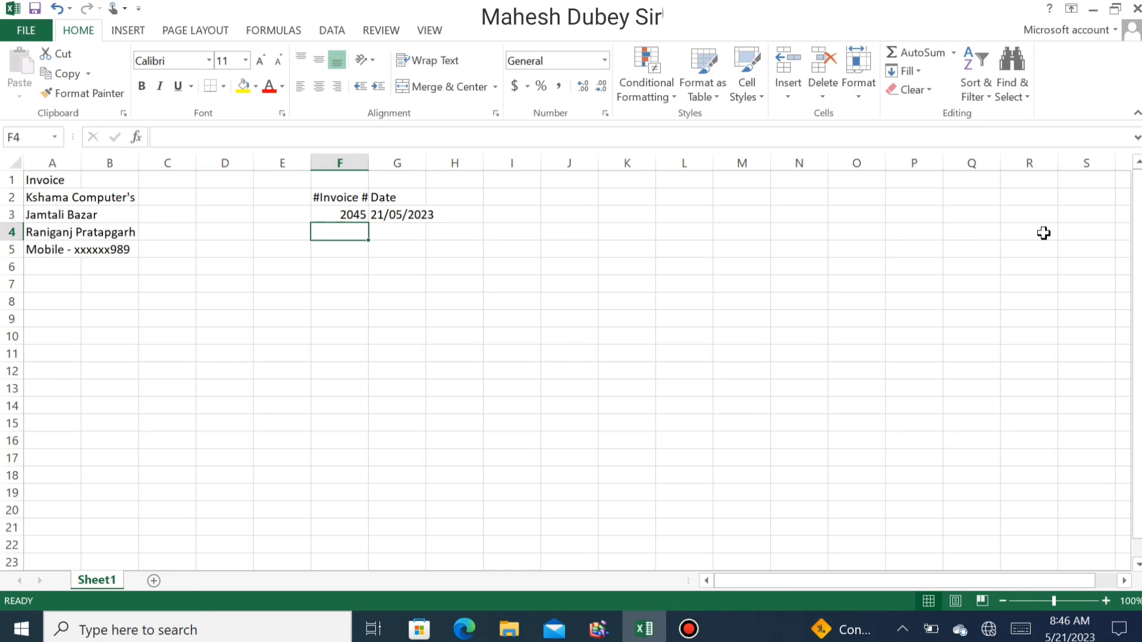
# - Add the Customer ID and Terms headings in F4 and G4
pyautogui.write('C')
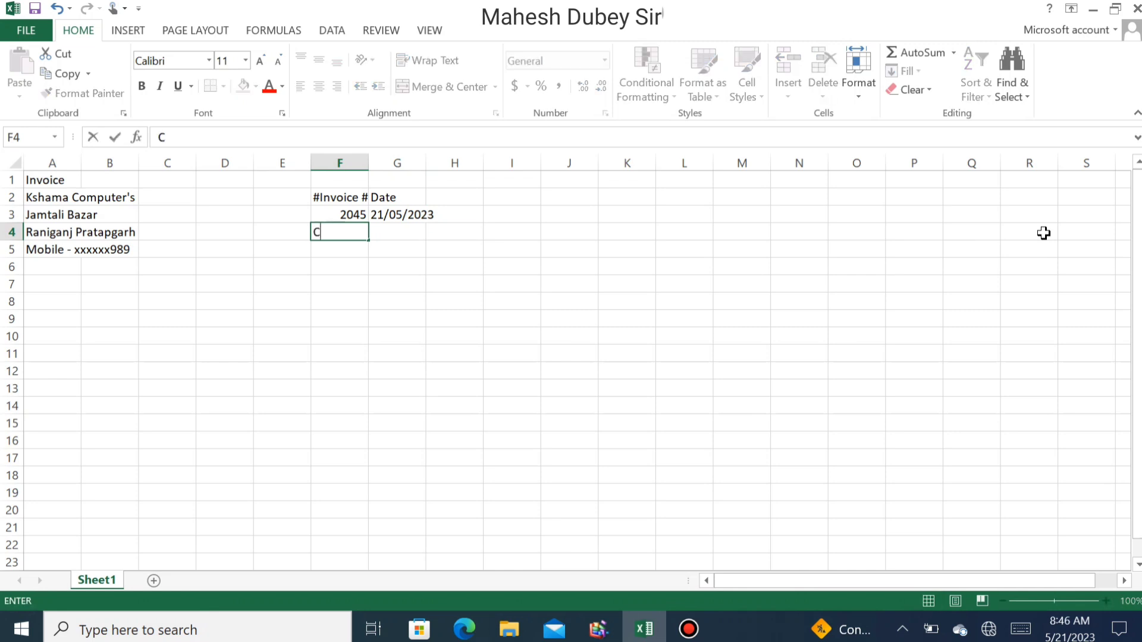
pyautogui.write('ustomer ID')
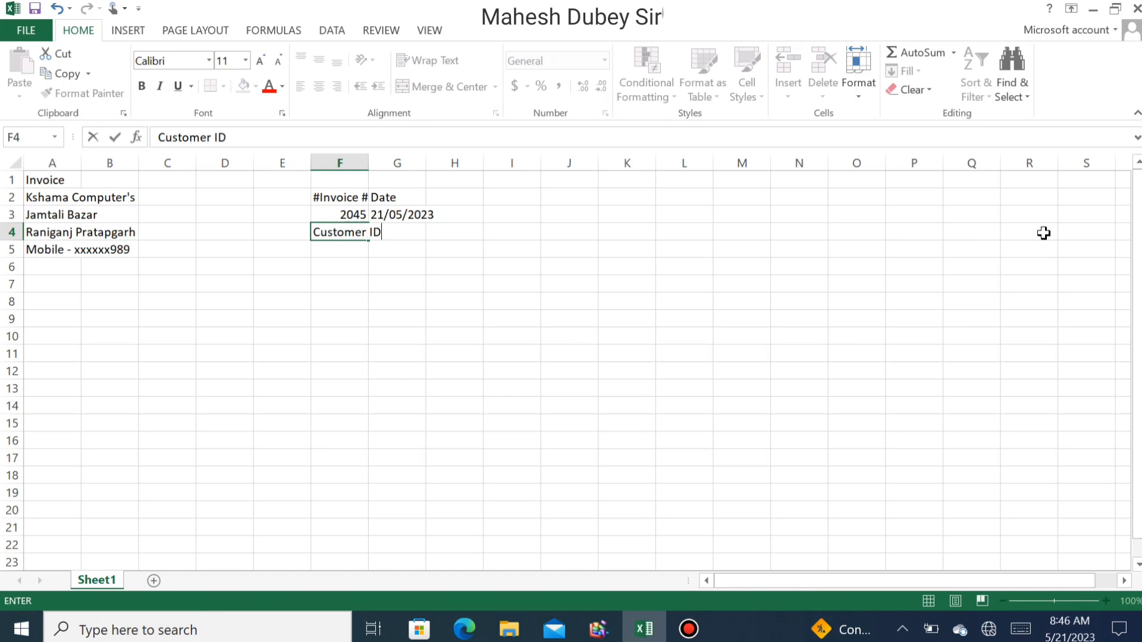
pyautogui.press('Tab')
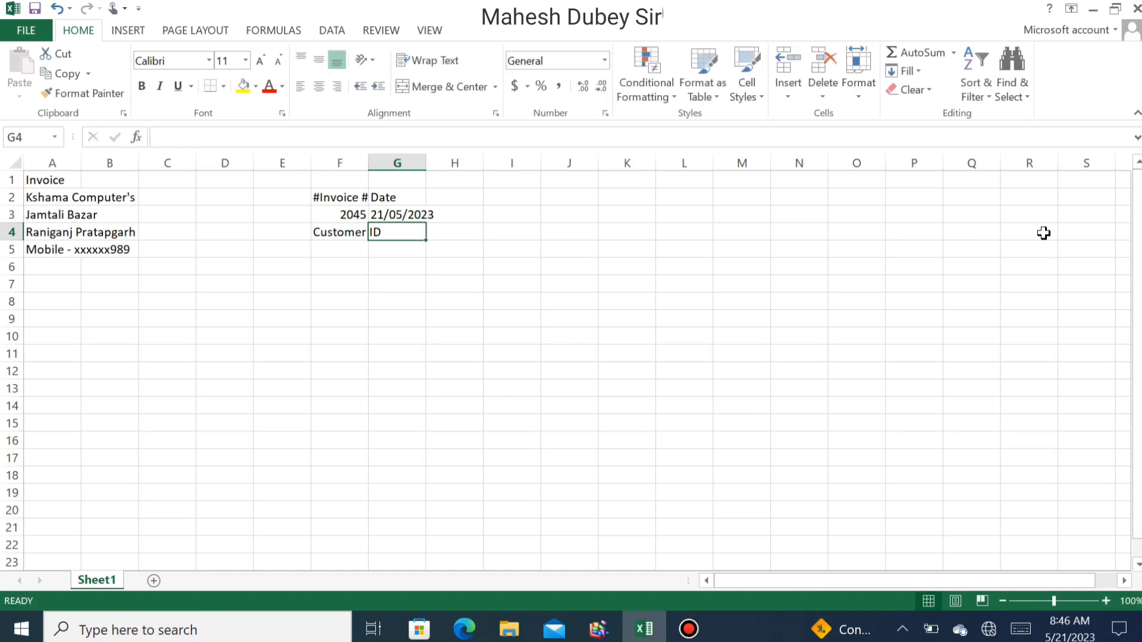
pyautogui.write('Terms')
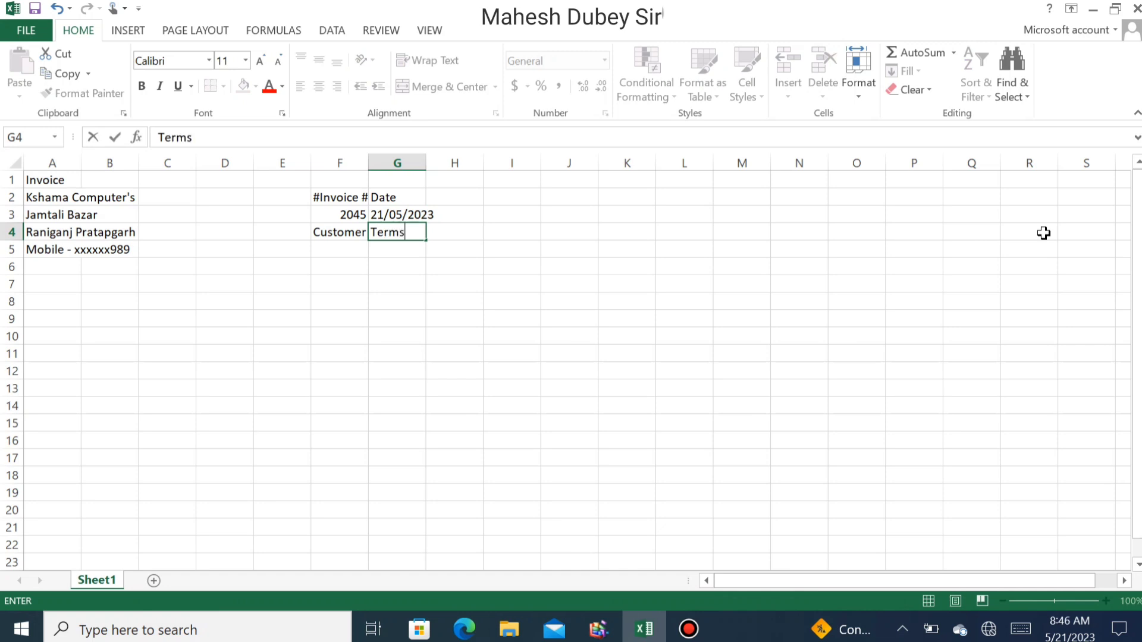
pyautogui.press('Return')
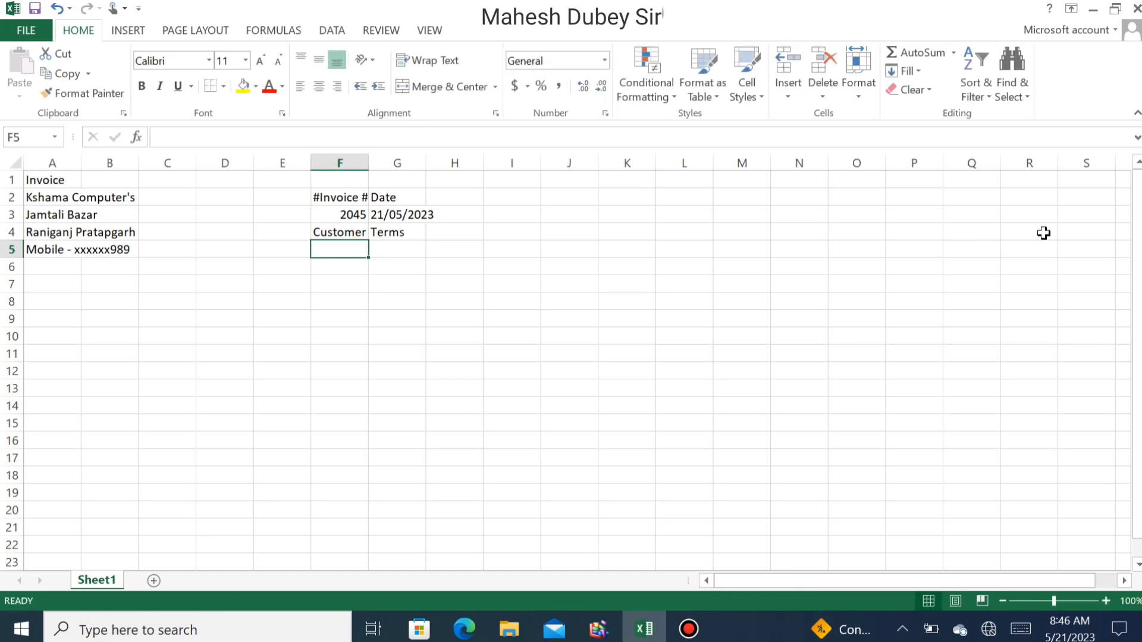
# - Enter the customer number in F5 and Net 30 Days in G5
pyautogui.write('598')
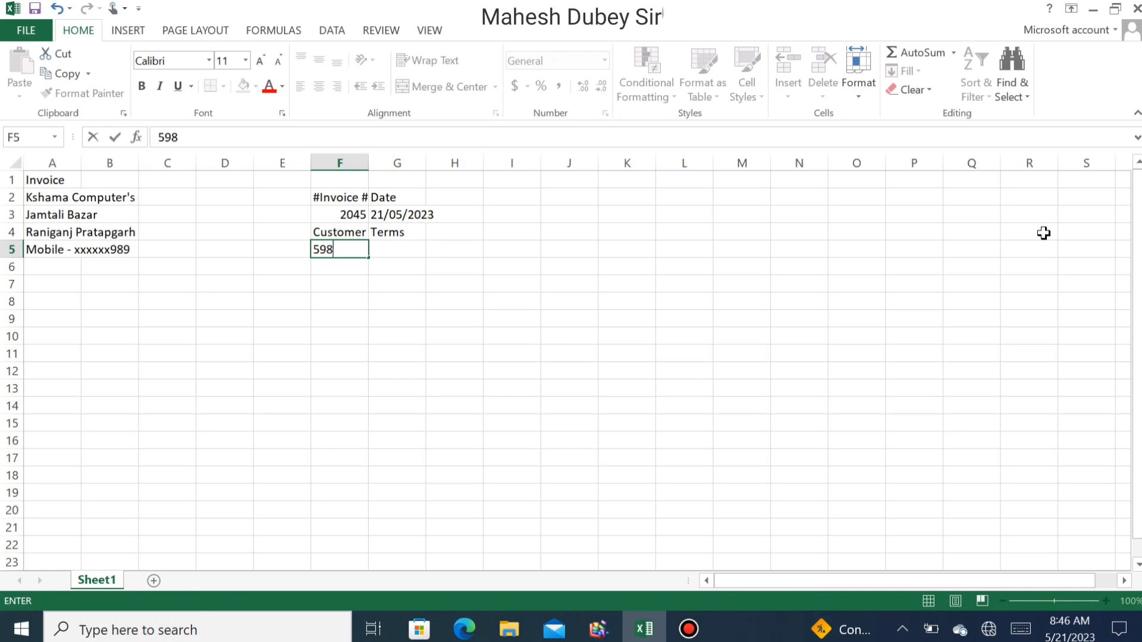
pyautogui.press('Tab')
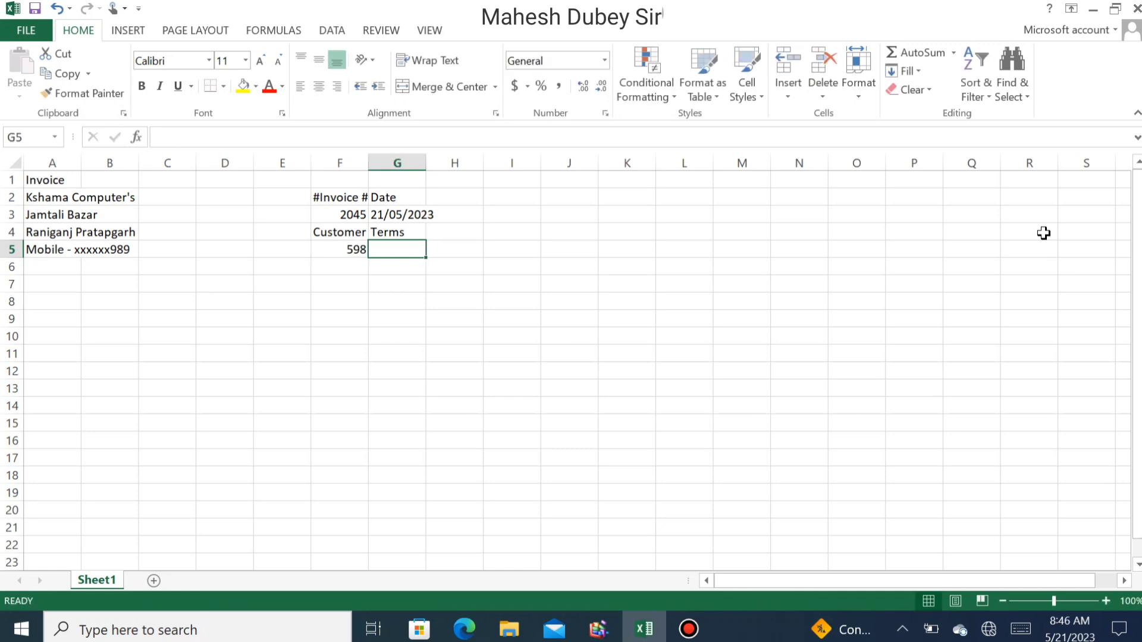
pyautogui.write('Next')
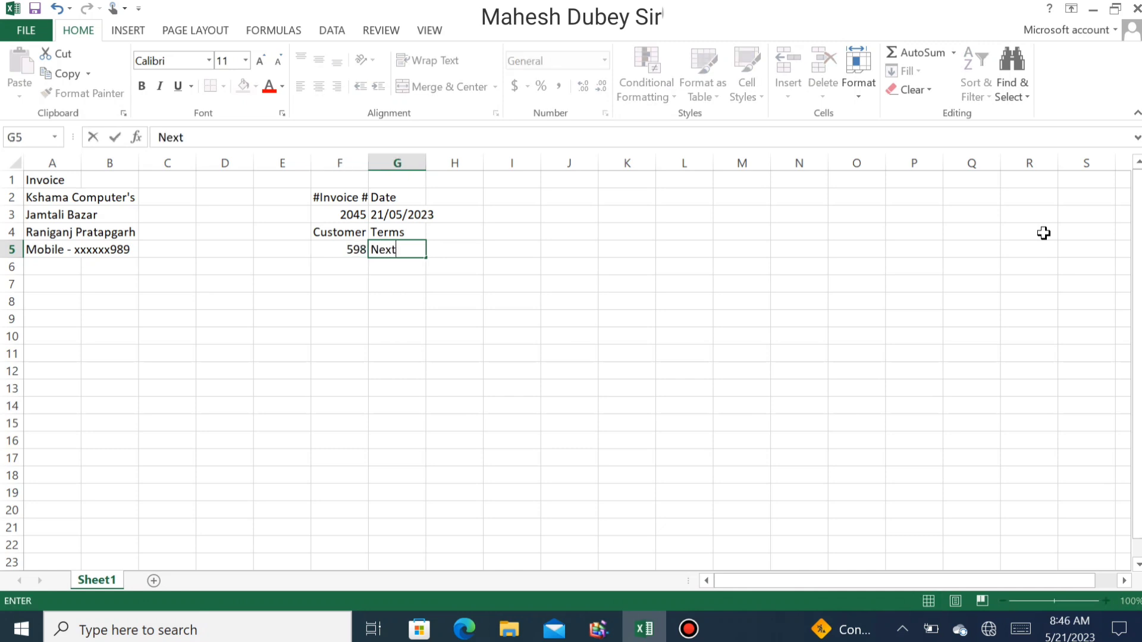
pyautogui.press('BackSpace')
pyautogui.press('BackSpace')
pyautogui.press('BackSpace')
pyautogui.write('t 30 d')
pyautogui.press('BackSpace')
pyautogui.write('Days')
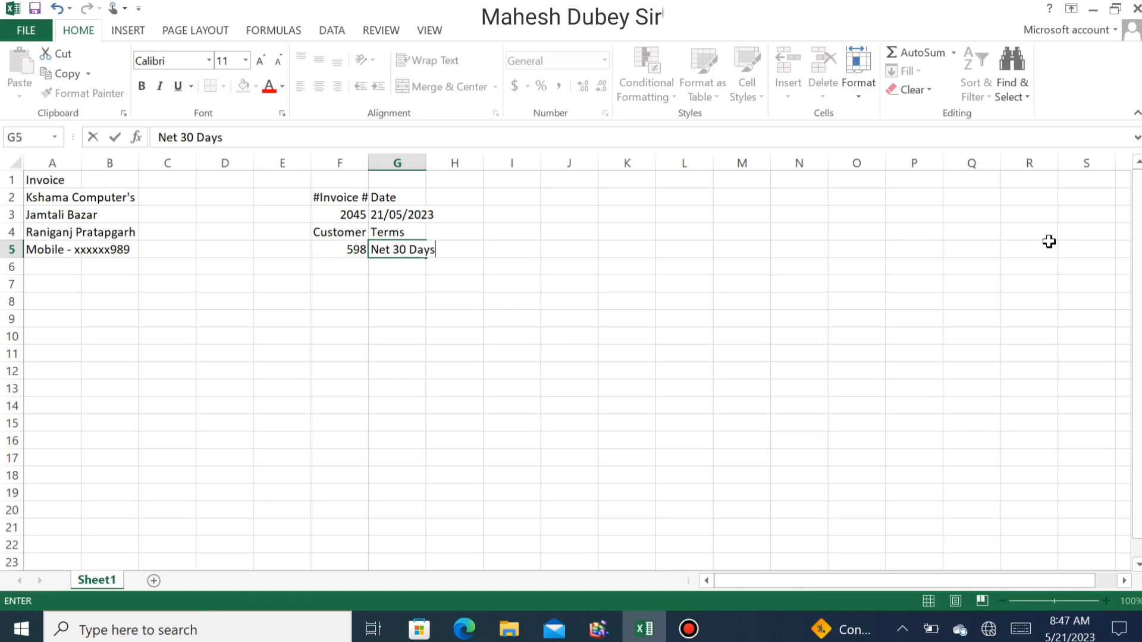
pyautogui.press('Return')
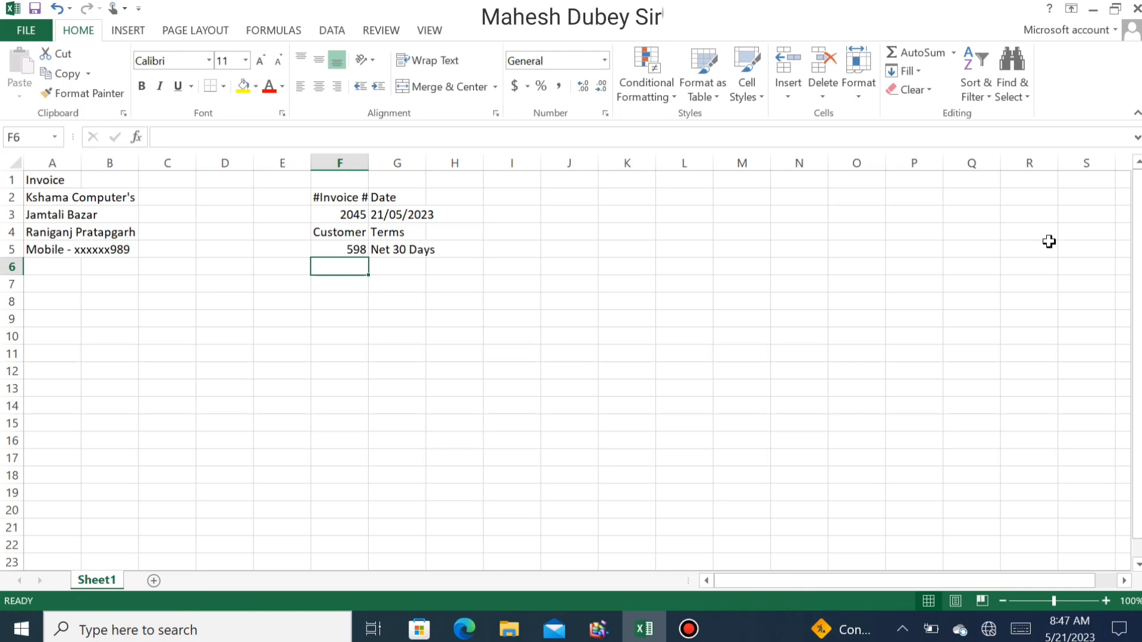
# - Put the Bill To heading in A8 and the customer's name in A9
pyautogui.press('Down')
pyautogui.press('Down')
pyautogui.press('Left')
pyautogui.press('Left')
pyautogui.press('Left')
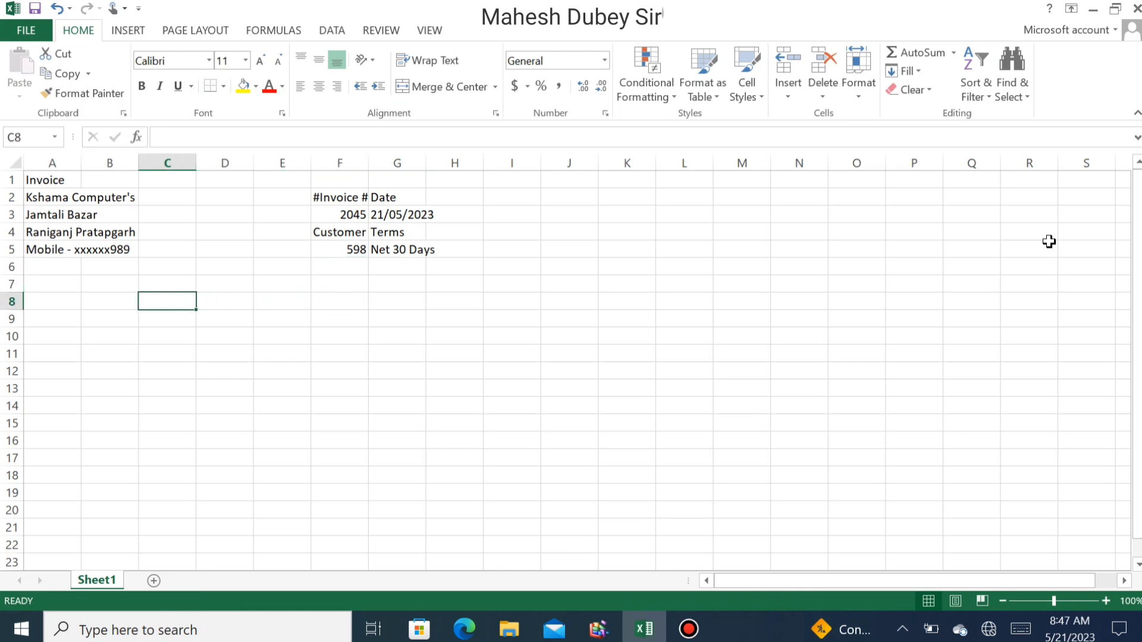
pyautogui.press('Left')
pyautogui.press('Left')
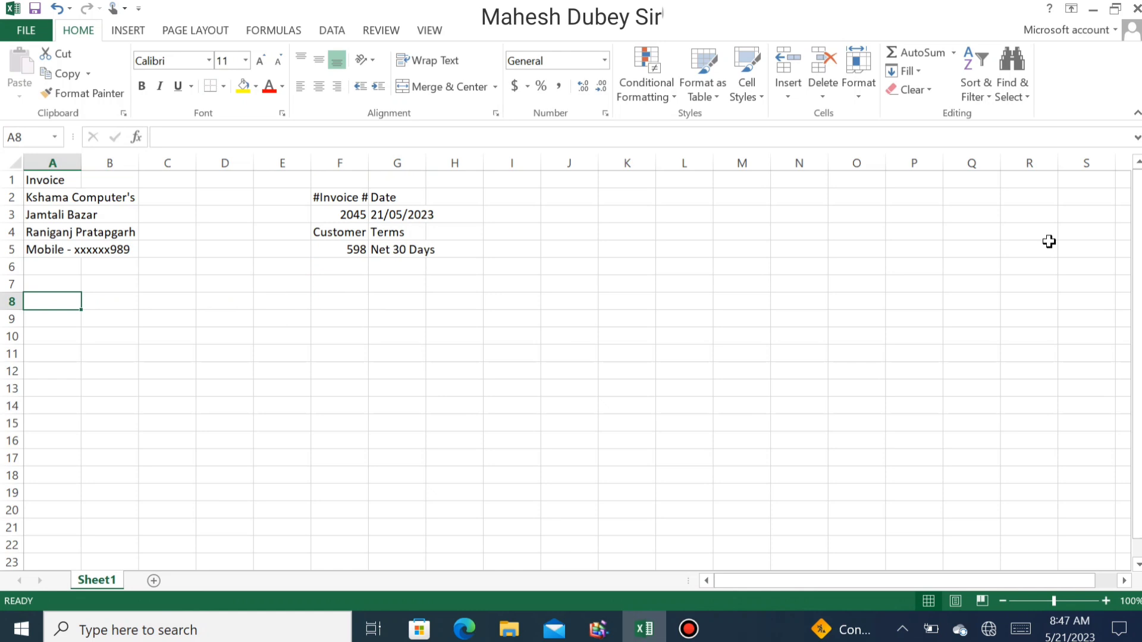
pyautogui.write('Bill')
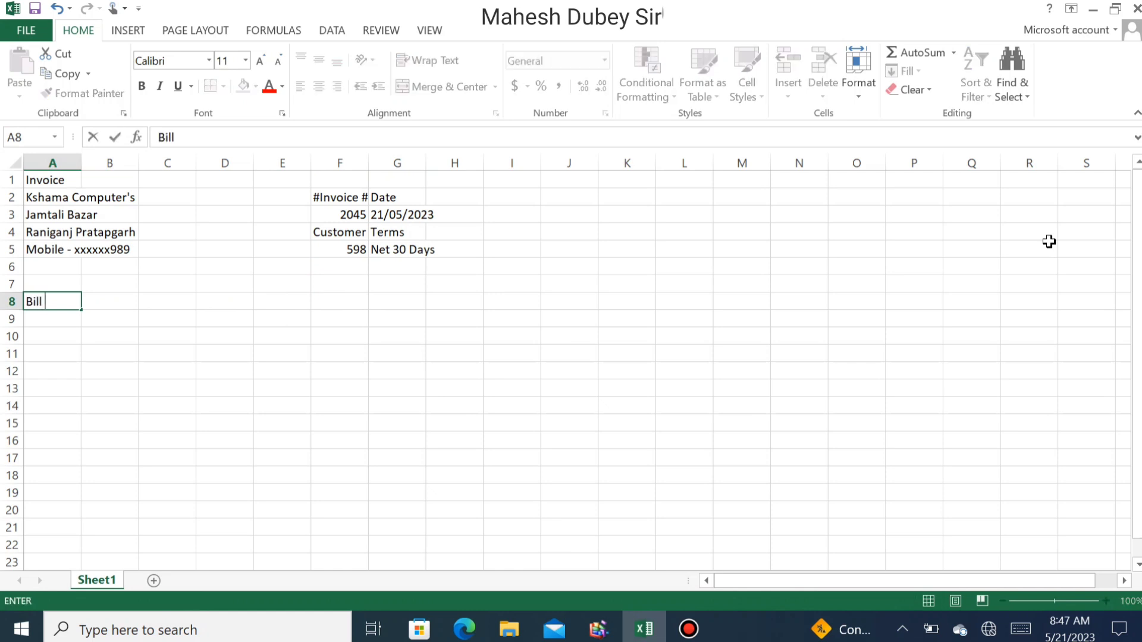
pyautogui.write(' To')
pyautogui.press('Return')
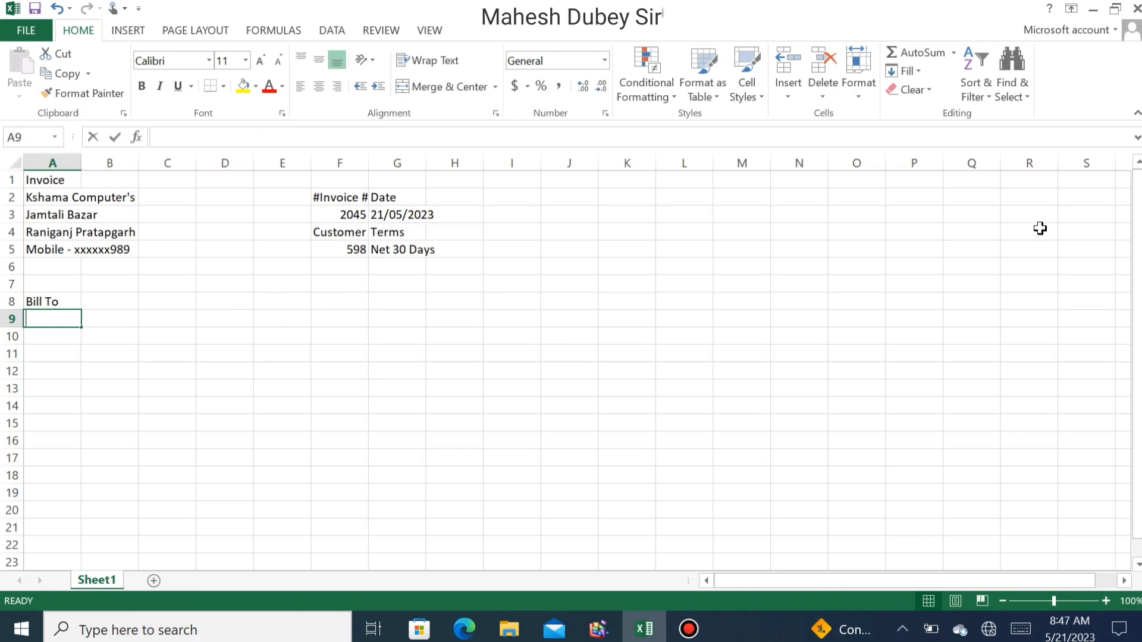
pyautogui.write('Name')
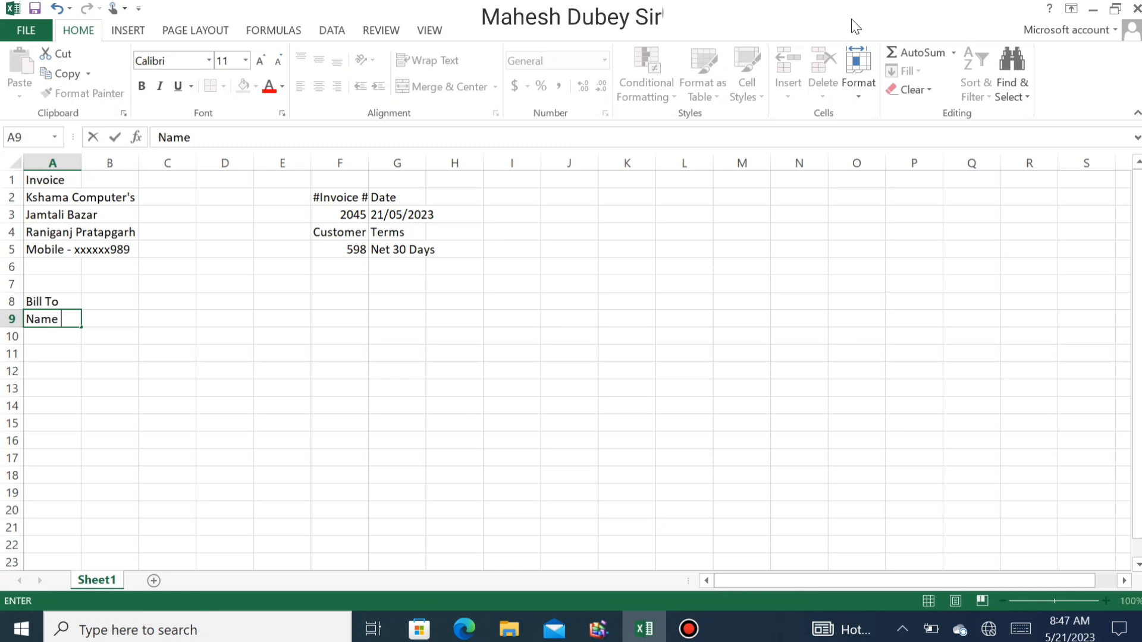
pyautogui.press('BackSpace')
pyautogui.press('BackSpace')
pyautogui.press('BackSpace')
pyautogui.press('BackSpace')
pyautogui.press('Return')
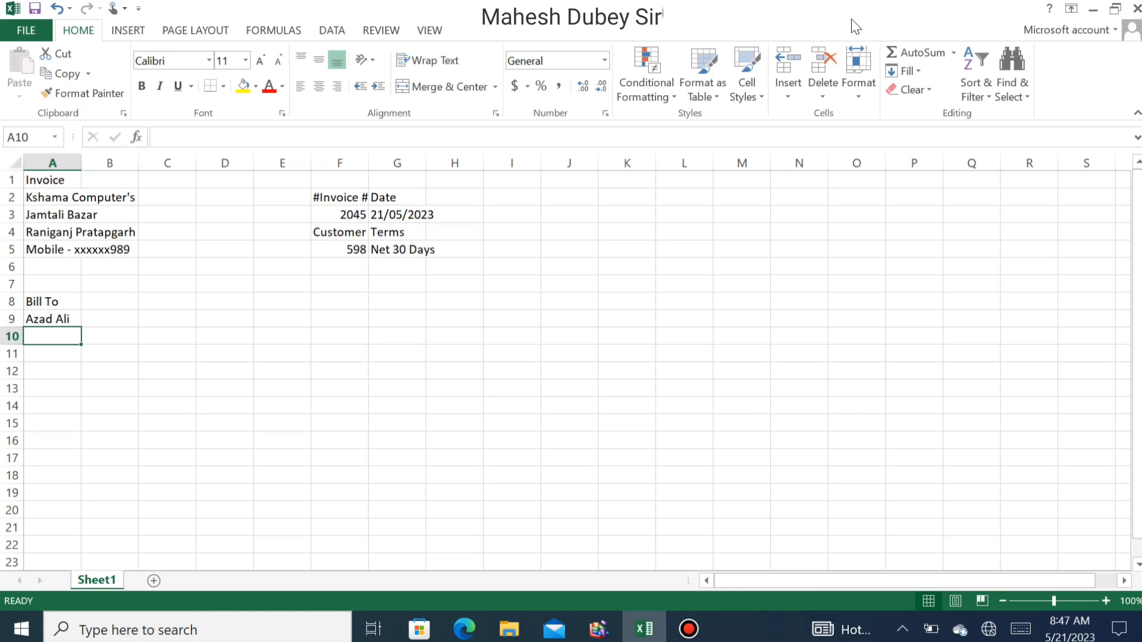
# - Enter ABC Company in A10 and correct its spelling
pyautogui.write('ABC')
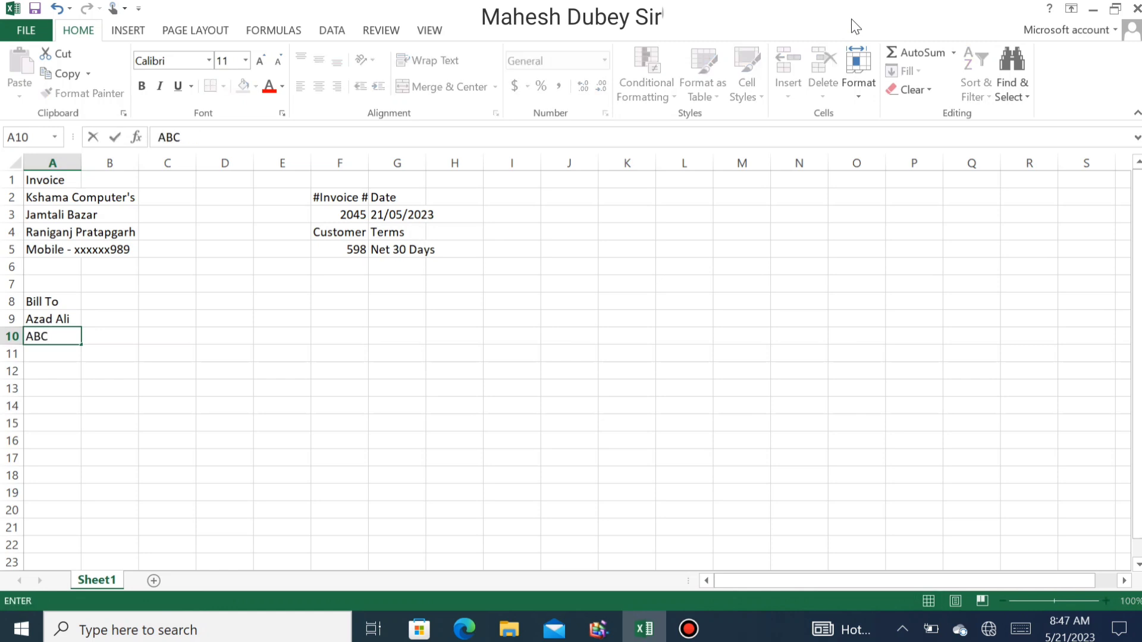
pyautogui.write(' Compa')
pyautogui.press('BackSpace')
pyautogui.write('ny')
pyautogui.press('Return')
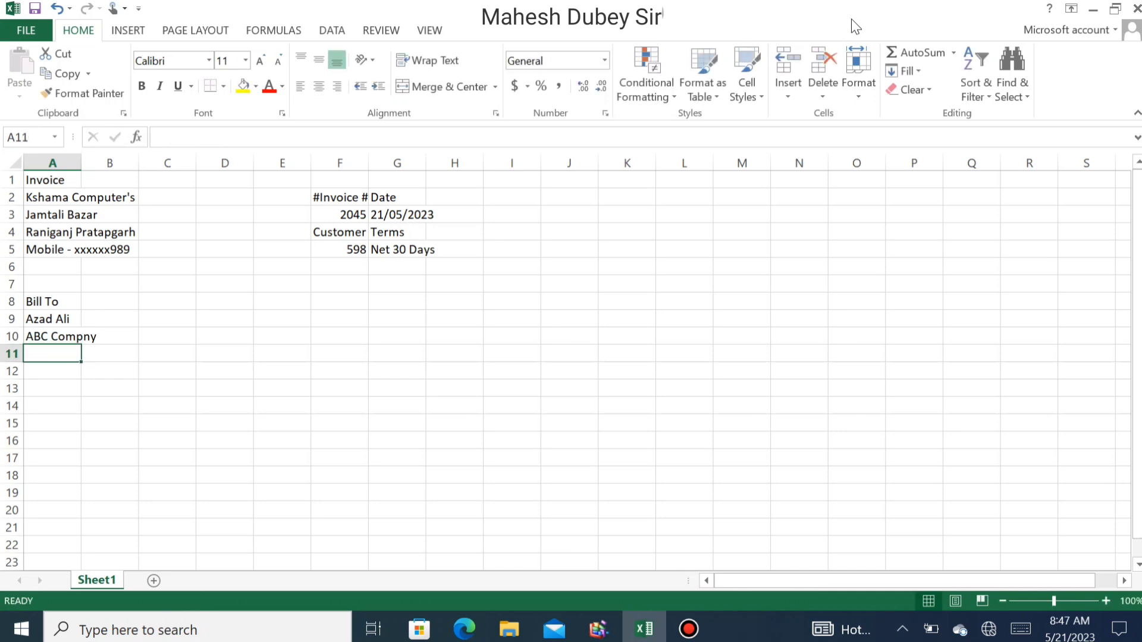
pyautogui.press('Up')
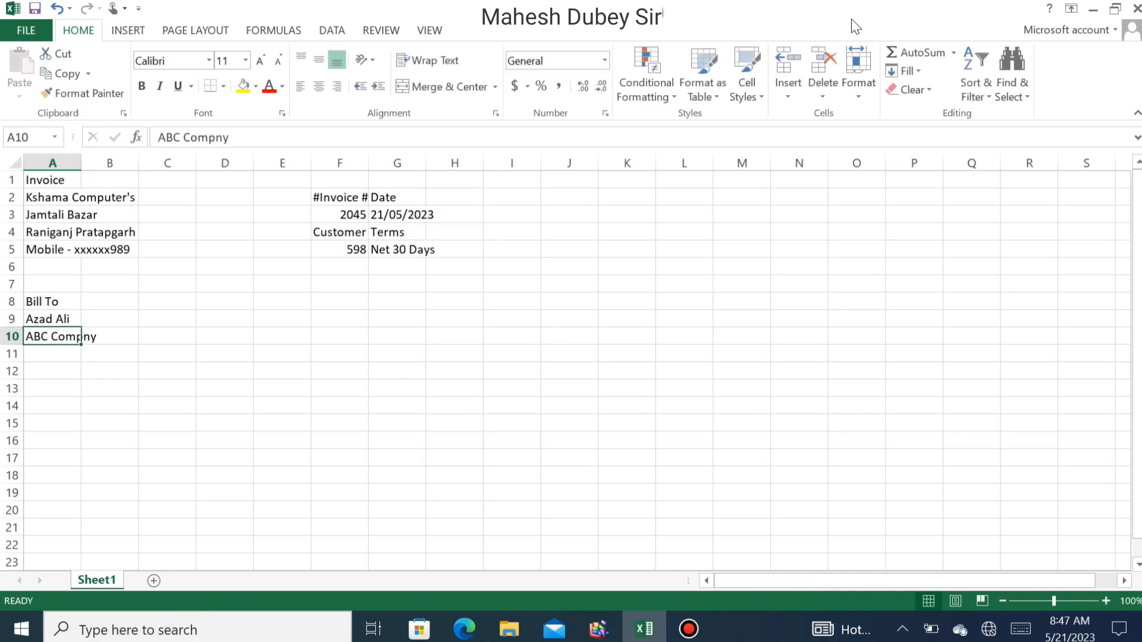
pyautogui.press('F2')
pyautogui.write('a')
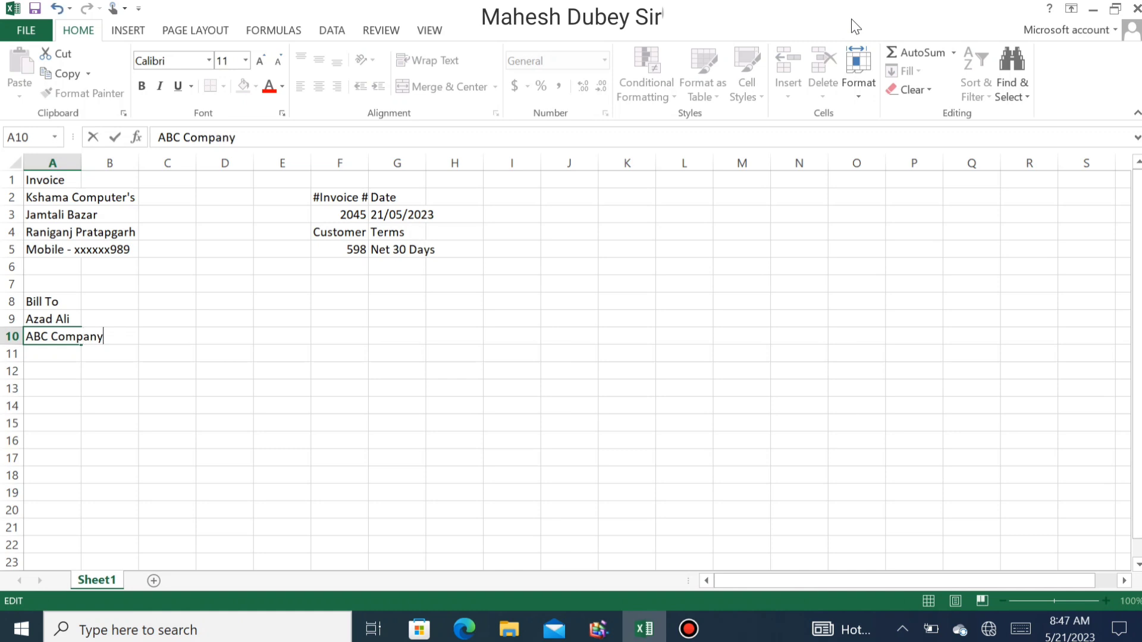
pyautogui.press('Return')
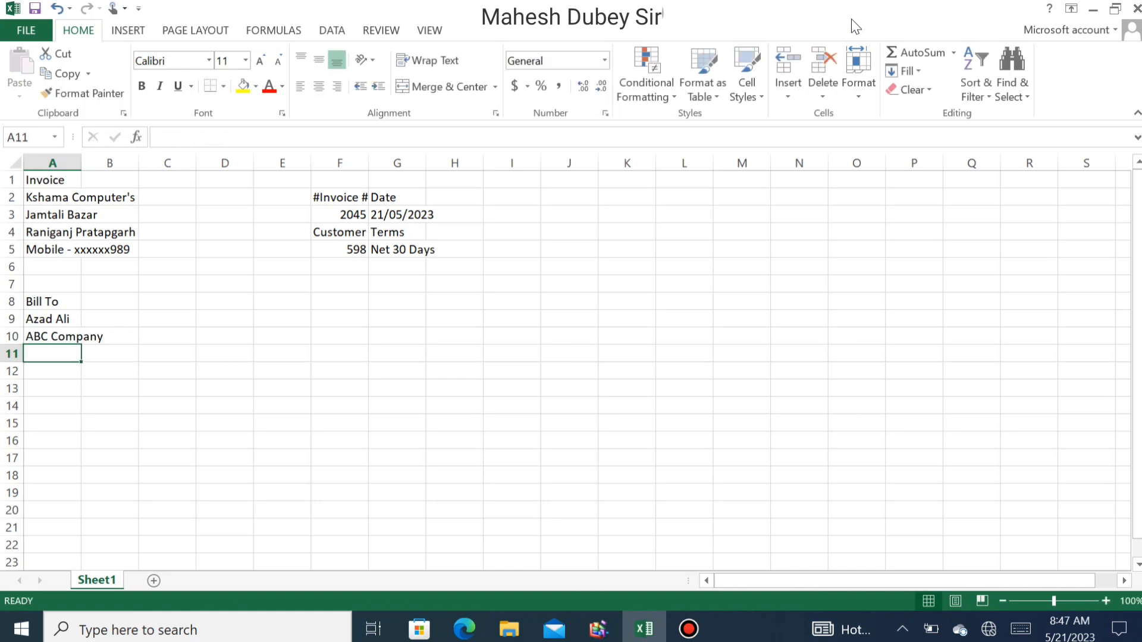
# - Add the billing address in A11 and a mobile number line in A12
pyautogui.write('Raniganj Pra')
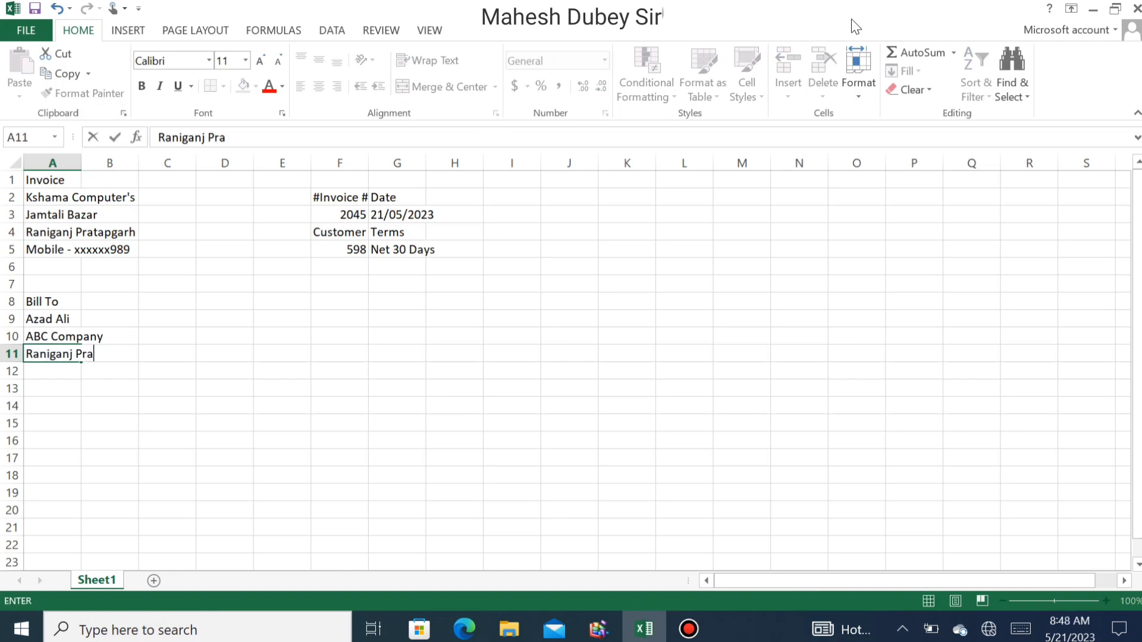
pyautogui.write('tapgarh')
pyautogui.press('Return')
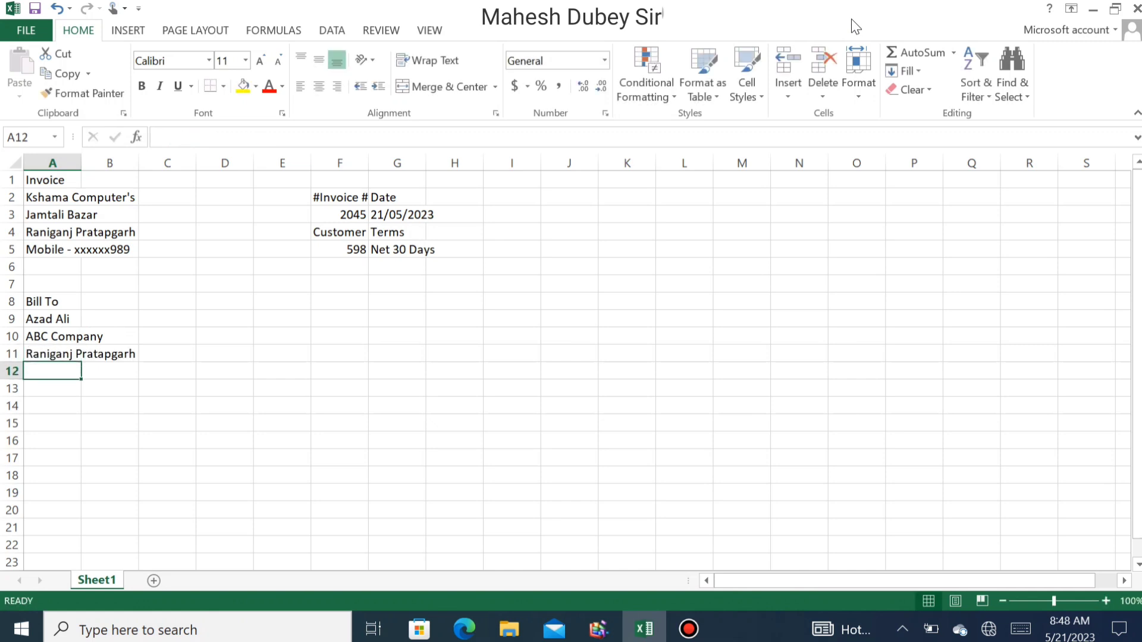
pyautogui.write('MObil')
pyautogui.press('BackSpace')
pyautogui.press('BackSpace')
pyautogui.press('BackSpace')
pyautogui.press('BackSpace')
pyautogui.write('oblie No')
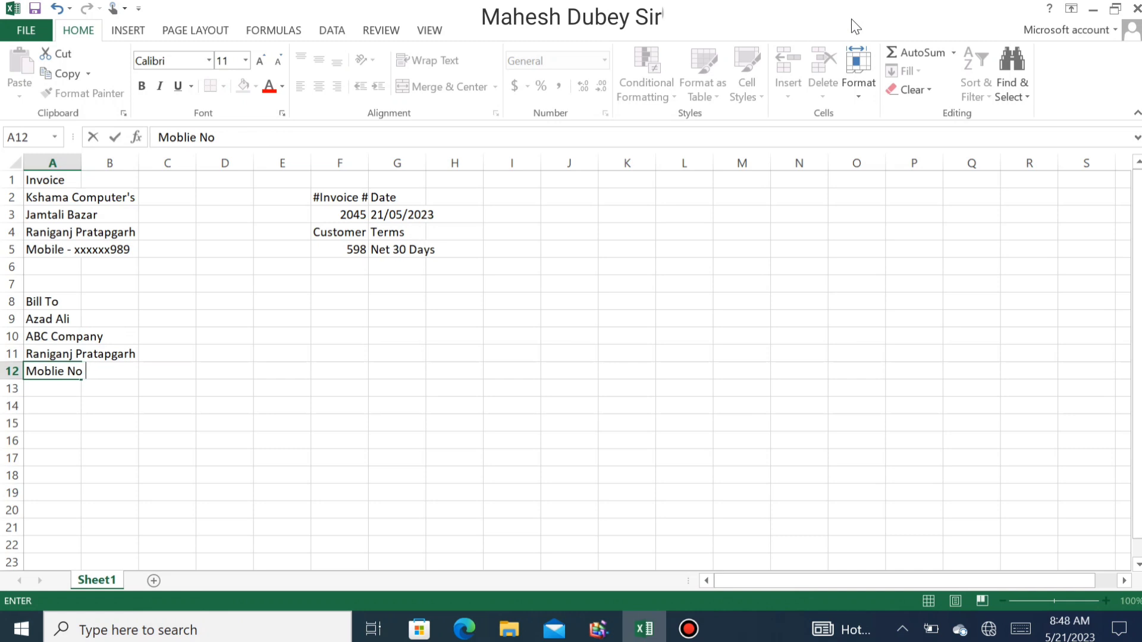
pyautogui.write(' 899898989')
pyautogui.press('BackSpace')
pyautogui.press('BackSpace')
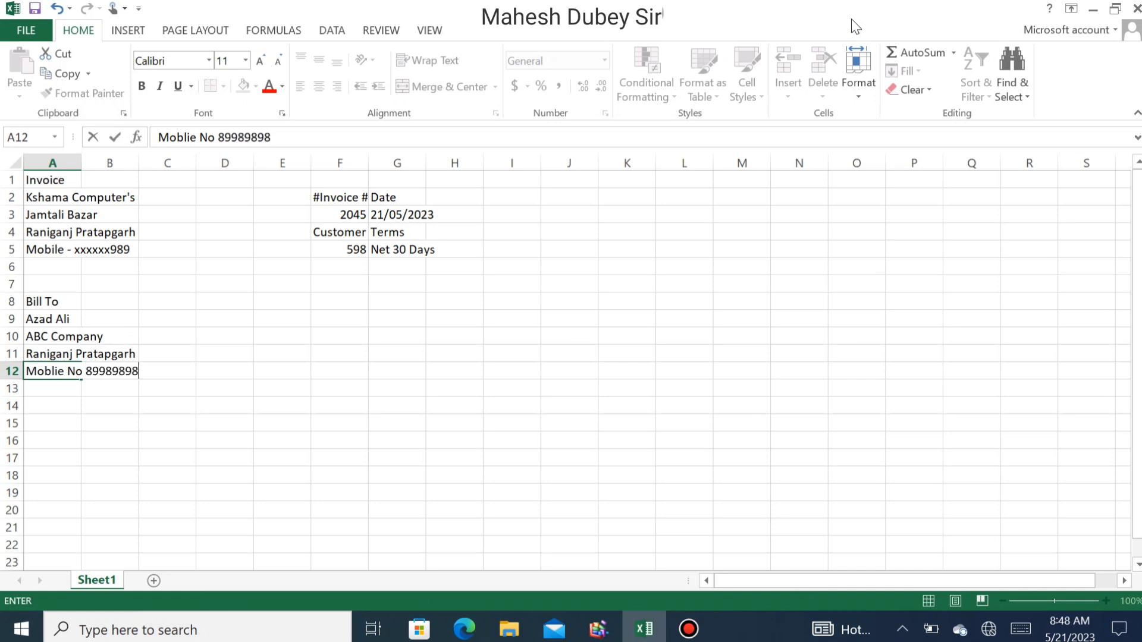
pyautogui.write('xxxx')
pyautogui.press('Return')
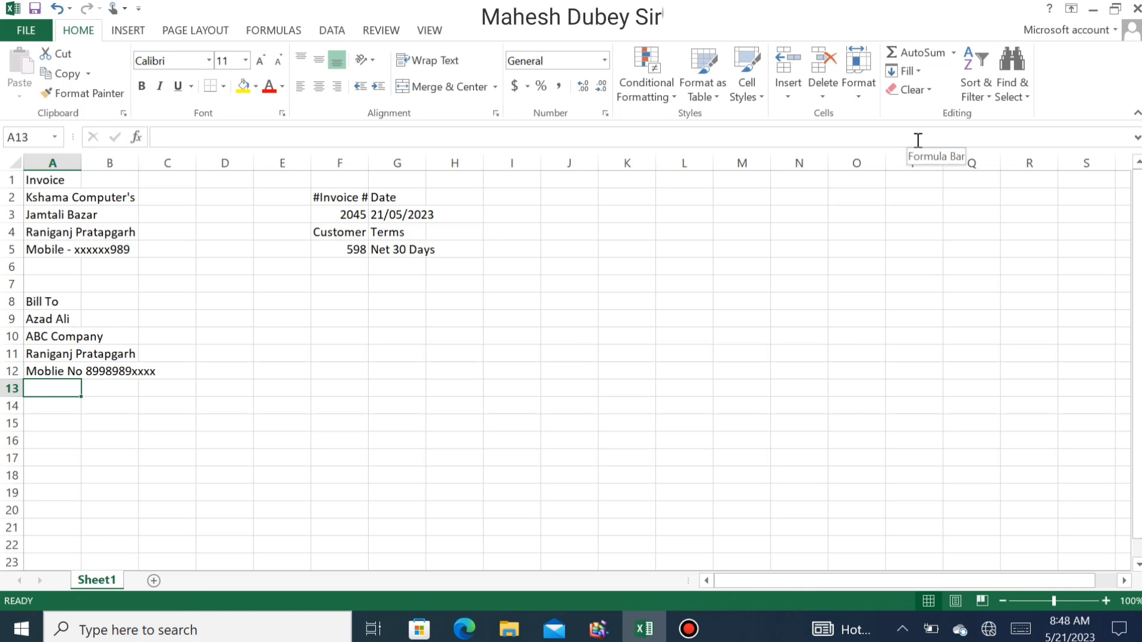
# - Add a Ship To heading in F8 with the recipient's name in F9
pyautogui.press('Right')
pyautogui.press('Right')
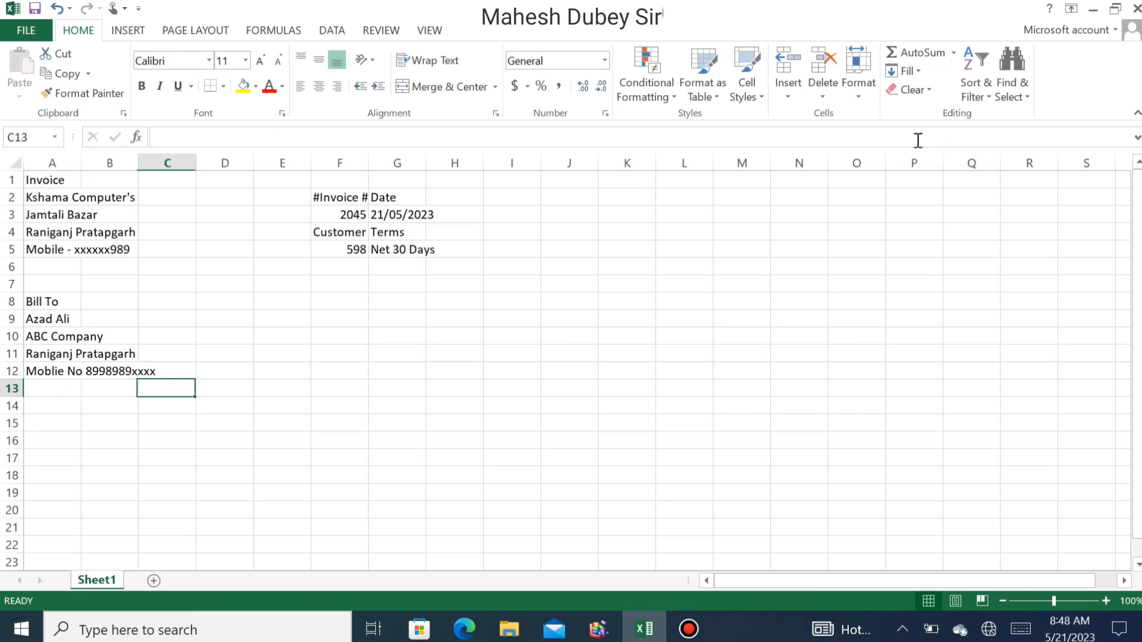
pyautogui.press('Up')
pyautogui.press('Up')
pyautogui.press('Up')
pyautogui.press('Up')
pyautogui.press('Up')
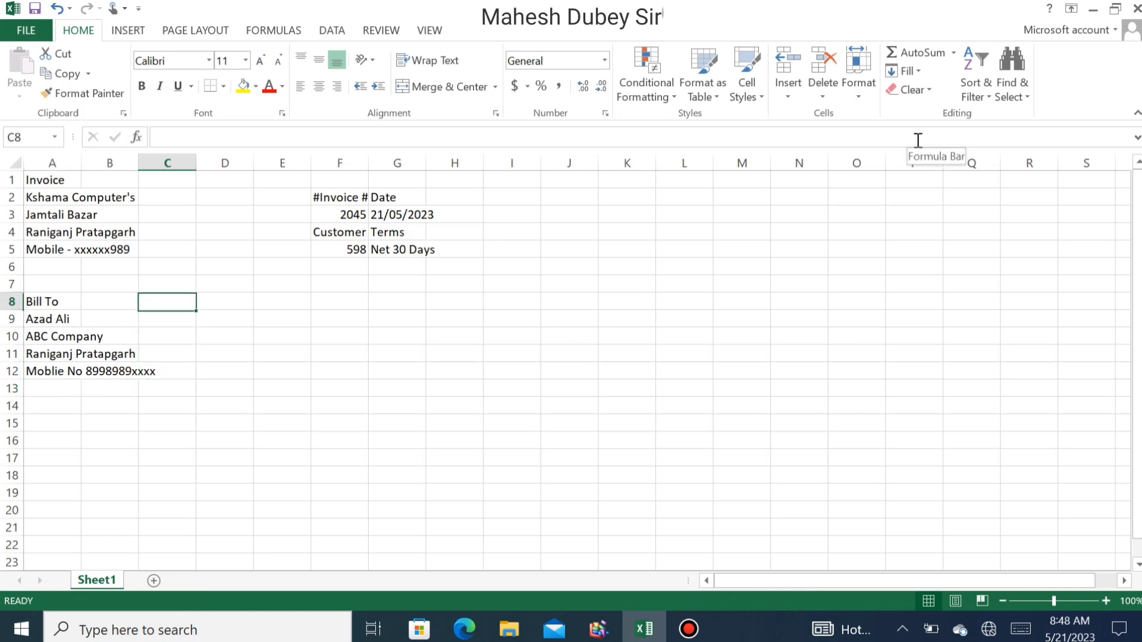
pyautogui.press('Right')
pyautogui.press('Right')
pyautogui.press('Right')
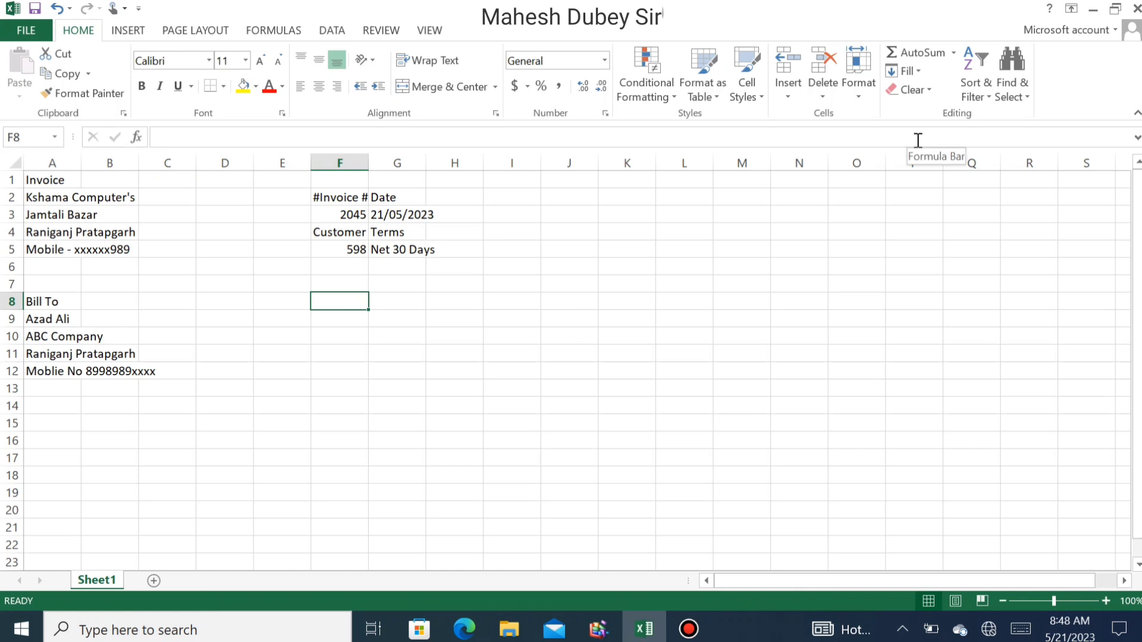
pyautogui.write('S')
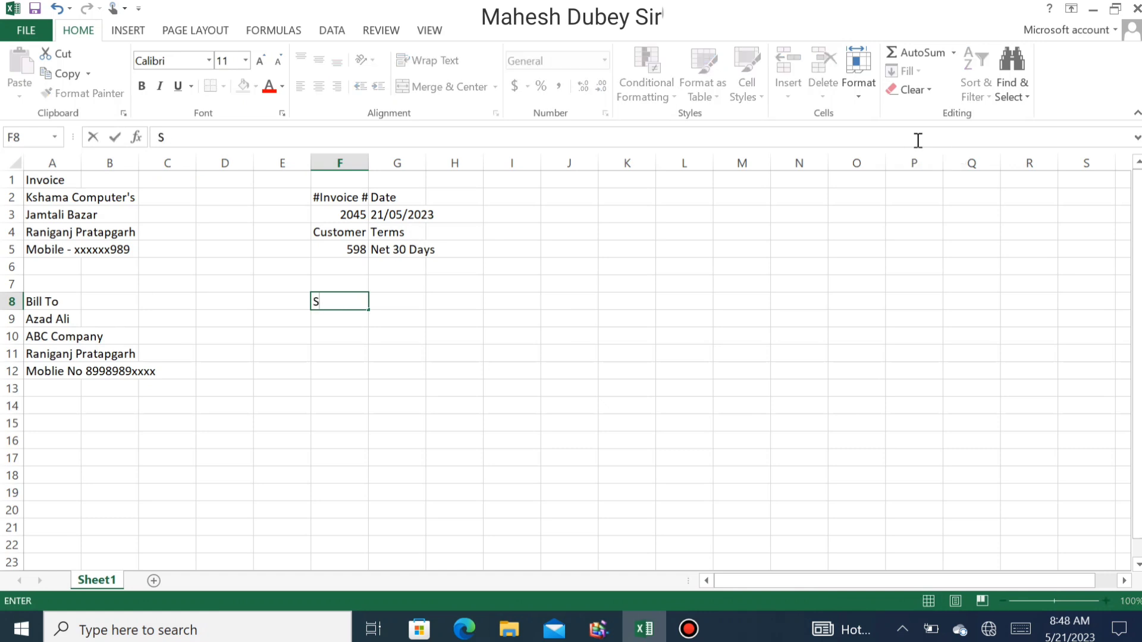
pyautogui.write('hip To')
pyautogui.press('Return')
pyautogui.press('Left')
pyautogui.press('Left')
pyautogui.press('Left')
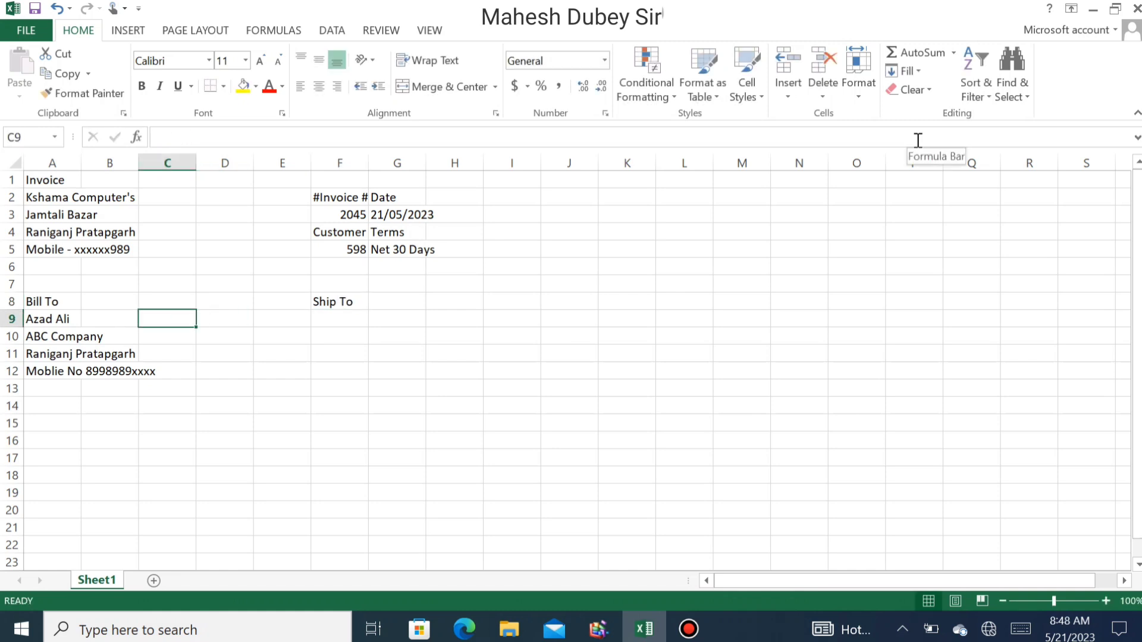
pyautogui.press('Right')
pyautogui.press('Right')
pyautogui.press('Right')
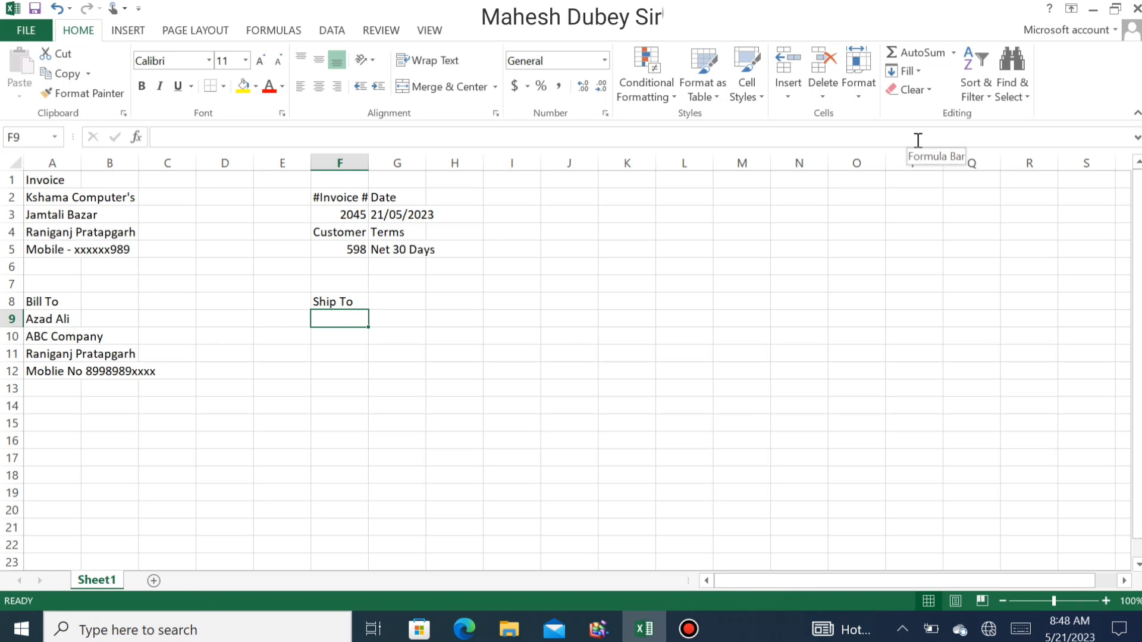
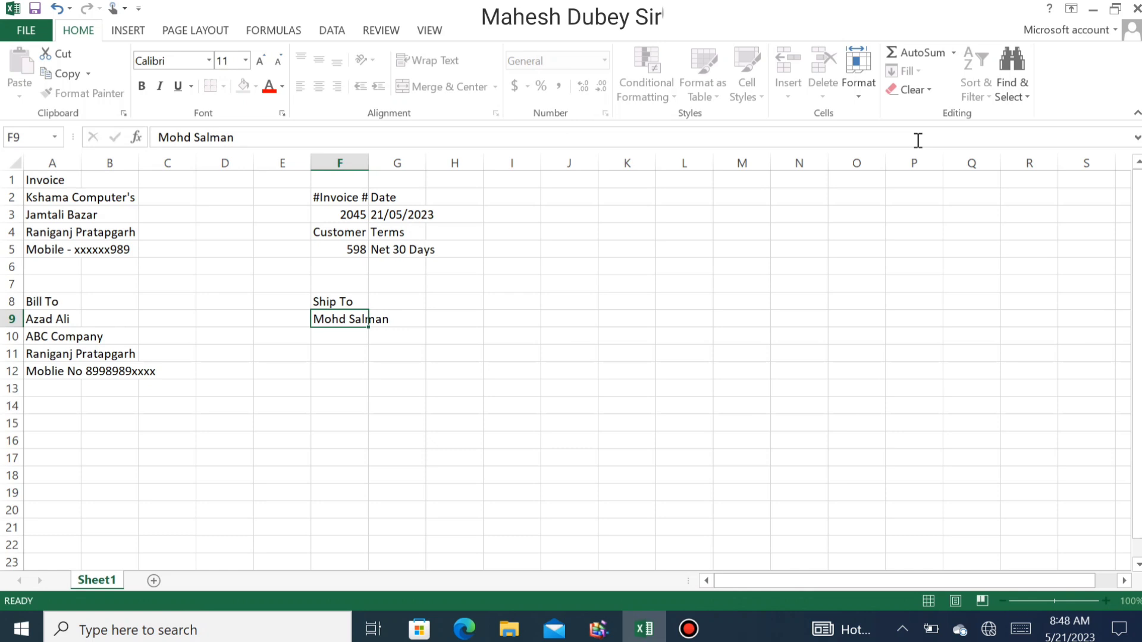
pyautogui.press('Return')
# - Enter the shipping address line in F10, then select F9:F10
pyautogui.write('Za')
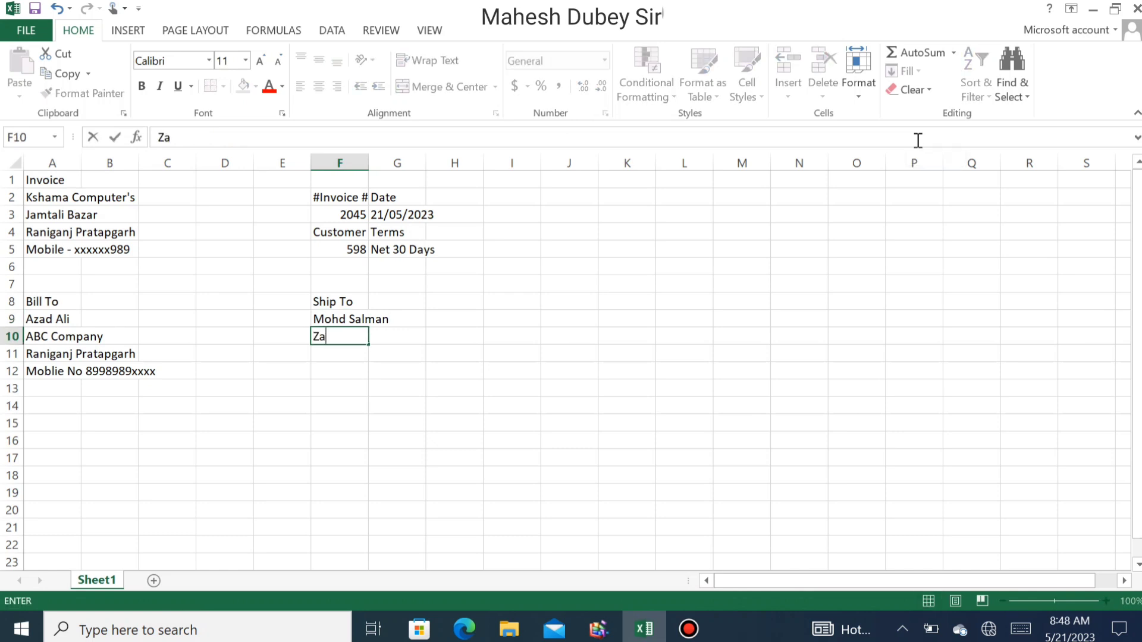
pyautogui.write('mtali')
pyautogui.press('BackSpace')
pyautogui.press('BackSpace')
pyautogui.press('BackSpace')
pyautogui.press('BackSpace')
pyautogui.press('BackSpace')
pyautogui.press('BackSpace')
pyautogui.press('BackSpace')
pyautogui.write('Jamtali Raniganj')
pyautogui.press('Return')
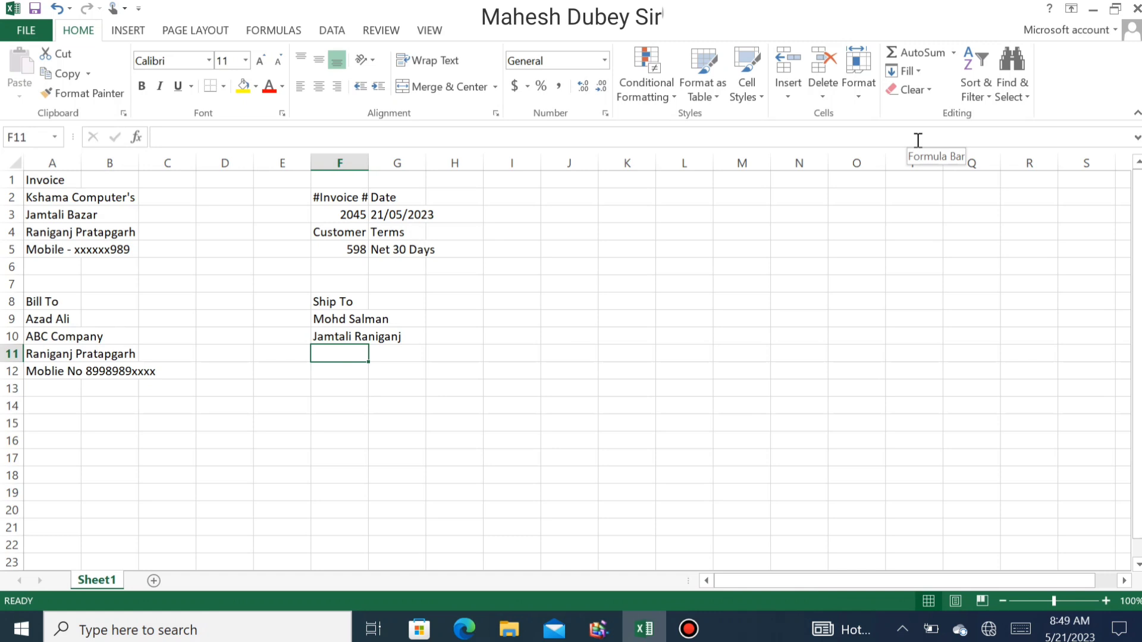
pyautogui.press('Up')
pyautogui.press('Up')
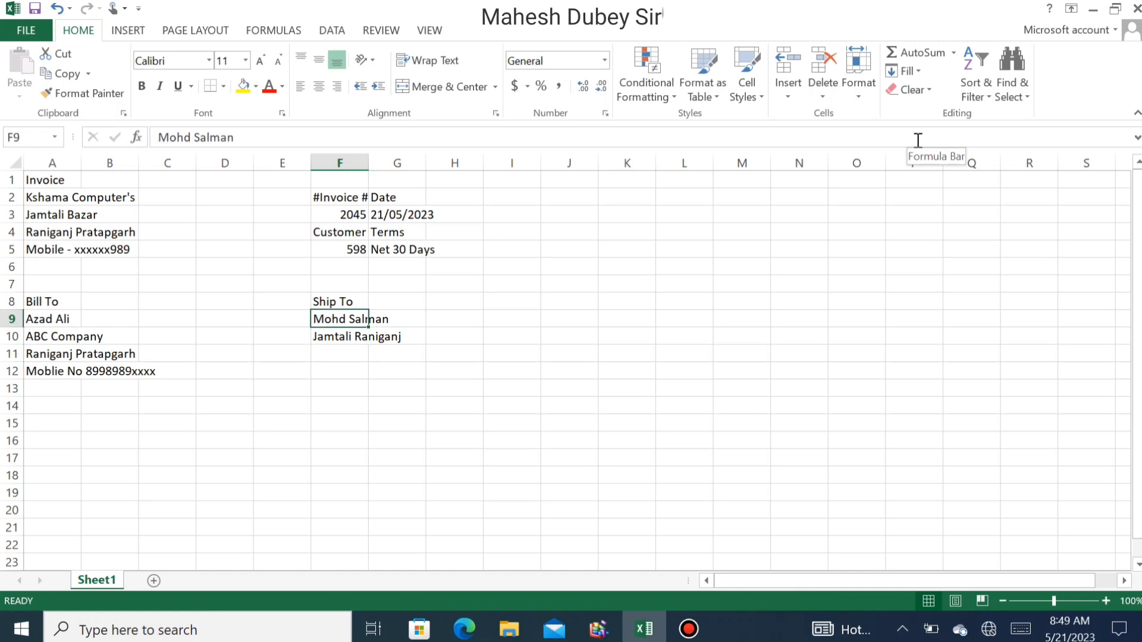
pyautogui.hotkey('shift', 'Down')
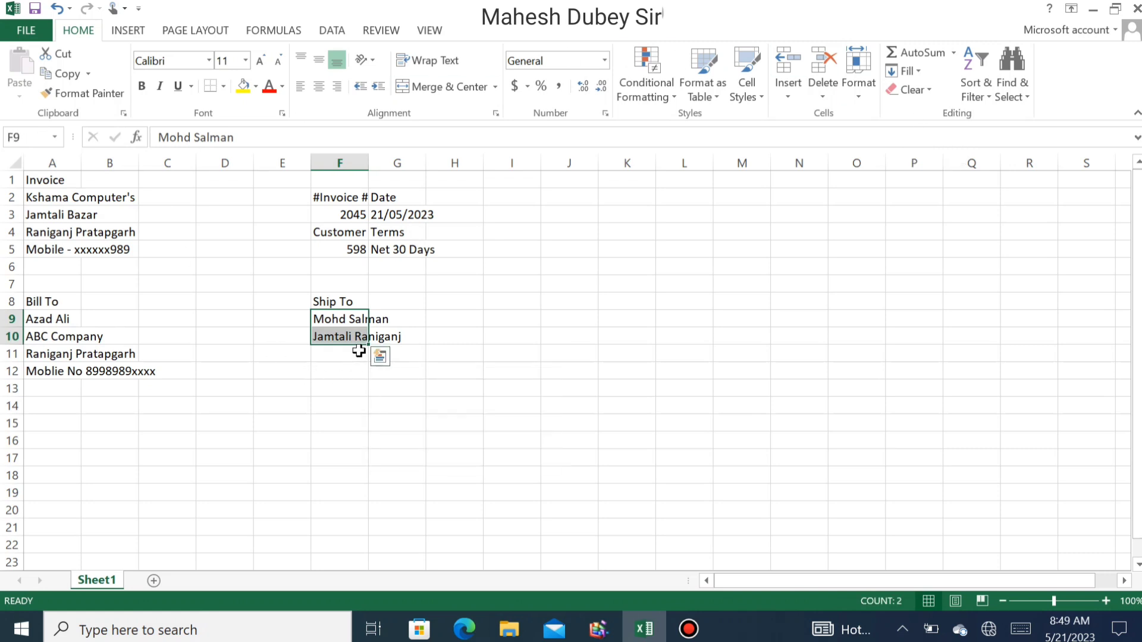
# - Move the Ship To entries down a row and copy Kshama Computer's into F9
pyautogui.moveTo(349, 345); pyautogui.dragTo(351, 353)
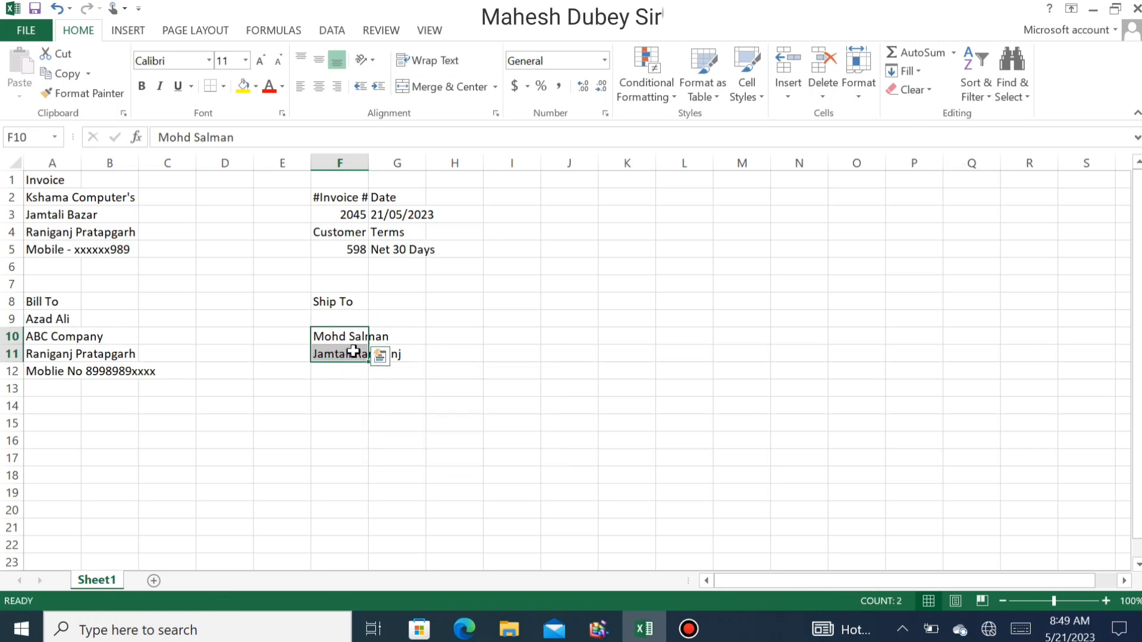
pyautogui.click(333, 317)
pyautogui.click(78, 199)
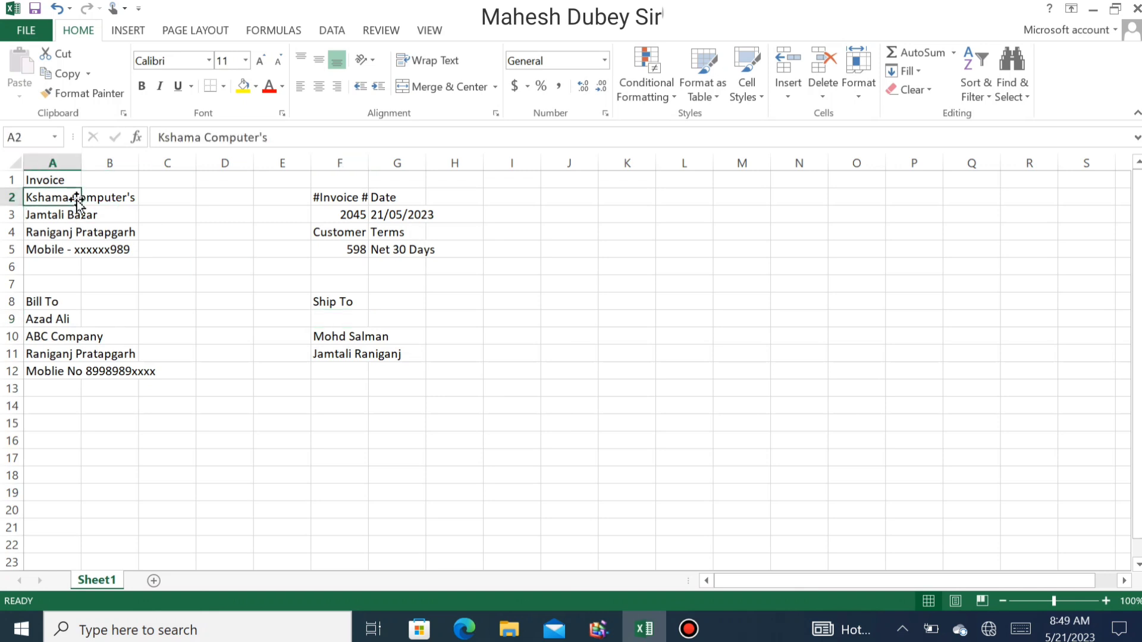
pyautogui.hotkey('ctrl', 'c')
pyautogui.click(345, 321)
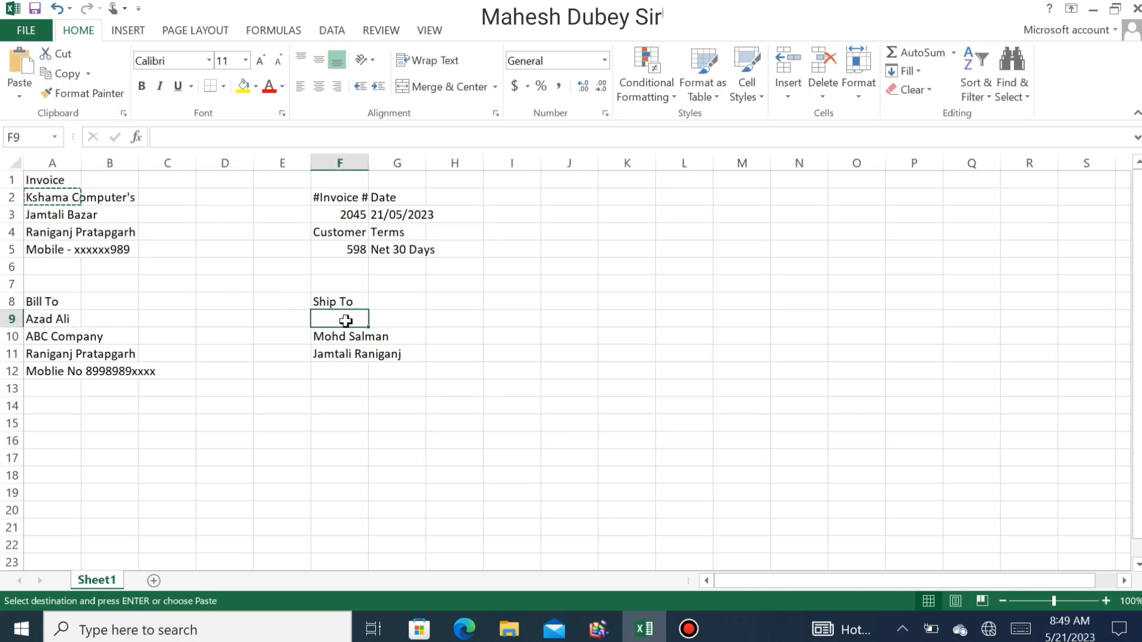
pyautogui.hotkey('ctrl', 'v')
# - Add a mobile number line in F12 of the Ship To block
pyautogui.click(347, 328)
pyautogui.press('Down')
pyautogui.press('Down')
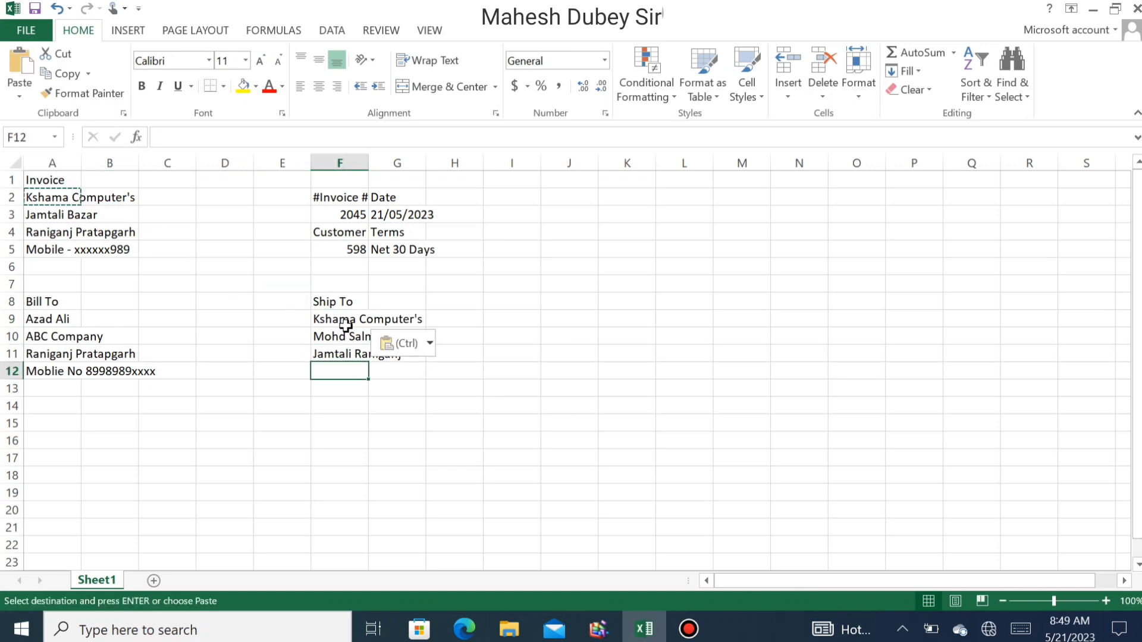
pyautogui.write('Mob')
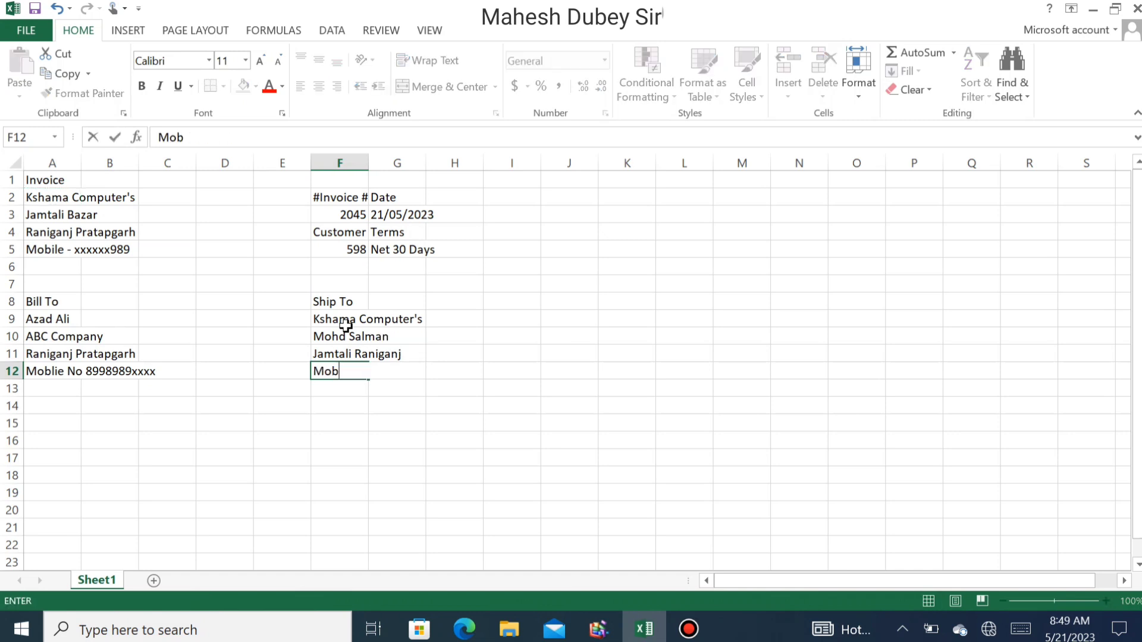
pyautogui.write('ile 98998xxx99')
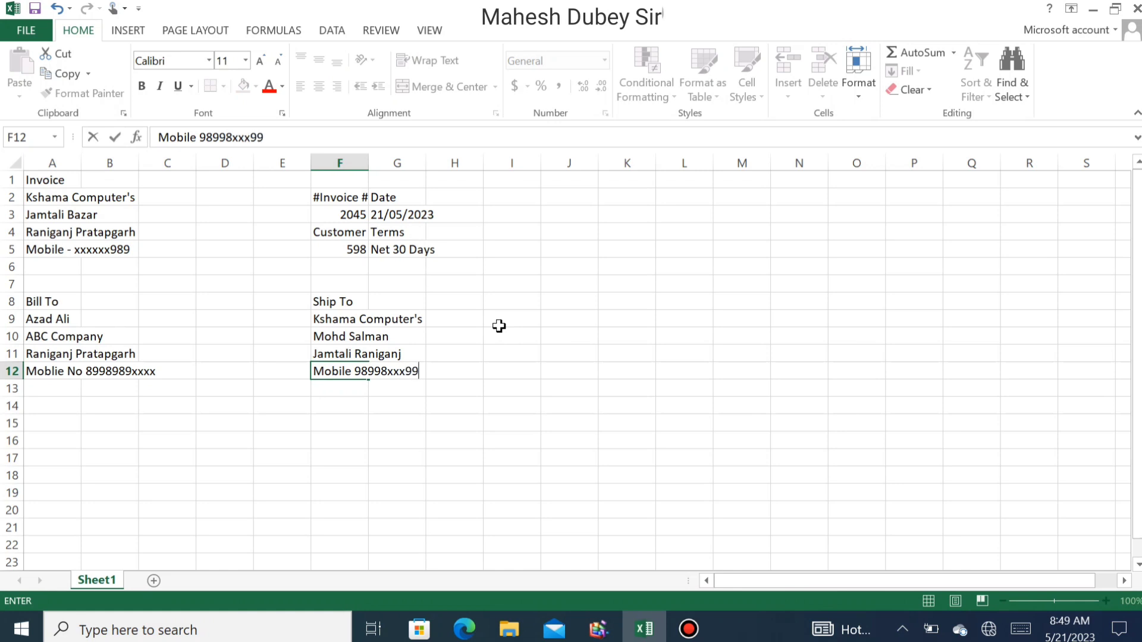
pyautogui.press('Return')
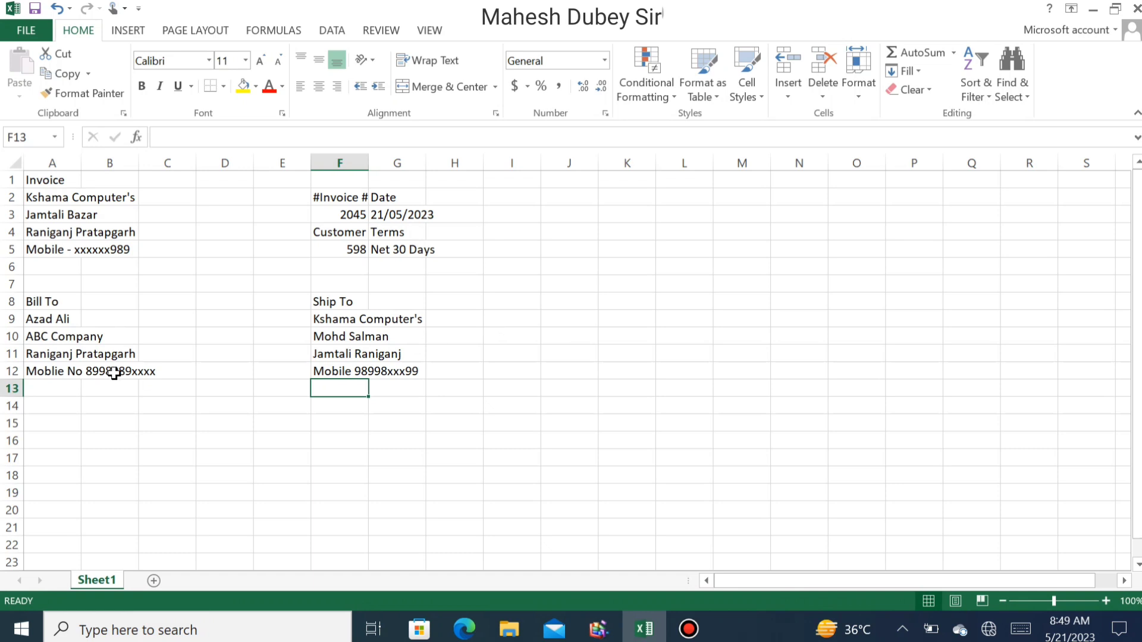
pyautogui.press('Left')
pyautogui.press('Left')
pyautogui.press('Left')
pyautogui.press('Left')
pyautogui.press('Left')
# - Enter the Description heading in A14, correcting its spelling with spell check
pyautogui.press('Down')
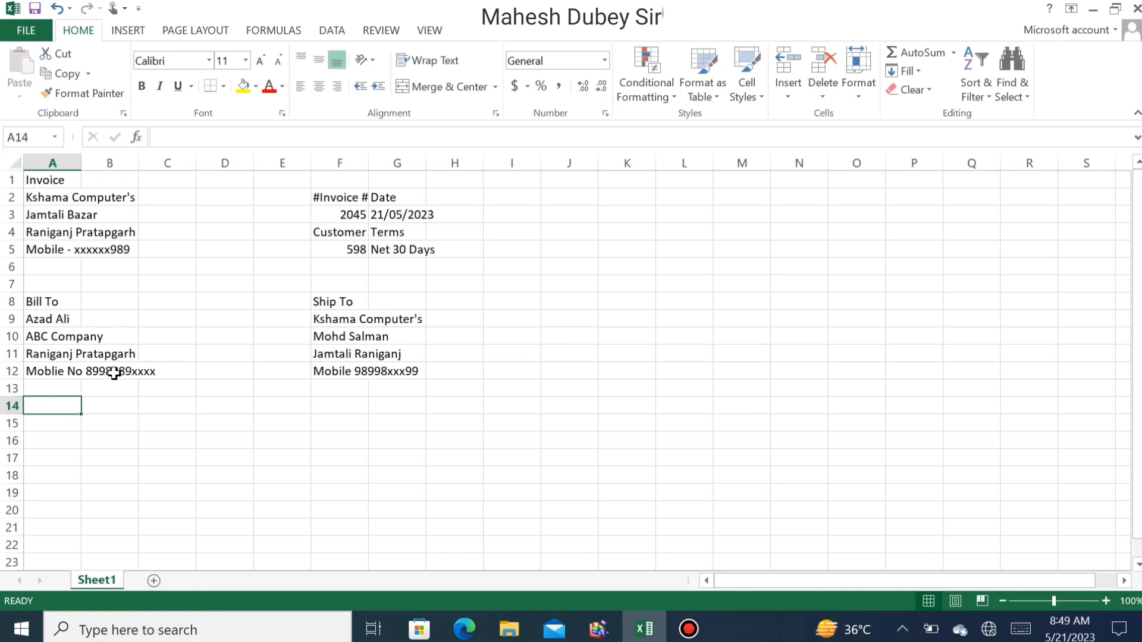
pyautogui.write('Des')
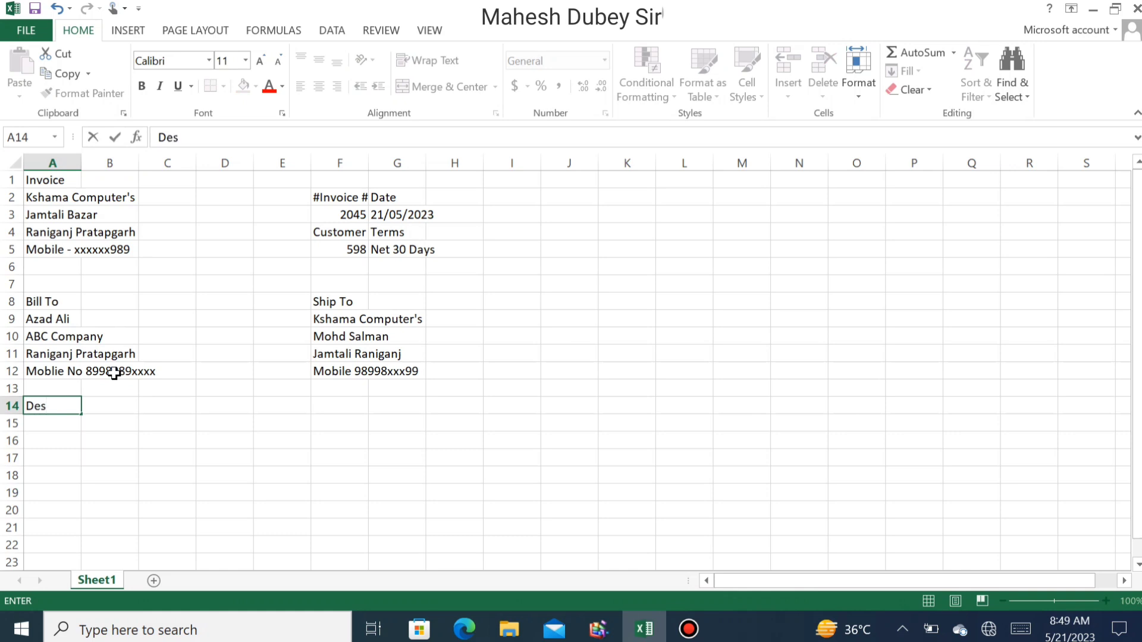
pyautogui.write('crption')
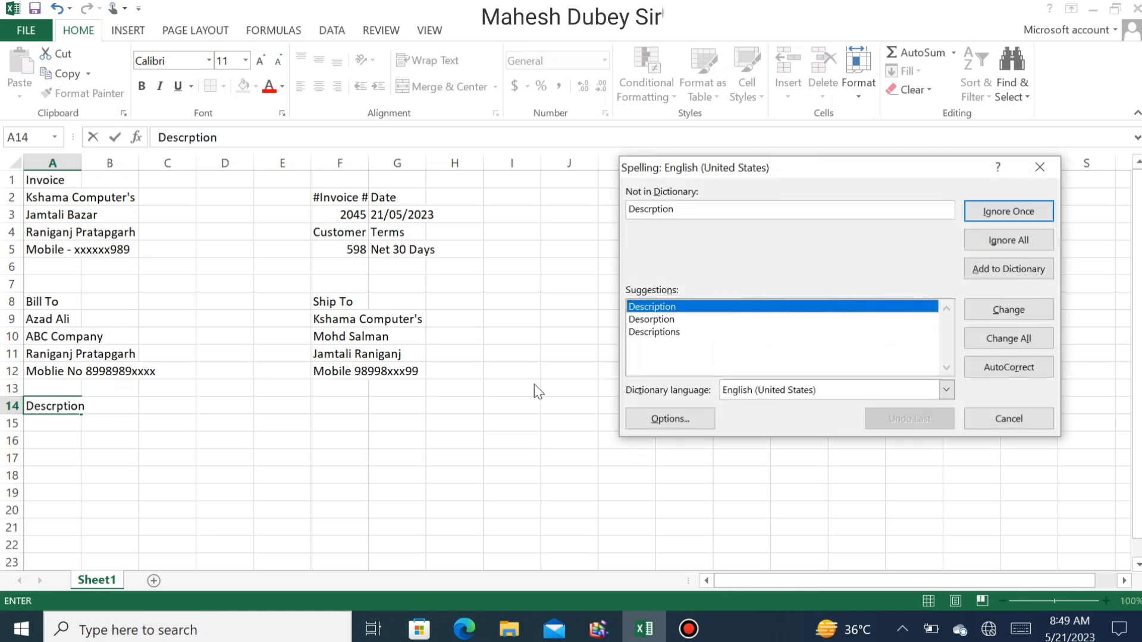
pyautogui.click(1040, 310)
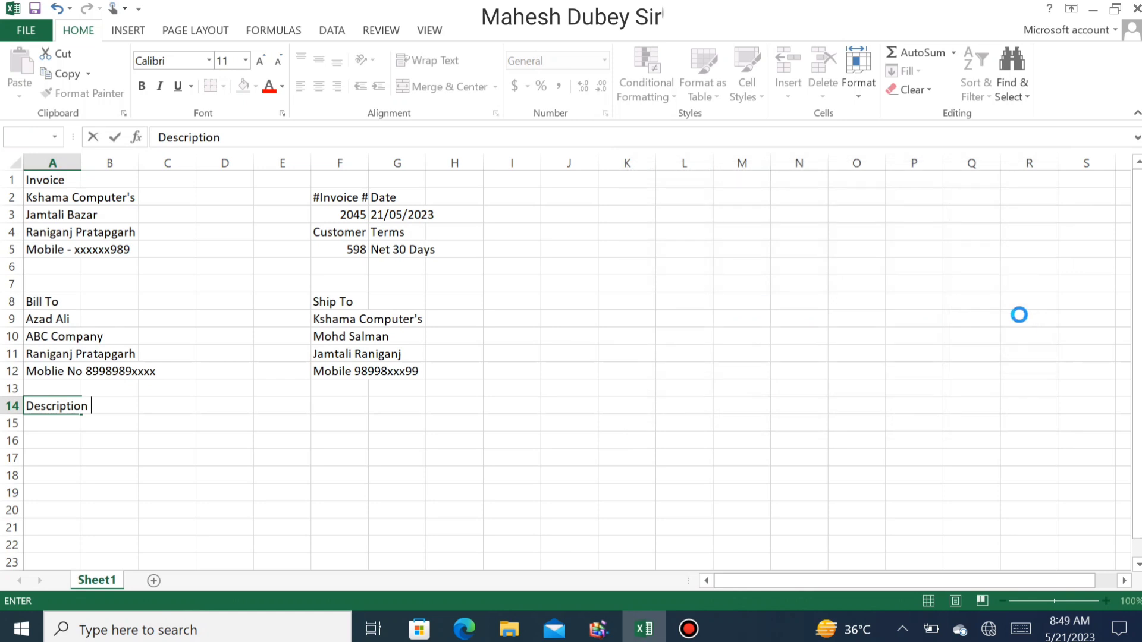
pyautogui.press('Return')
pyautogui.press('Tab')
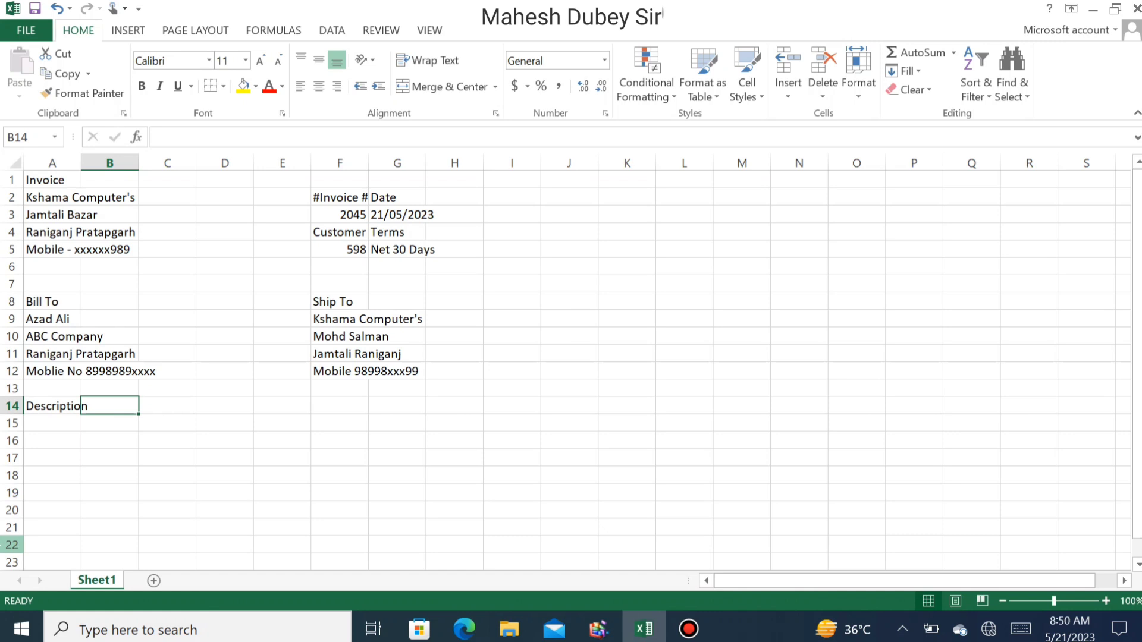
# - Add the QTY, Unit Price and Amount headings in B14 through D14
pyautogui.press('Tab')
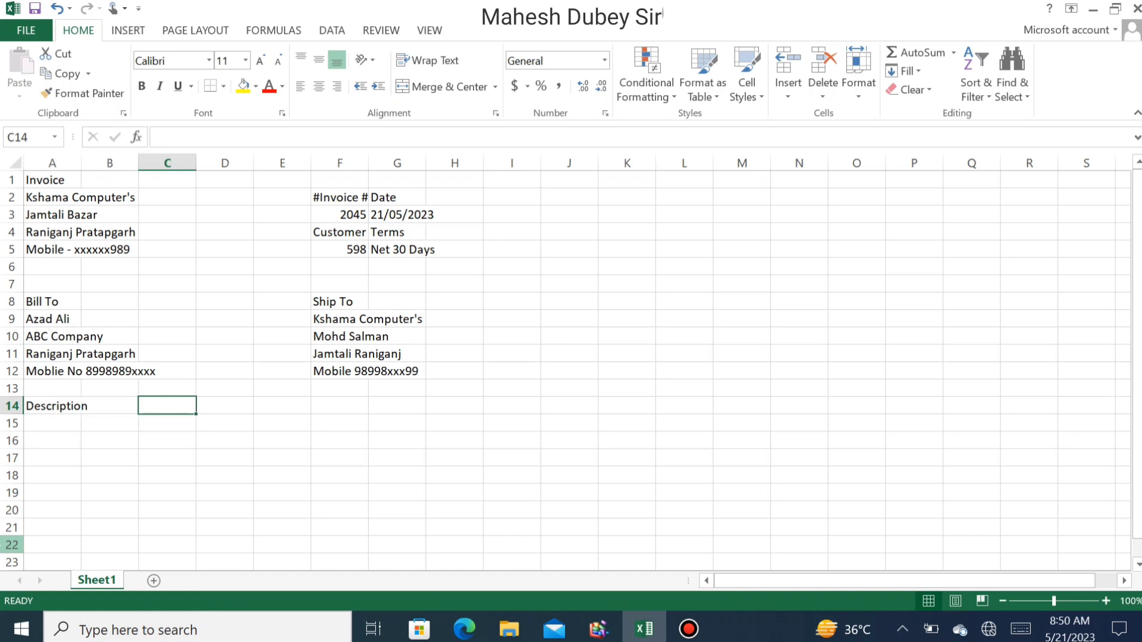
pyautogui.click(110, 406)
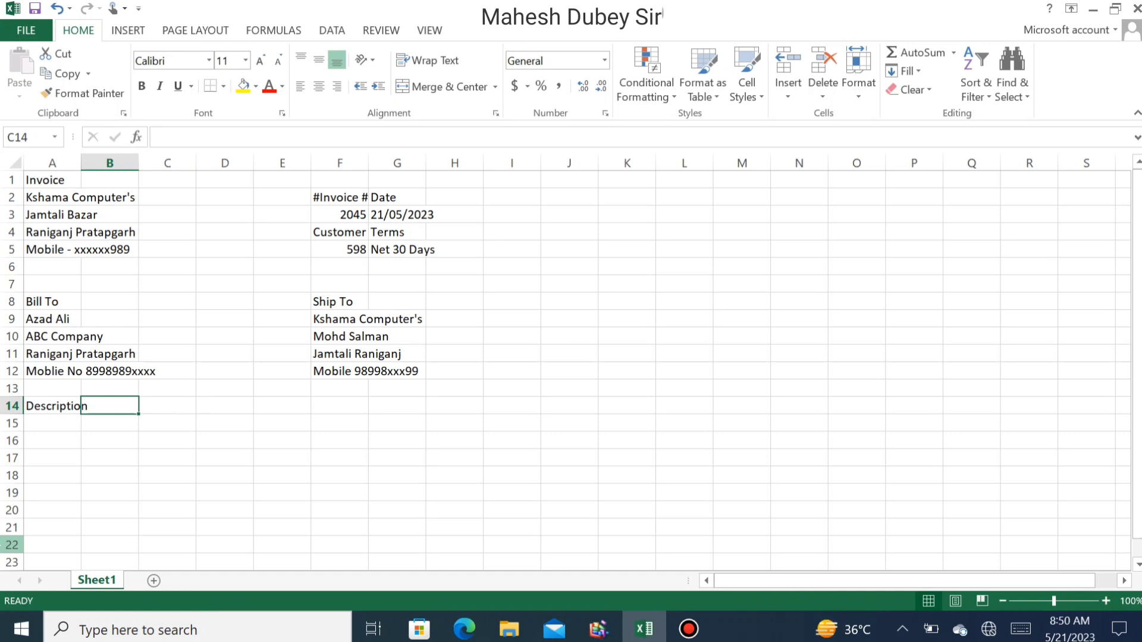
pyautogui.write('Q')
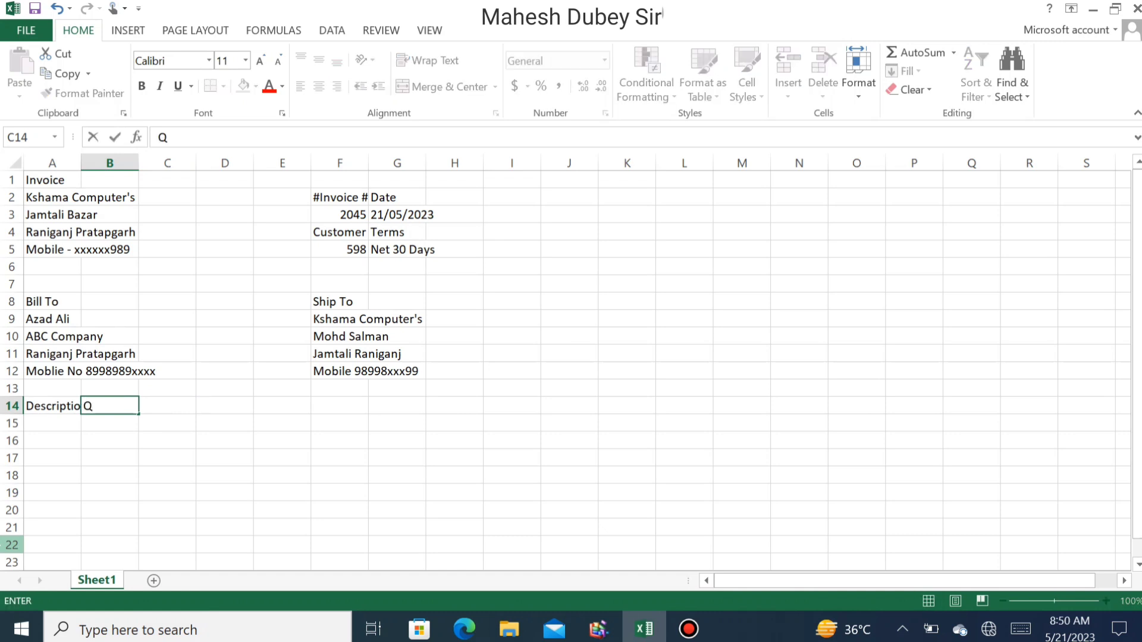
pyautogui.write('TY')
pyautogui.press('Tab')
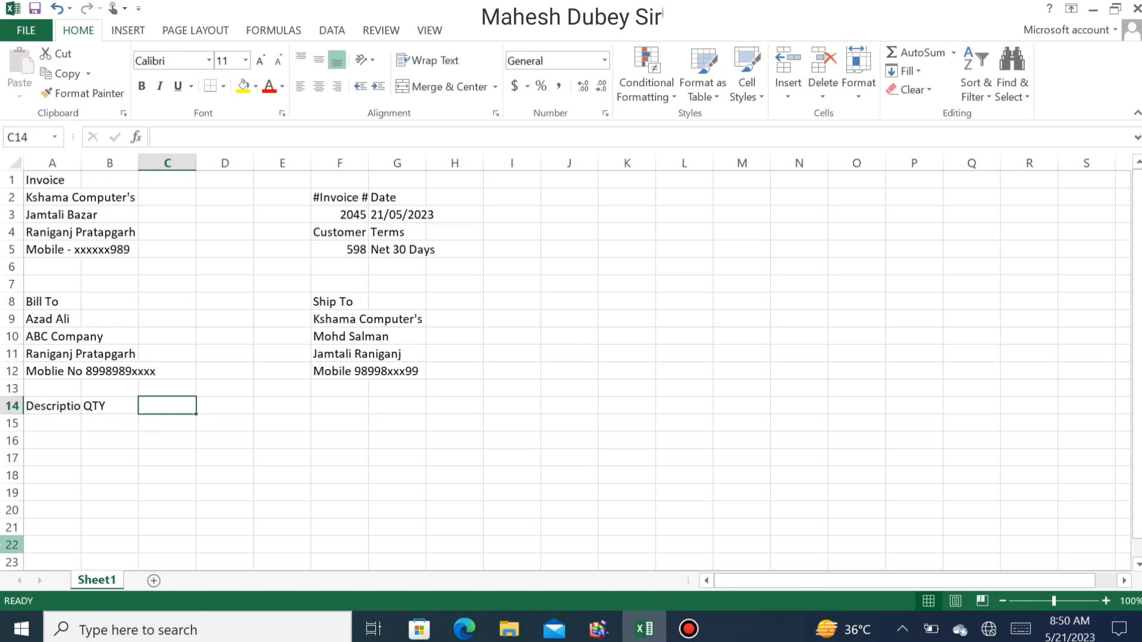
pyautogui.write('Uni')
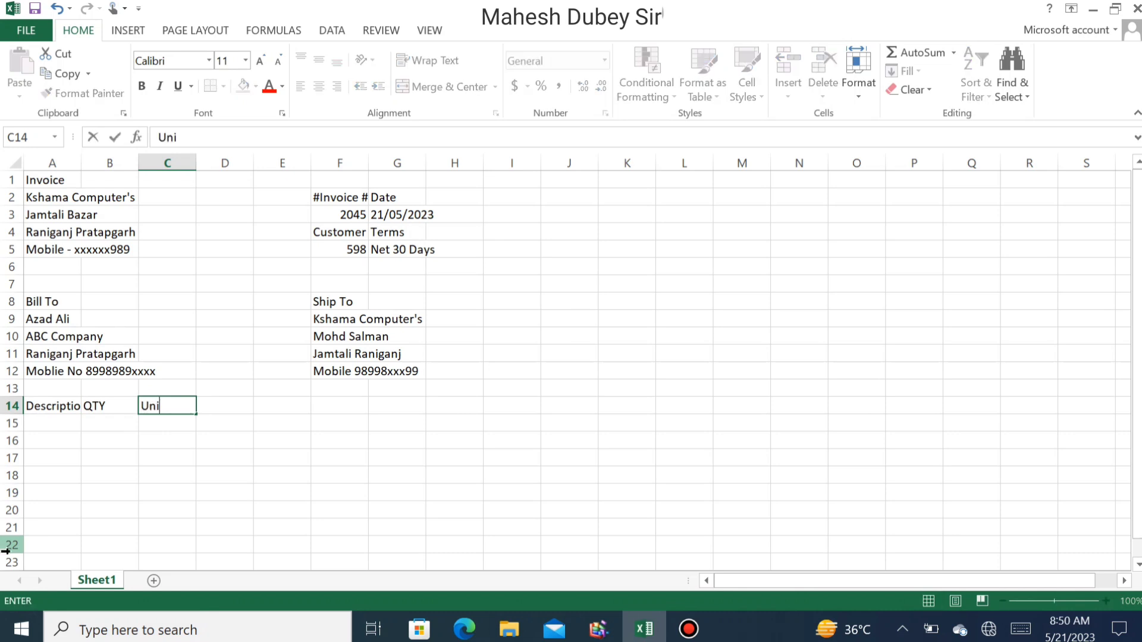
pyautogui.write('t Price')
pyautogui.press('Tab')
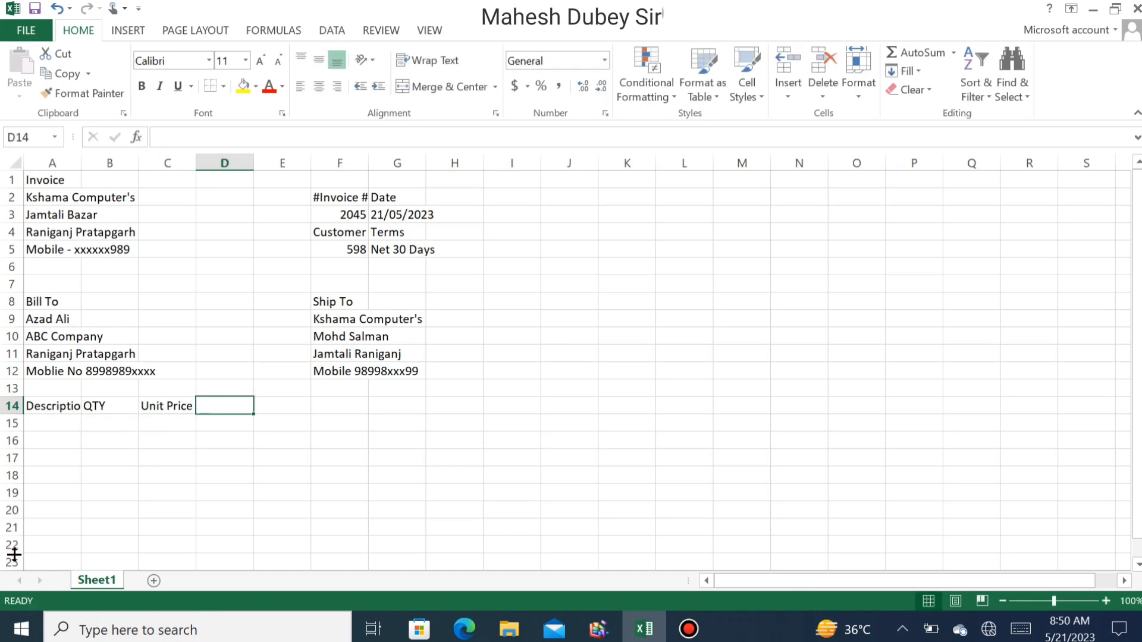
pyautogui.write('Amount')
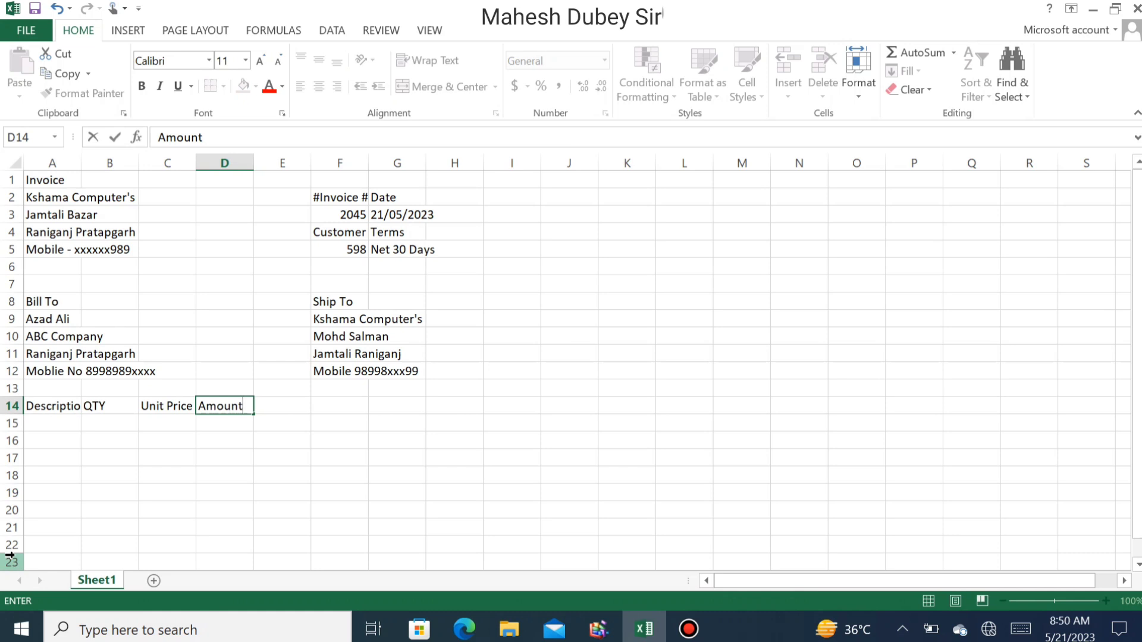
pyautogui.press('Return')
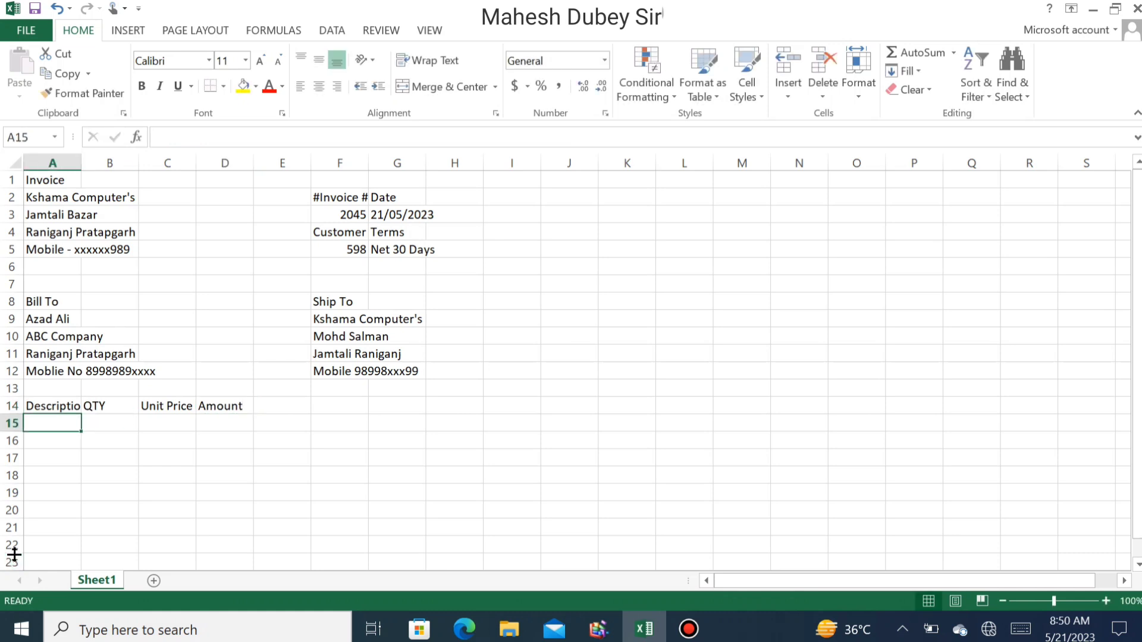
pyautogui.press('Up')
pyautogui.press('Right')
pyautogui.press('Right')
pyautogui.press('Right')
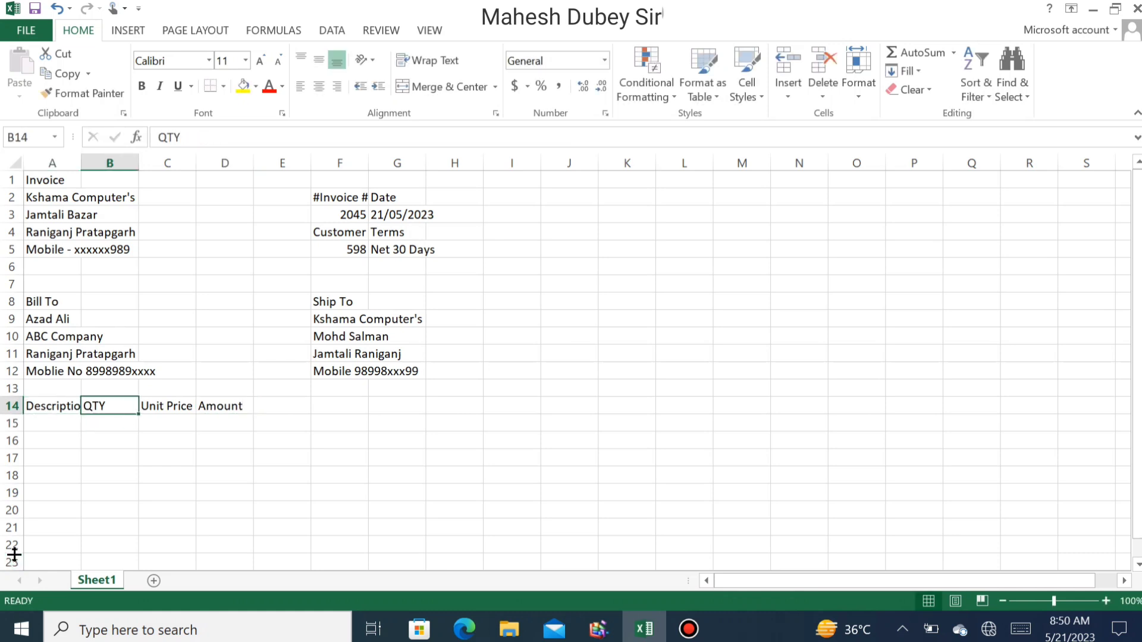
pyautogui.press('Right')
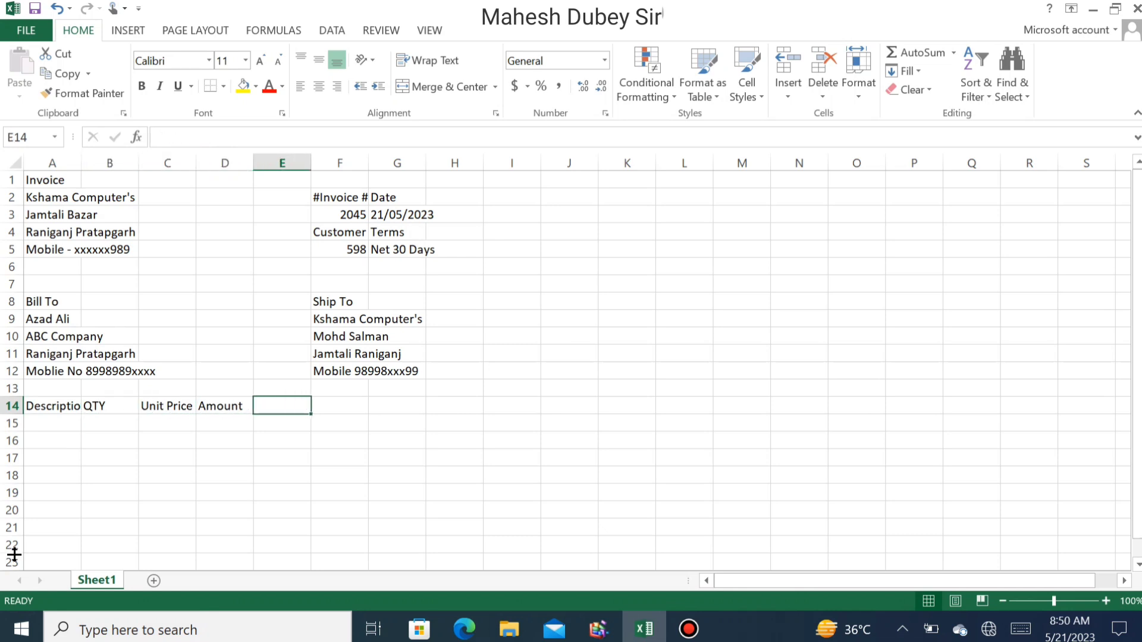
pyautogui.press('Left')
pyautogui.press('Left')
pyautogui.press('Left')
pyautogui.press('Left')
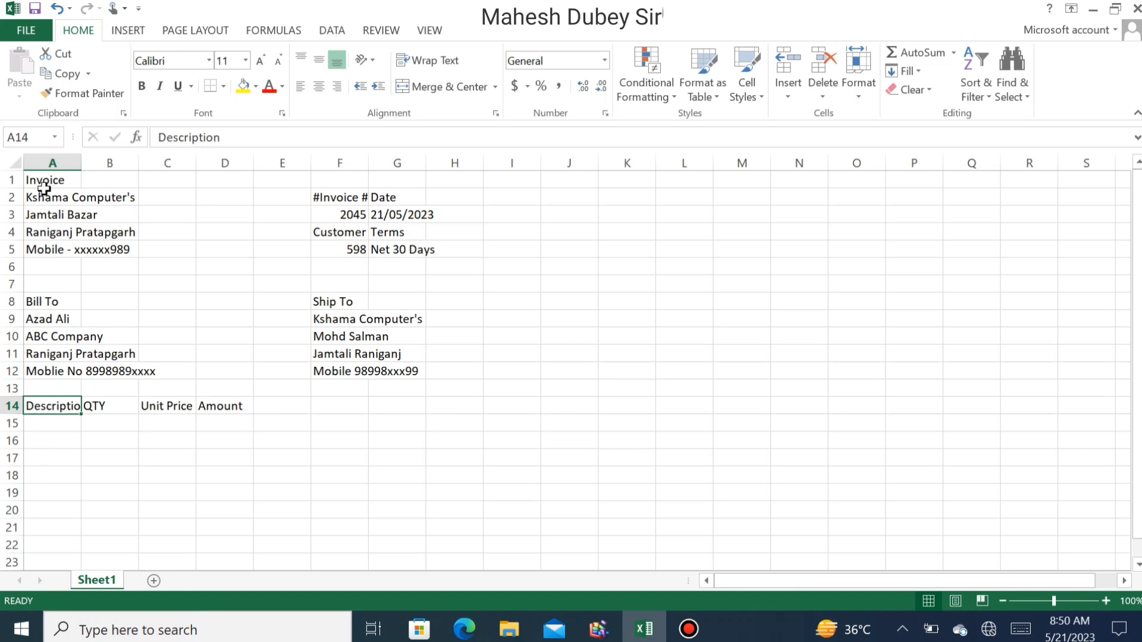
# - Insert a new column before column A and label A14 Sr
pyautogui.rightClick(52, 162)
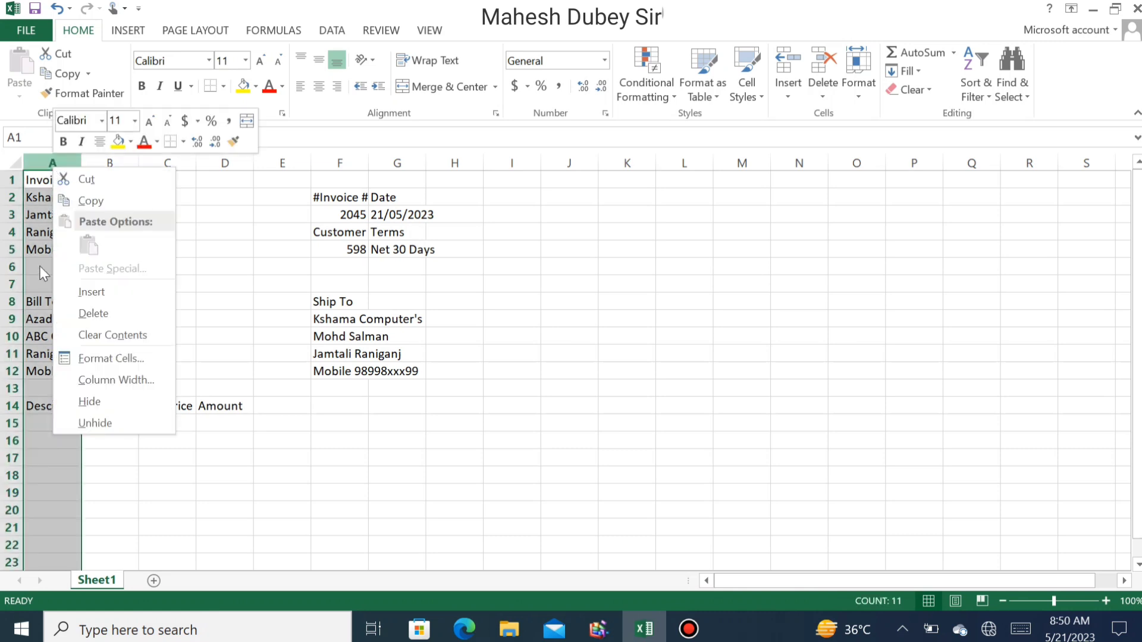
pyautogui.click(114, 284)
pyautogui.click(39, 403)
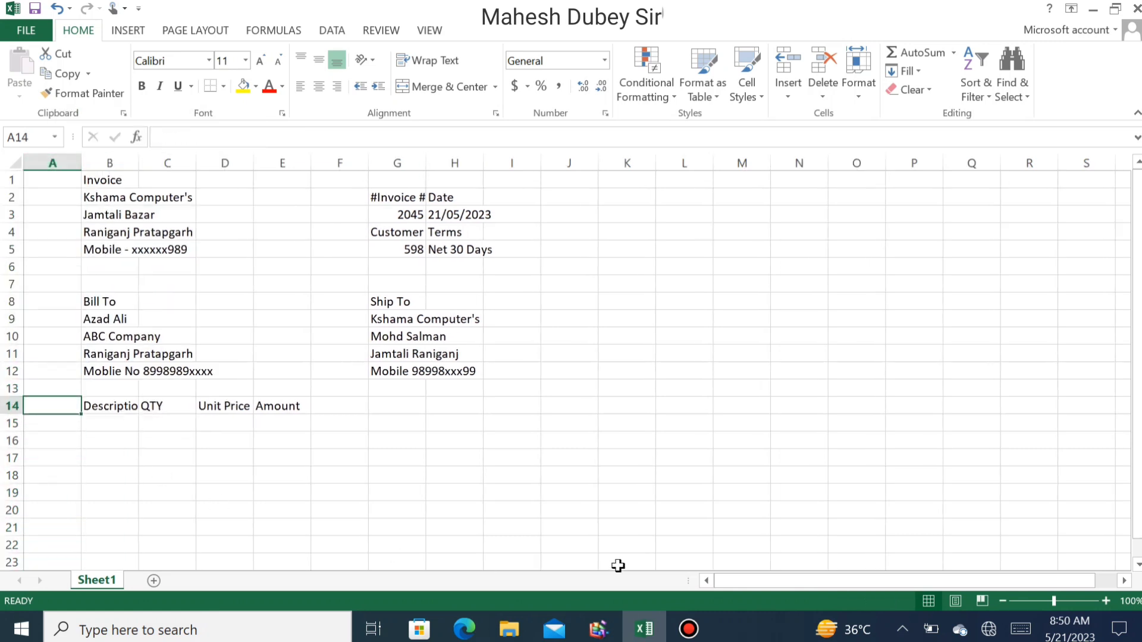
pyautogui.write('Sr.')
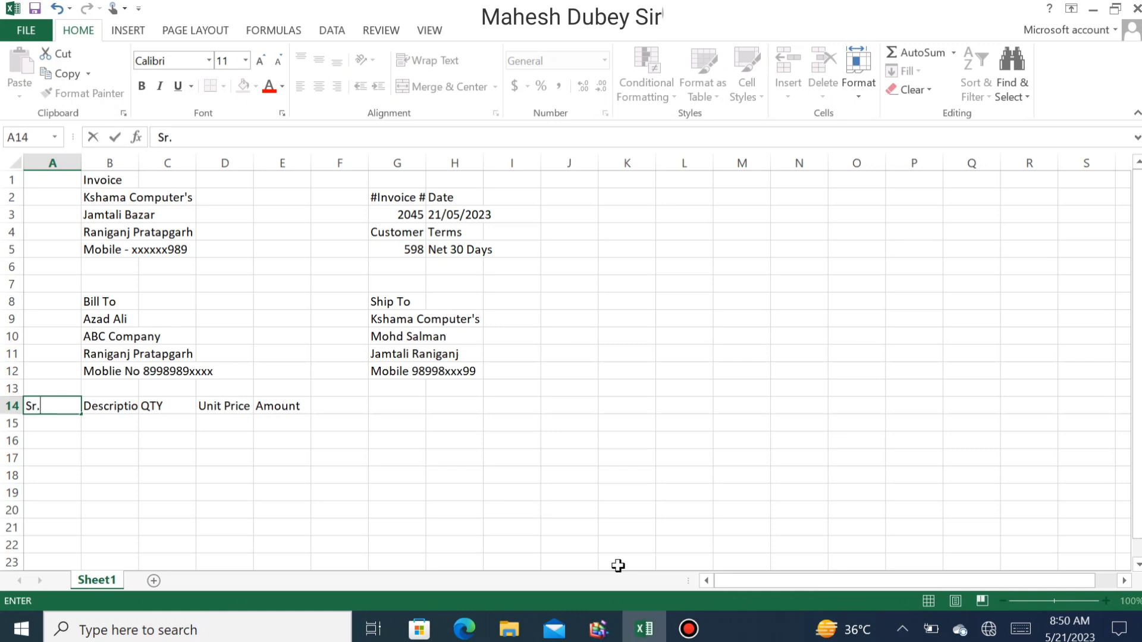
pyautogui.press('BackSpace')
pyautogui.press('Return')
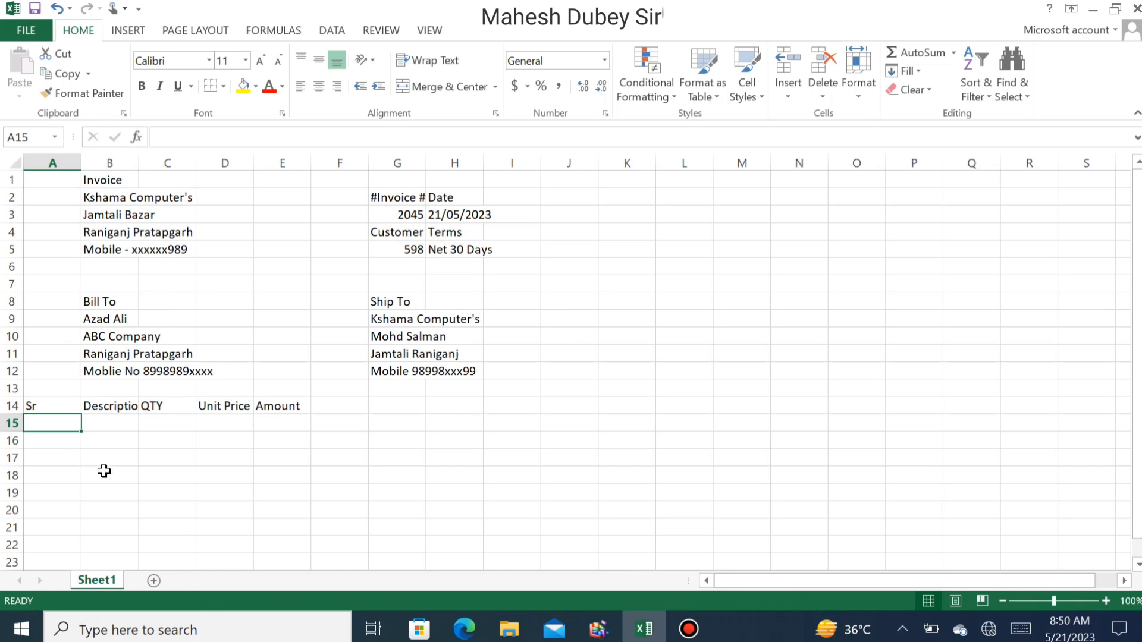
# - Fill row 15 with 1, Service Fee, quantity 1 and unit price 2000, leaving E15 empty
pyautogui.write('1')
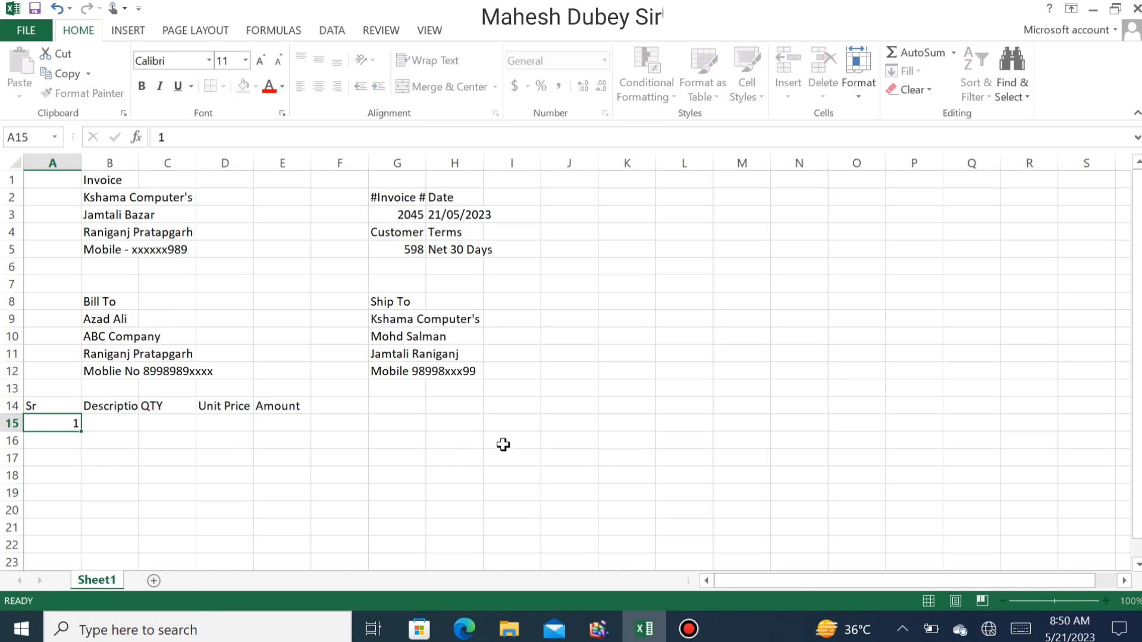
pyautogui.press('Tab')
pyautogui.write('Ser')
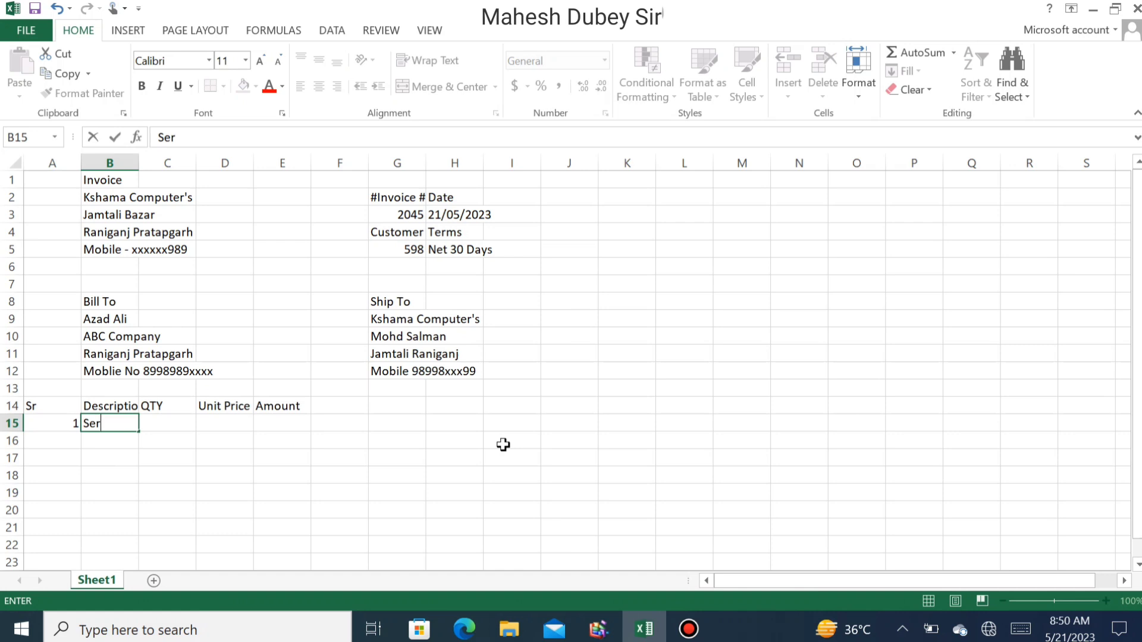
pyautogui.write('vice Fee')
pyautogui.press('Tab')
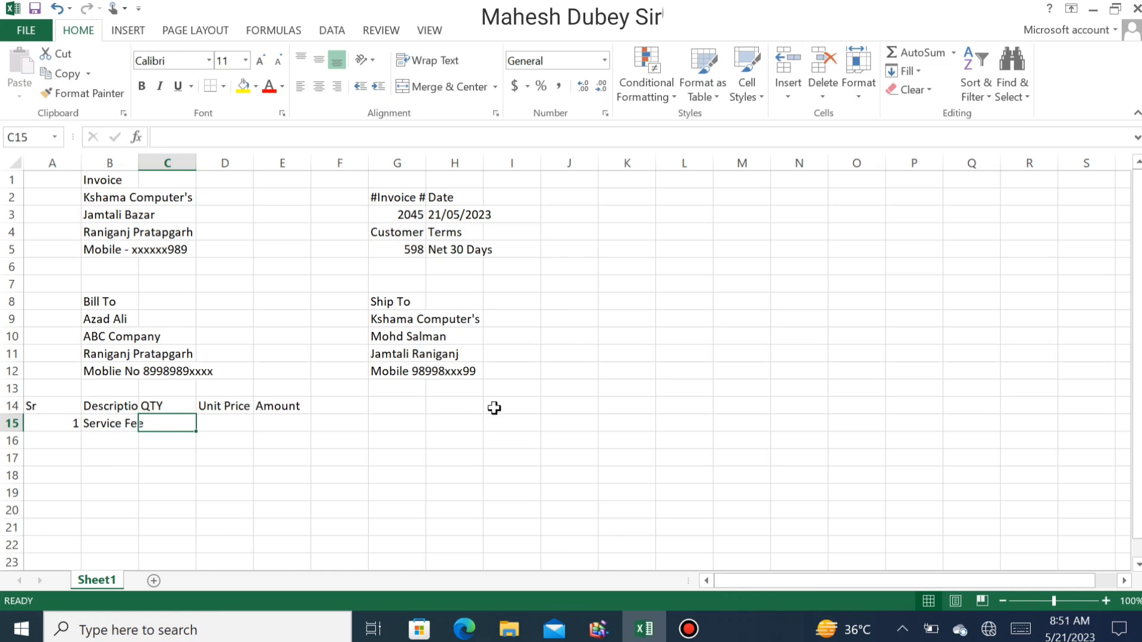
pyautogui.write('1')
pyautogui.press('Tab')
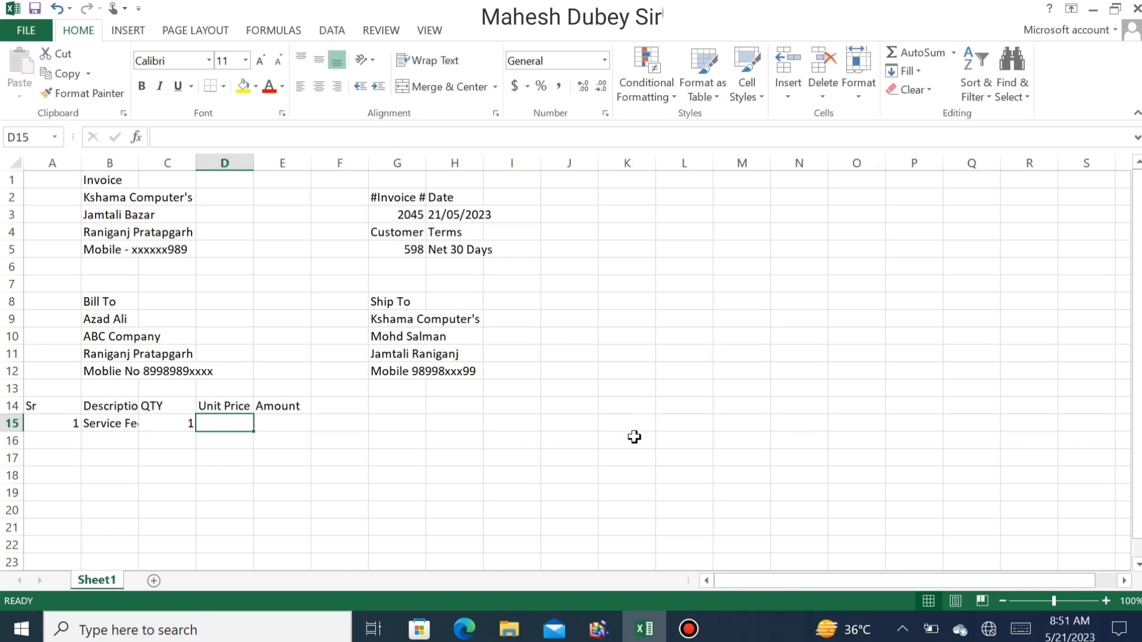
pyautogui.write('2000')
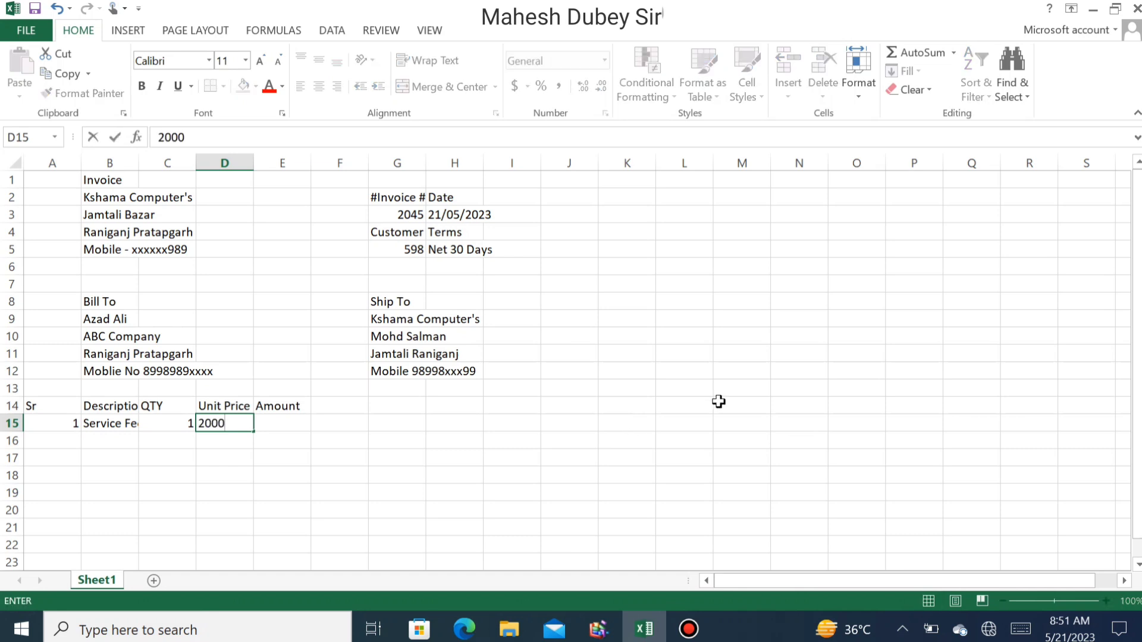
pyautogui.press('Tab')
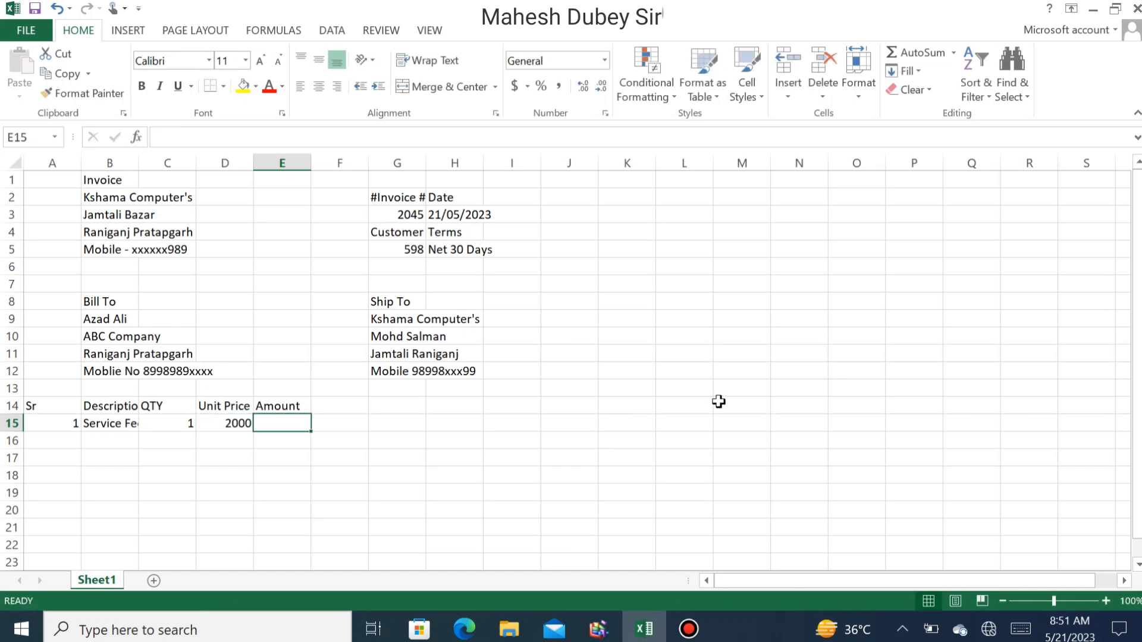
pyautogui.write('2000')
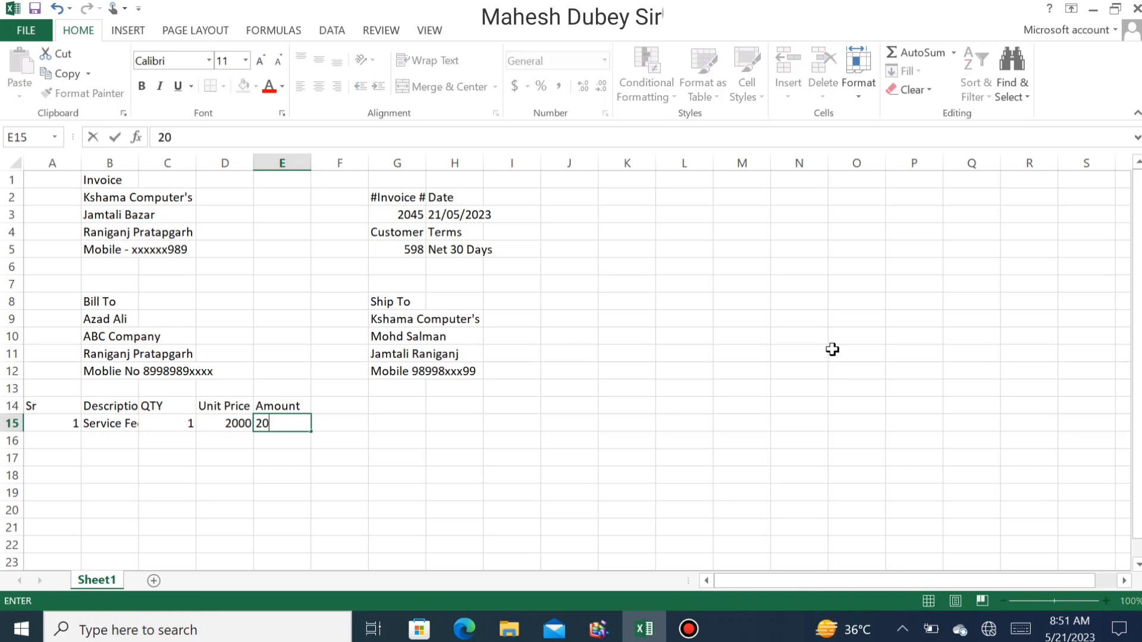
pyautogui.press('BackSpace')
pyautogui.press('BackSpace')
pyautogui.press('BackSpace')
# - Enter =C15*D15 in E15 so the first item's Amount shows 2000
pyautogui.write('=')
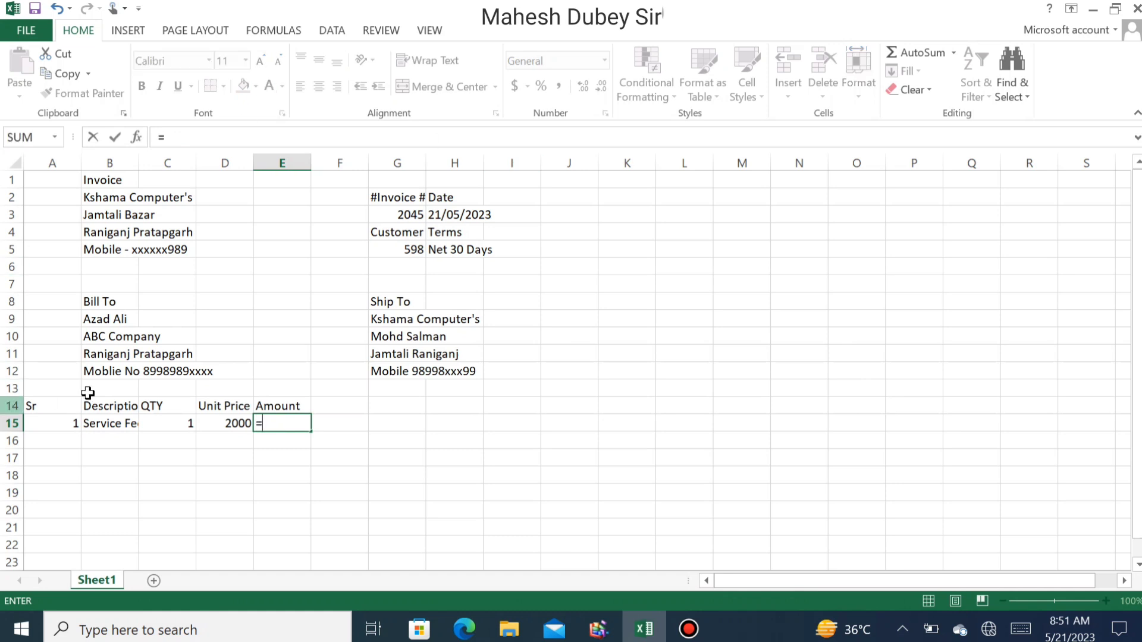
pyautogui.click(178, 426)
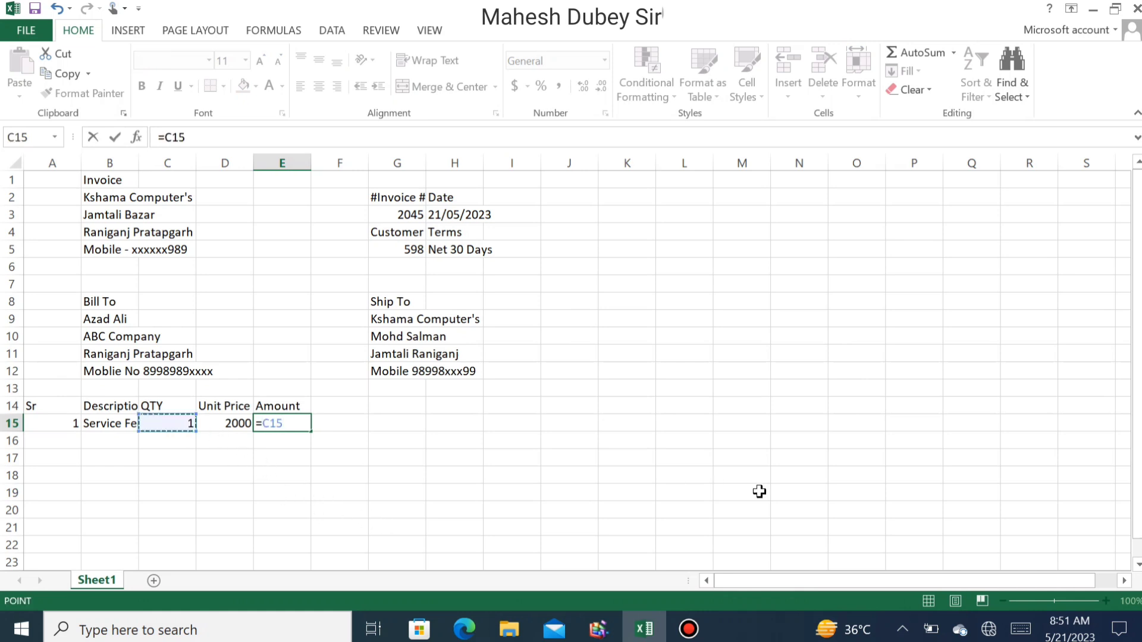
pyautogui.write('*')
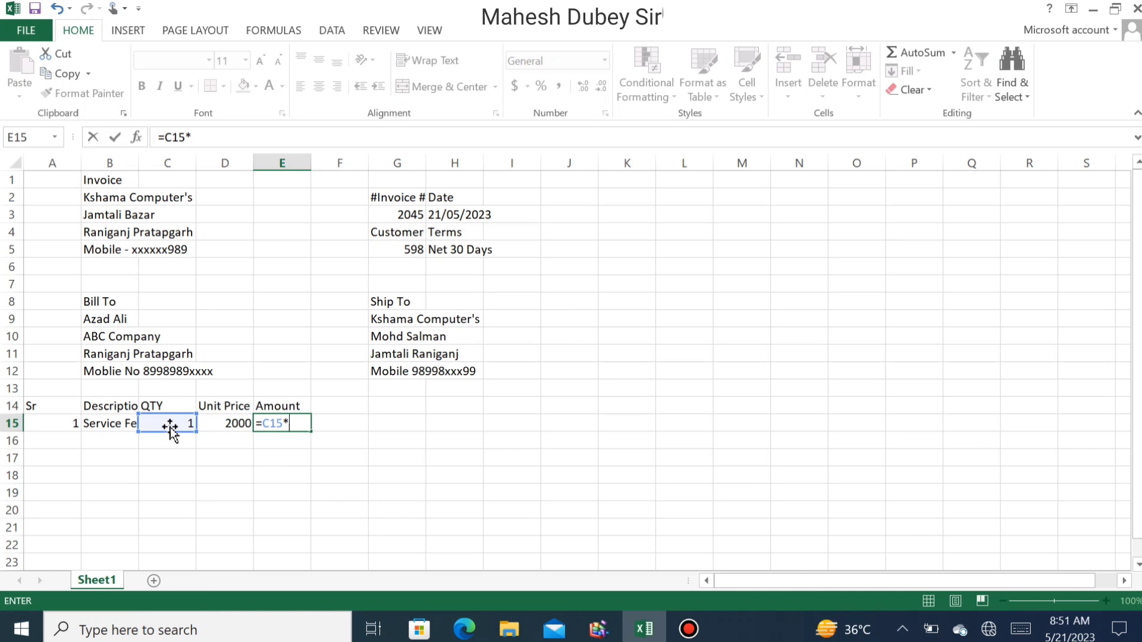
pyautogui.click(217, 425)
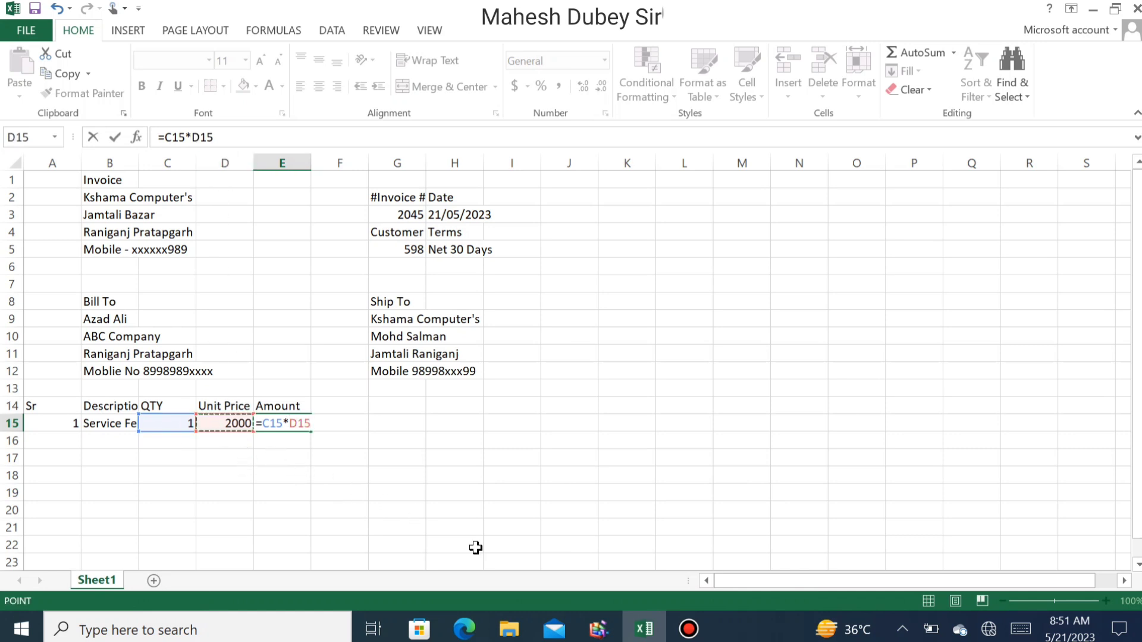
pyautogui.moveTo(688, 628)
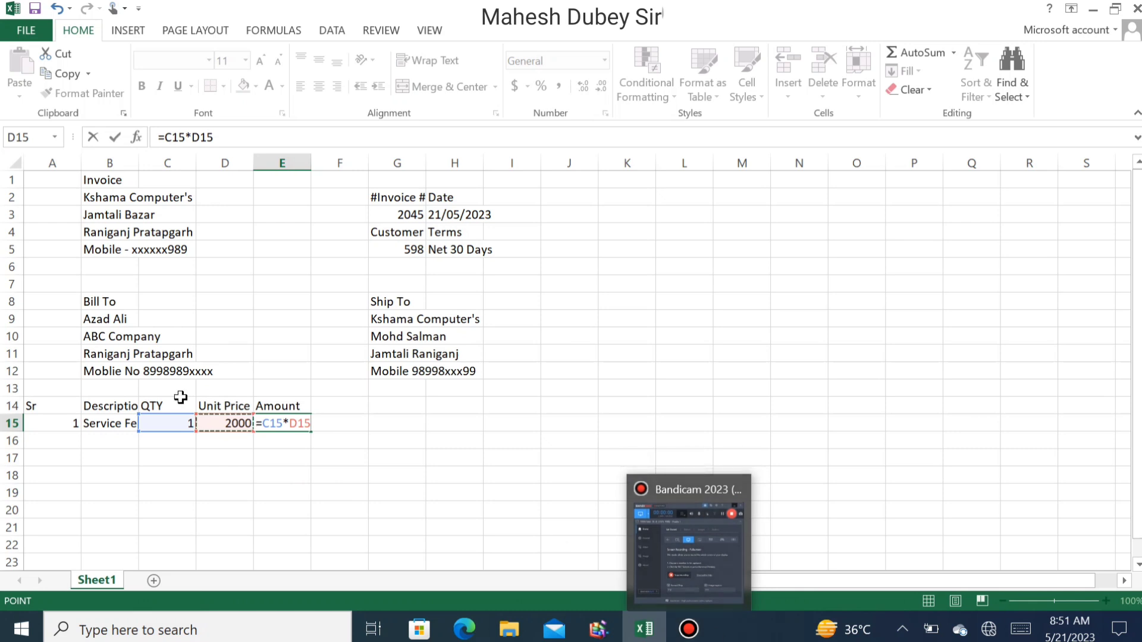
pyautogui.press('Return')
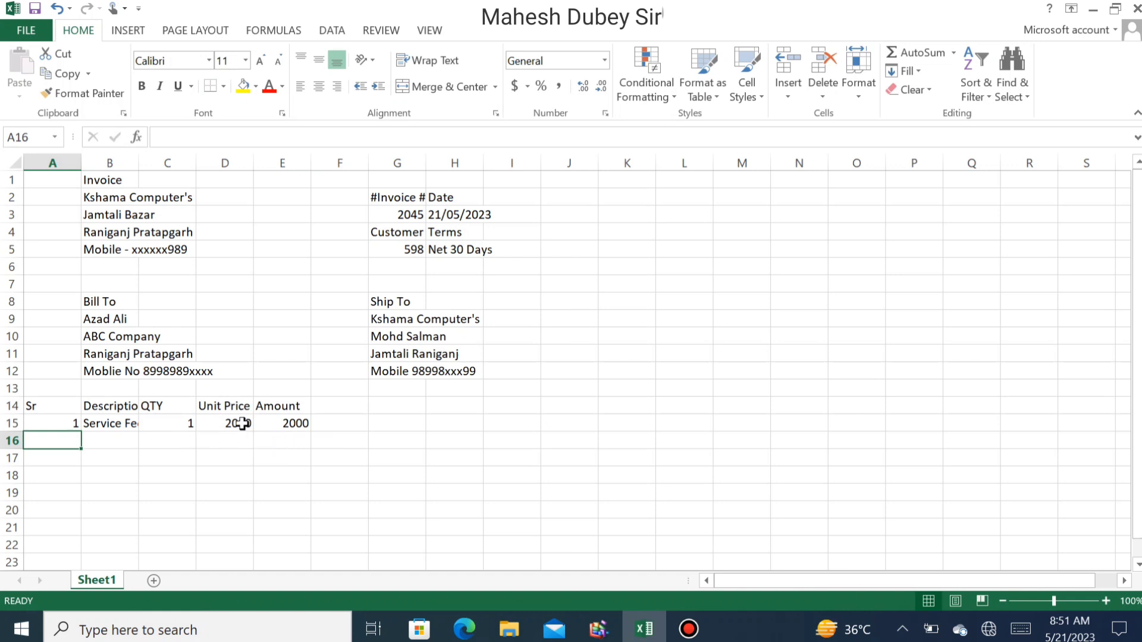
pyautogui.click(301, 427)
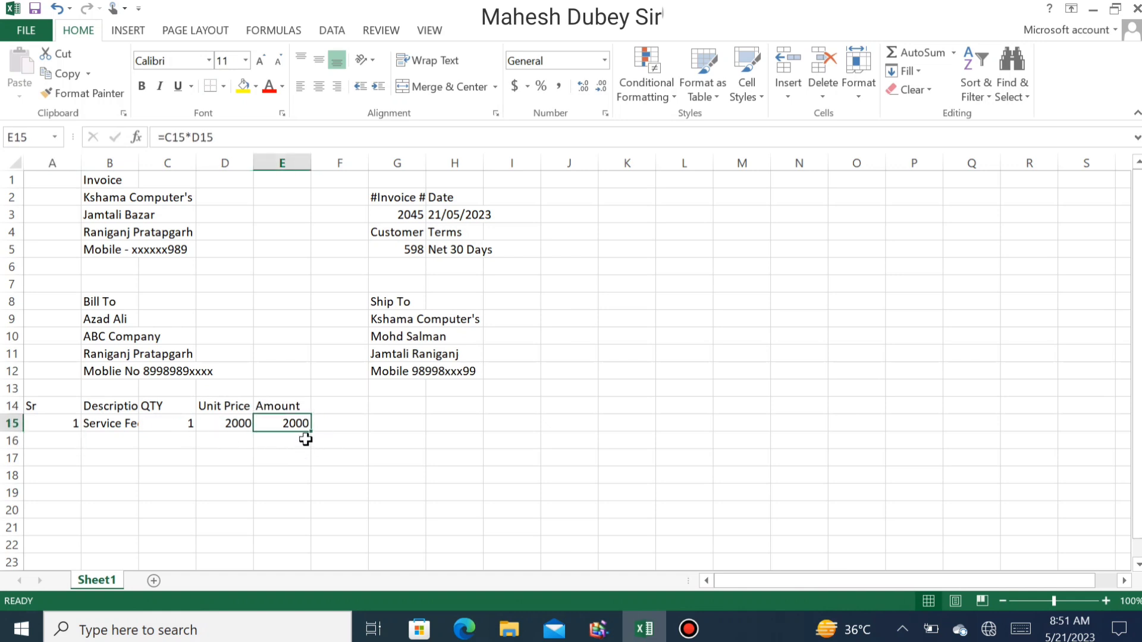
pyautogui.click(66, 441)
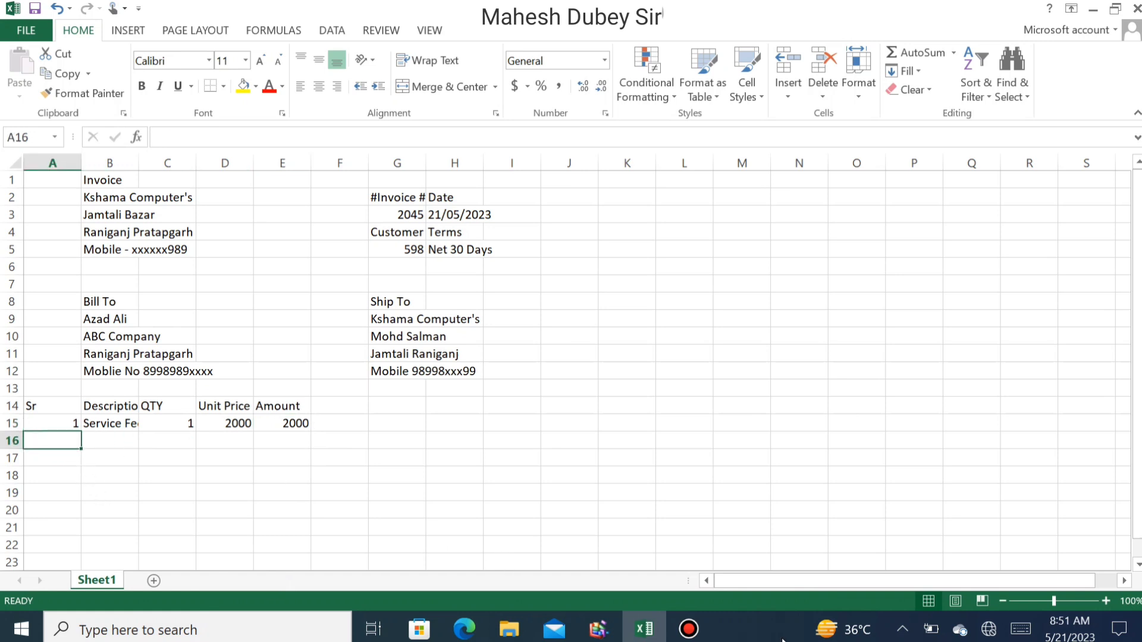
# - Enter serial number 2 and the Computer Desktop description in row 16
pyautogui.write('2')
pyautogui.press('Tab')
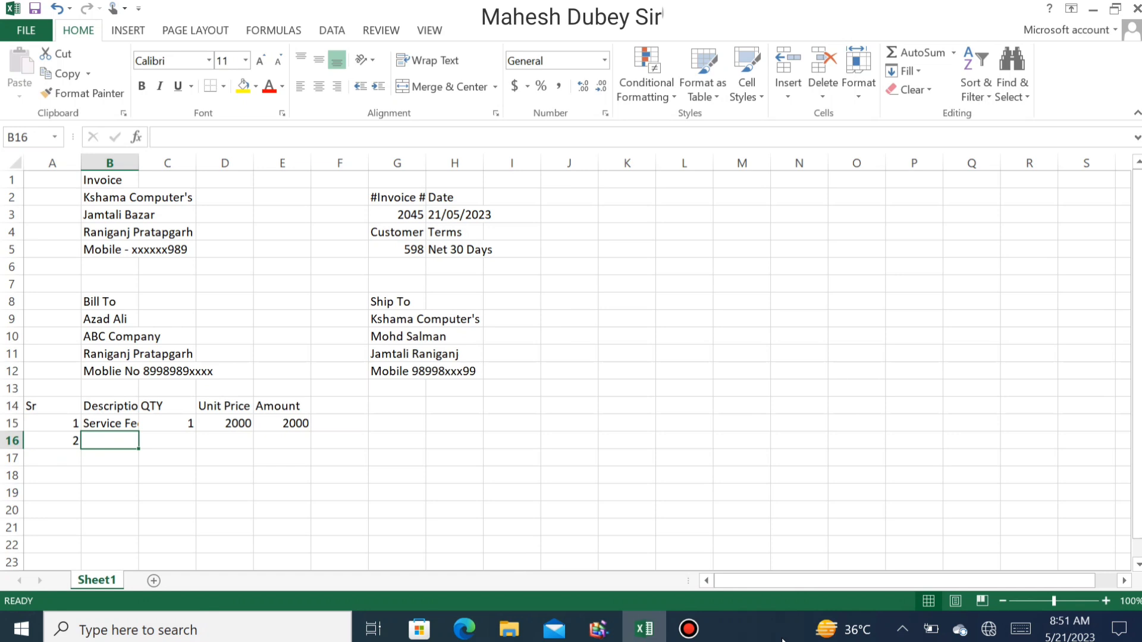
pyautogui.write('C')
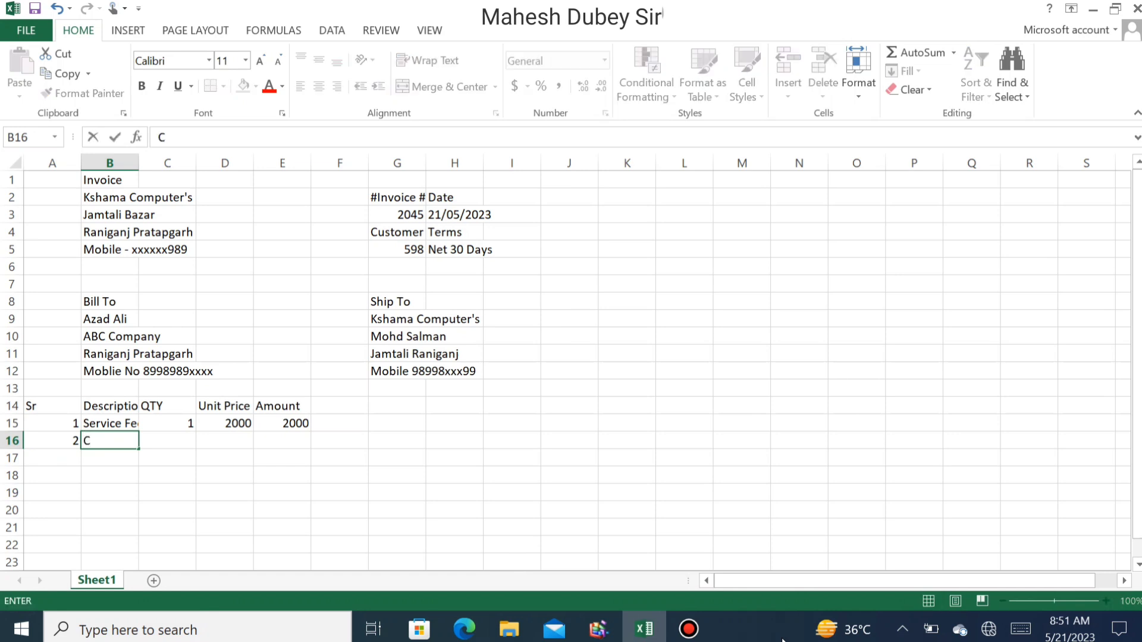
pyautogui.write('omputer Deskt')
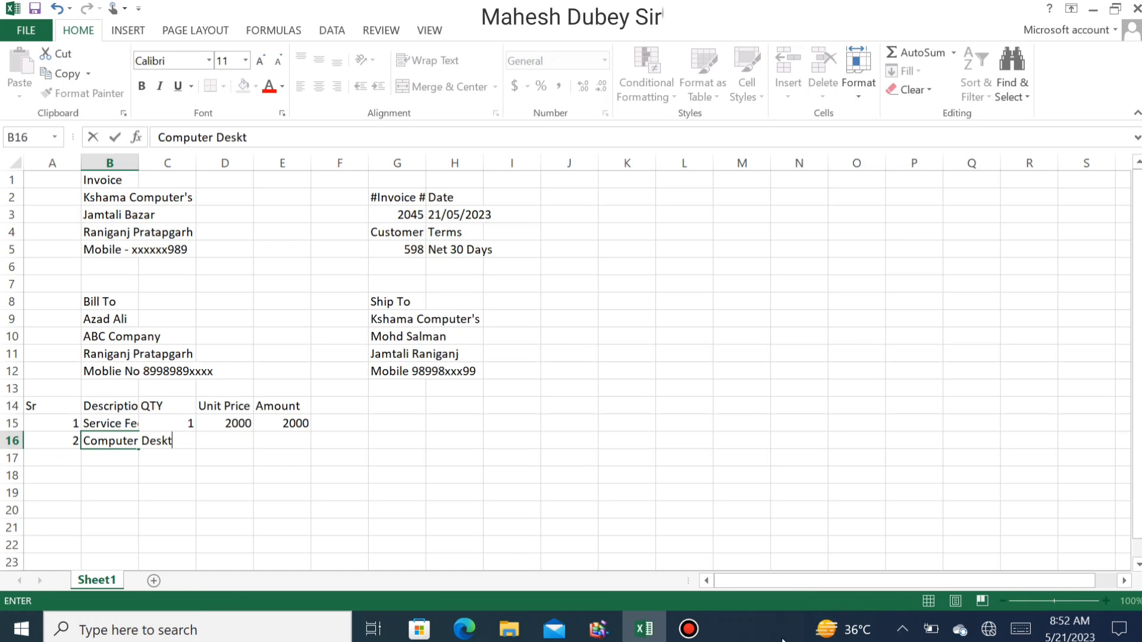
pyautogui.press('BackSpace')
pyautogui.write('TOP')
pyautogui.press('BackSpace')
pyautogui.press('BackSpace')
pyautogui.write('op')
pyautogui.hotkey('ctrl', 'Return')
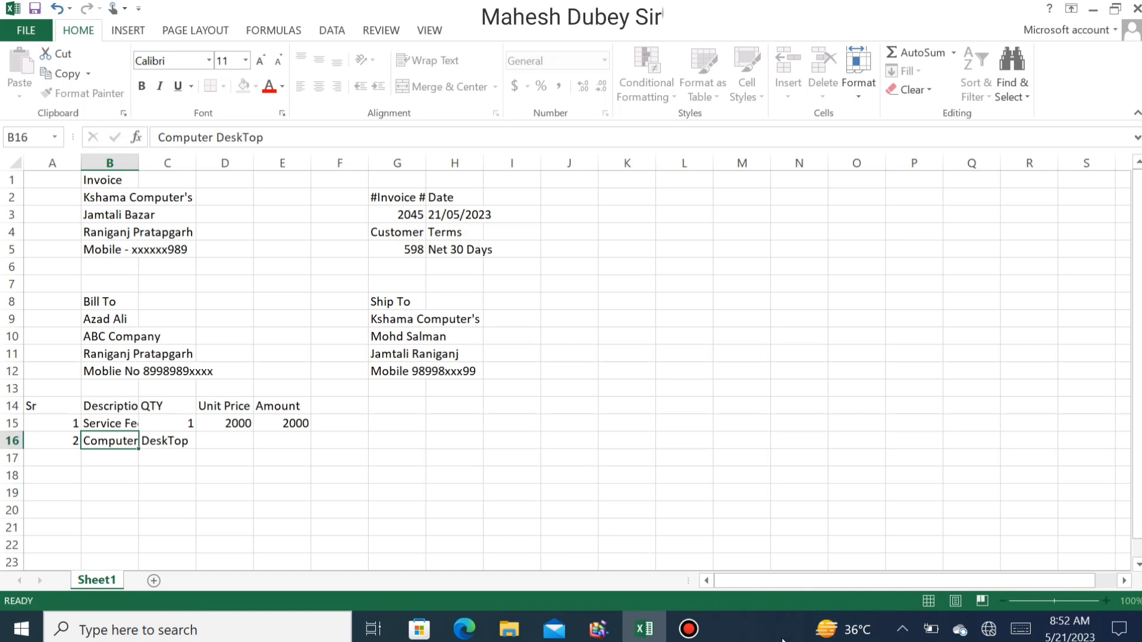
# - Fix the capital T in B16 so it reads 'Computer Desktop'
pyautogui.press('Left')
pyautogui.press('Right')
pyautogui.press('Right')
pyautogui.press('Left')
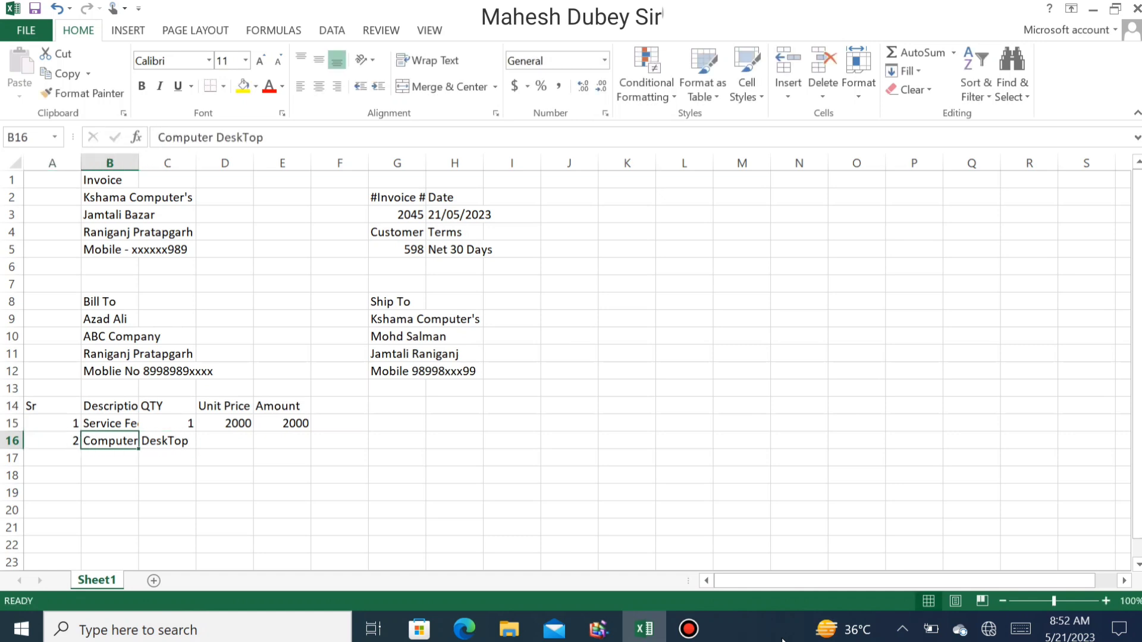
pyautogui.press('F2')
pyautogui.press('Left')
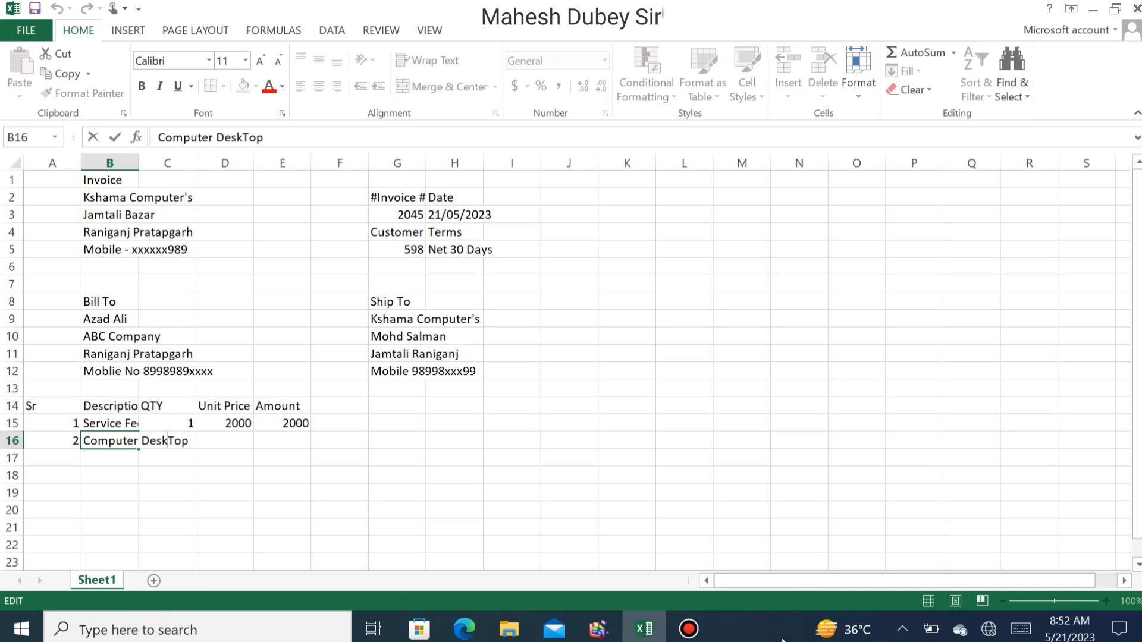
pyautogui.press('Left')
pyautogui.press('BackSpace')
pyautogui.write('t')
pyautogui.press('Tab')
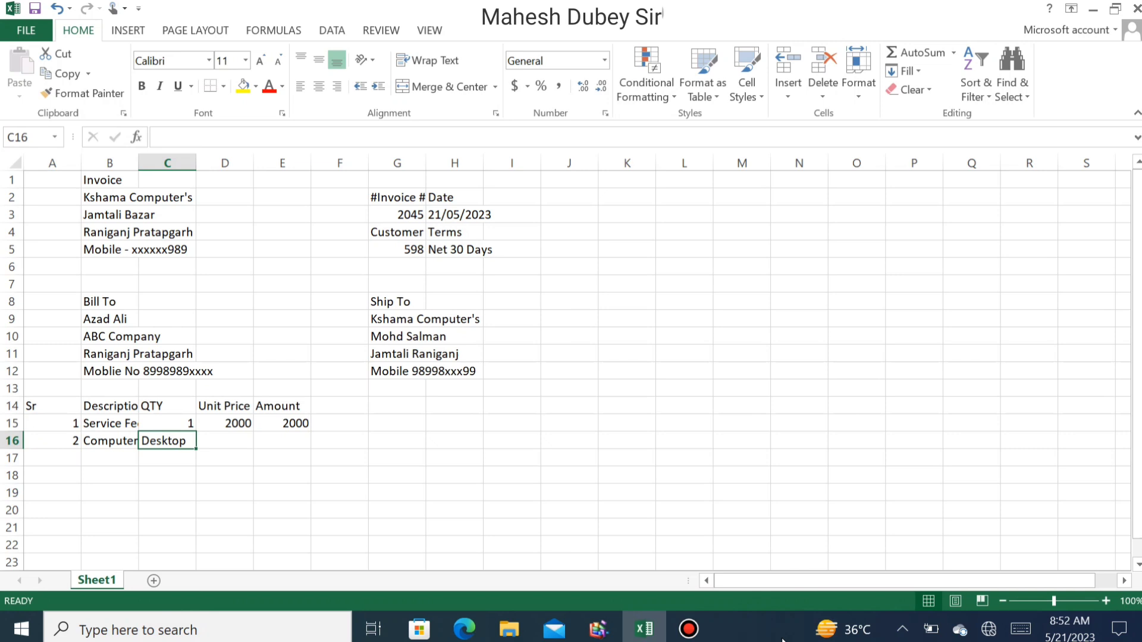
# - Enter quantity 2 and unit price 20000 for the second item
pyautogui.write('2')
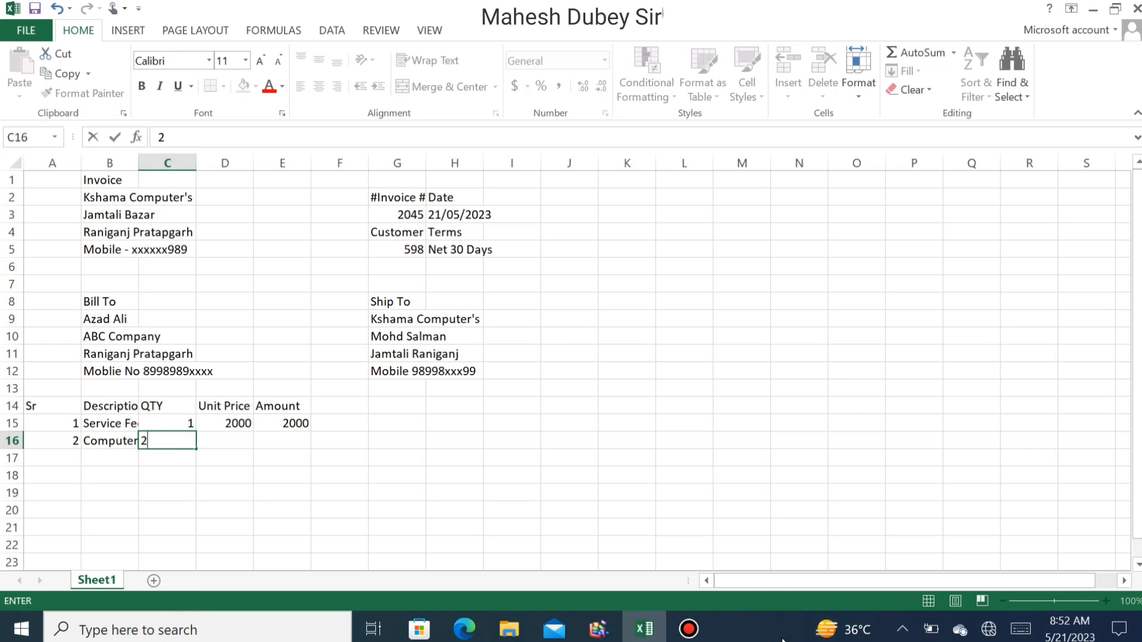
pyautogui.press('Tab')
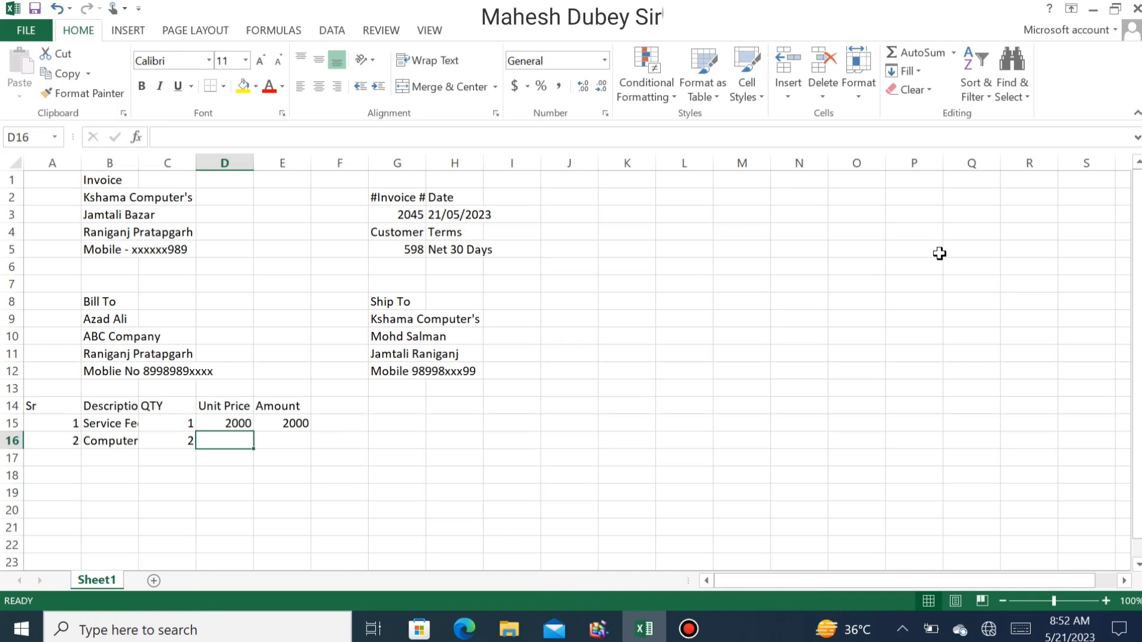
pyautogui.write('20000')
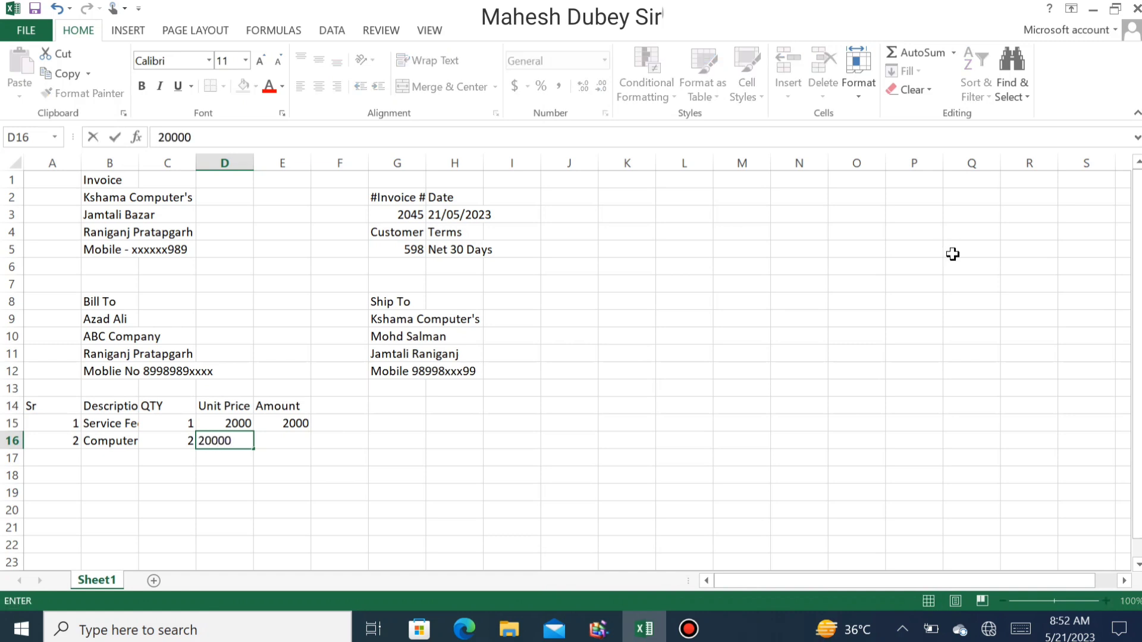
pyautogui.press('Tab')
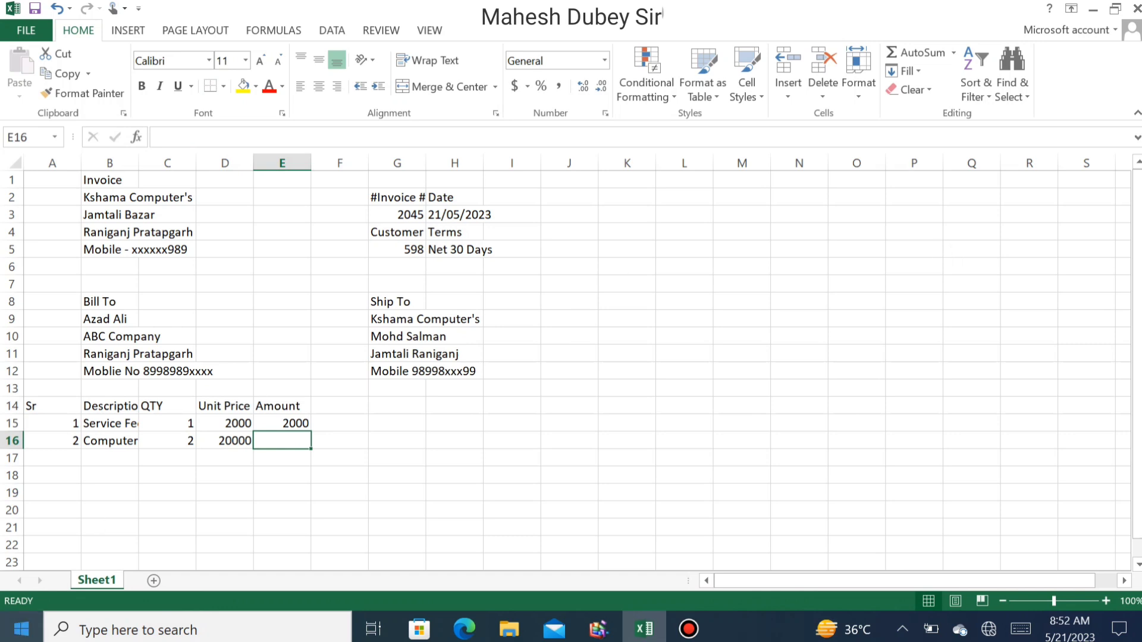
# - Fill the E15 Amount formula down to E16, giving 40000 for the Computer item
pyautogui.click(299, 423)
pyautogui.moveTo(310, 434); pyautogui.dragTo(308, 450)
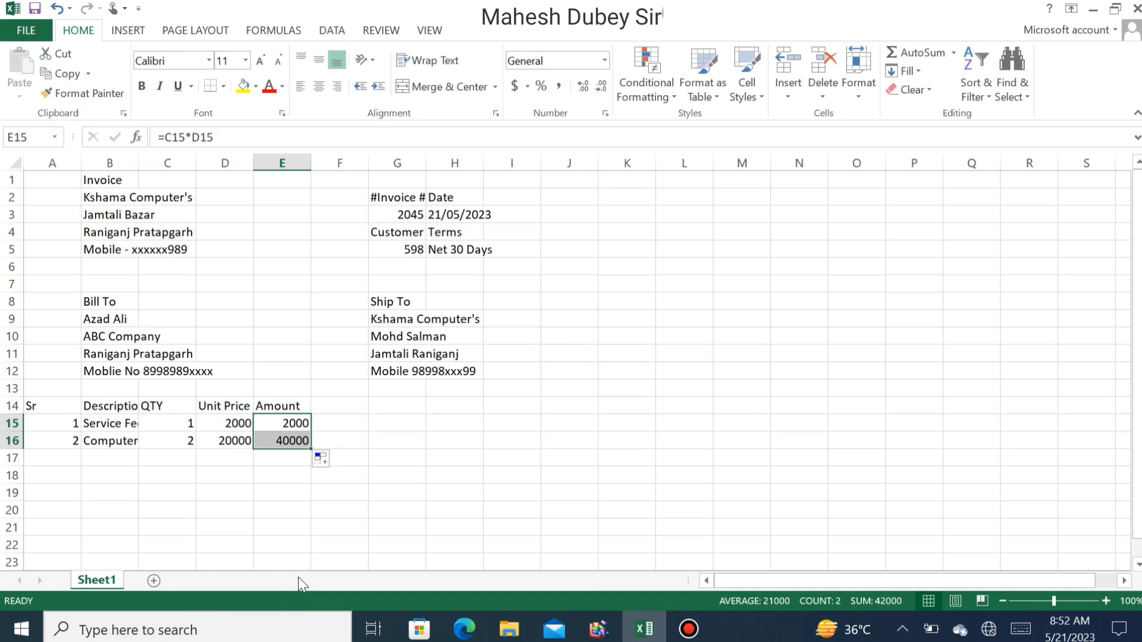
pyautogui.press('Down')
pyautogui.press('Down')
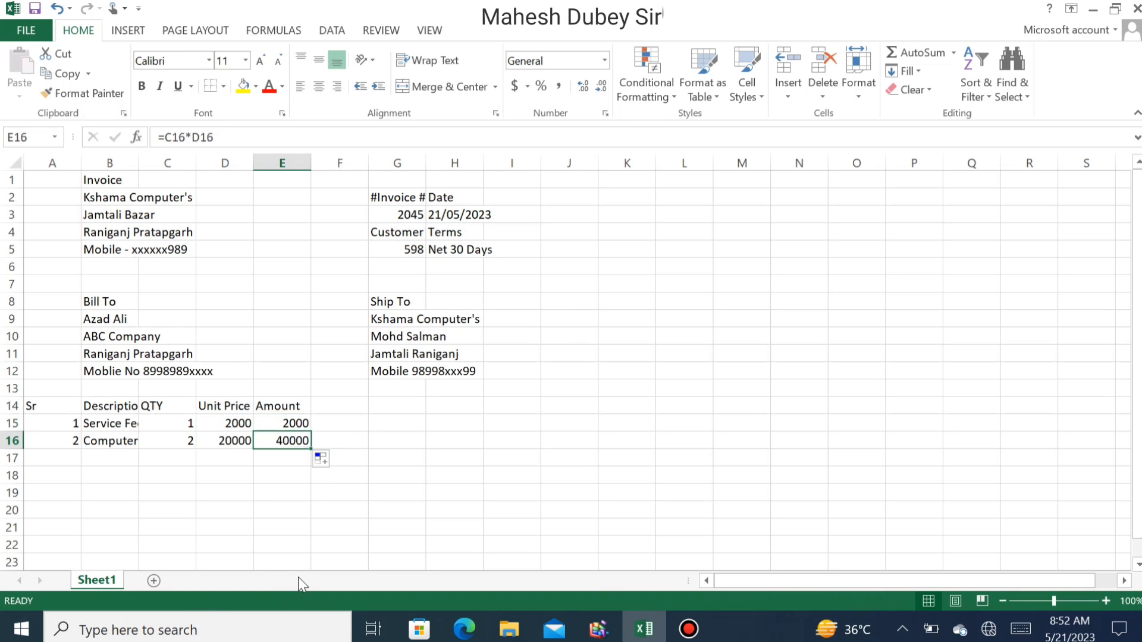
pyautogui.press('Left')
pyautogui.press('Left')
pyautogui.press('Left')
pyautogui.press('Left')
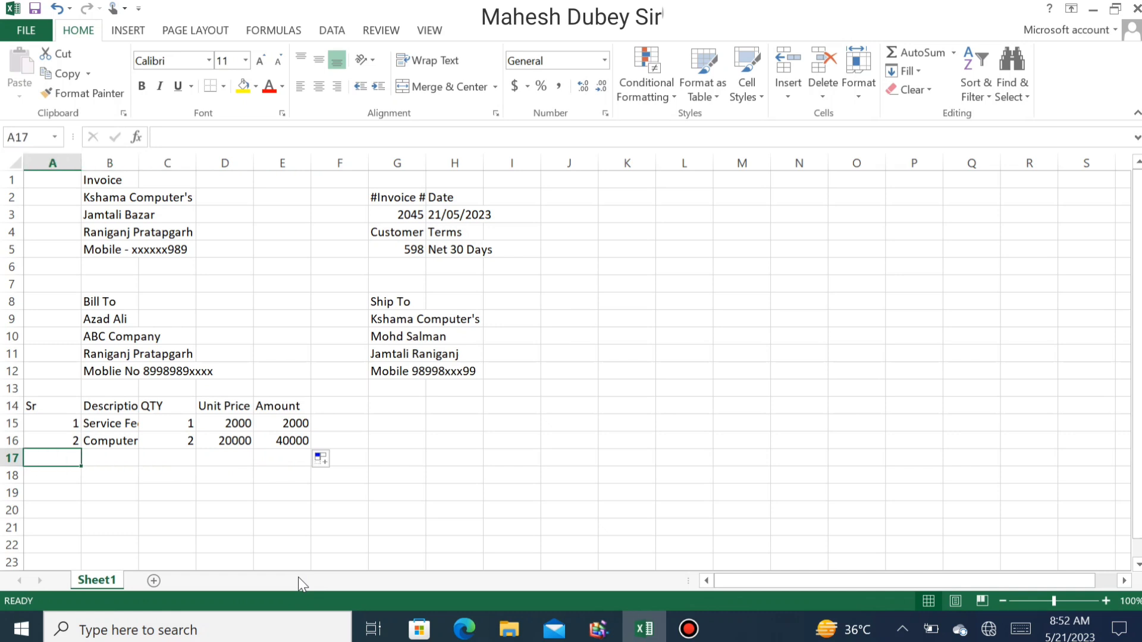
pyautogui.press('Down')
pyautogui.press('Down')
pyautogui.press('Down')
pyautogui.press('Down')
pyautogui.press('Down')
pyautogui.press('Down')
pyautogui.press('Down')
pyautogui.press('Down')
pyautogui.press('Down')
pyautogui.press('Down')
pyautogui.press('Down')
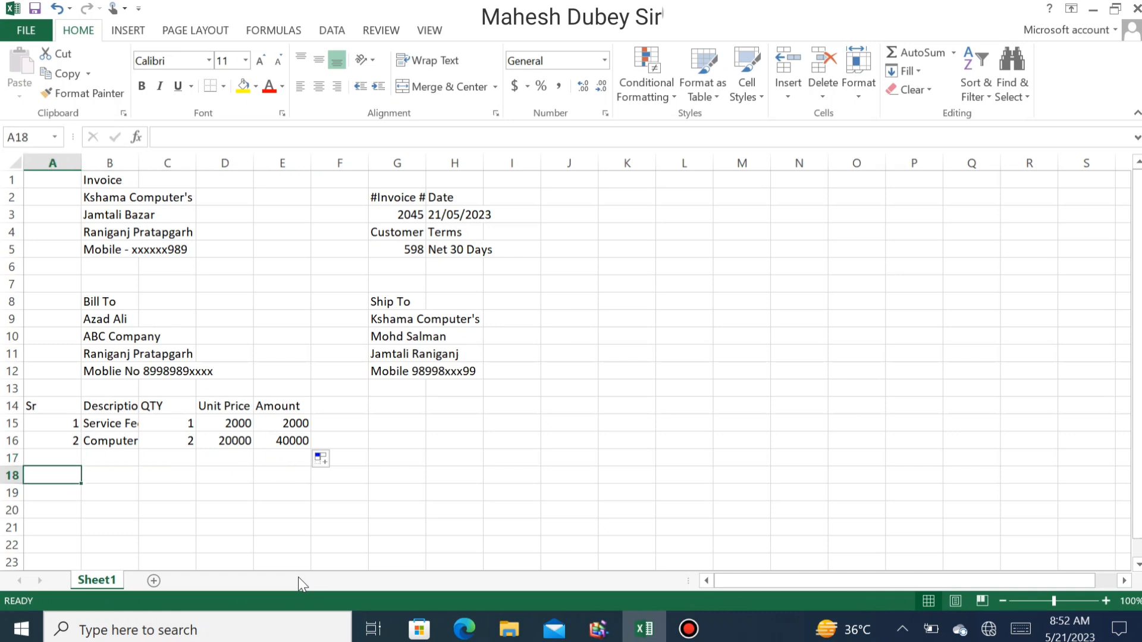
pyautogui.press('Down')
pyautogui.press('Down')
pyautogui.press('Right')
# - Type the label 'Total Amount' in A30
pyautogui.press('Left')
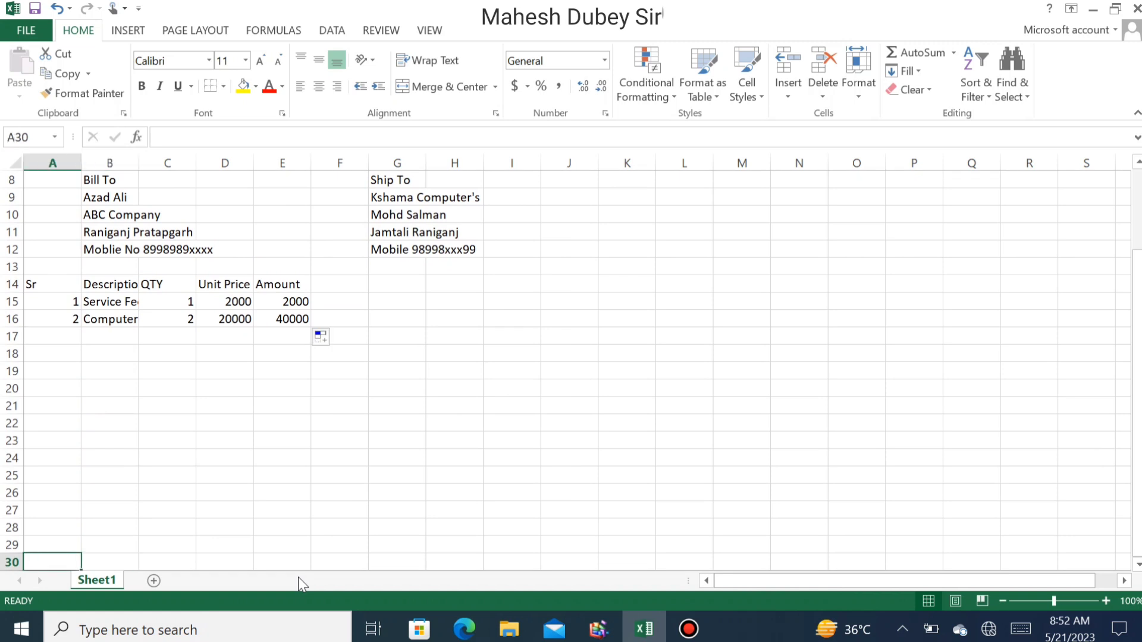
pyautogui.press('Right')
pyautogui.press('Right')
pyautogui.press('Left')
pyautogui.press('Left')
pyautogui.write('Total Amount')
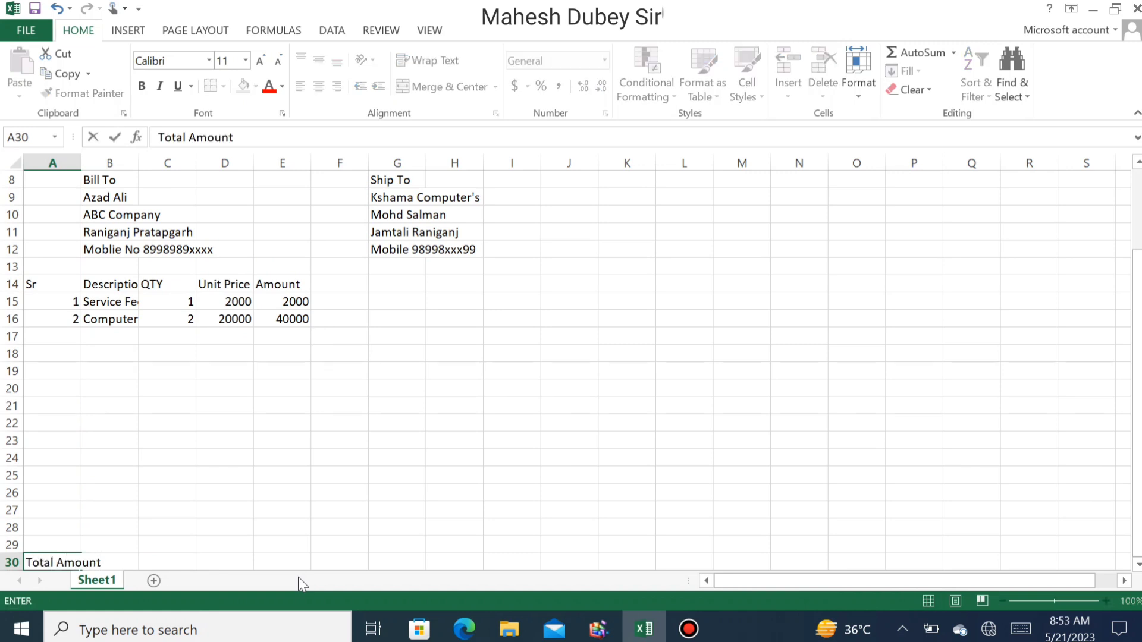
pyautogui.press('Right')
pyautogui.press('Right')
pyautogui.press('Right')
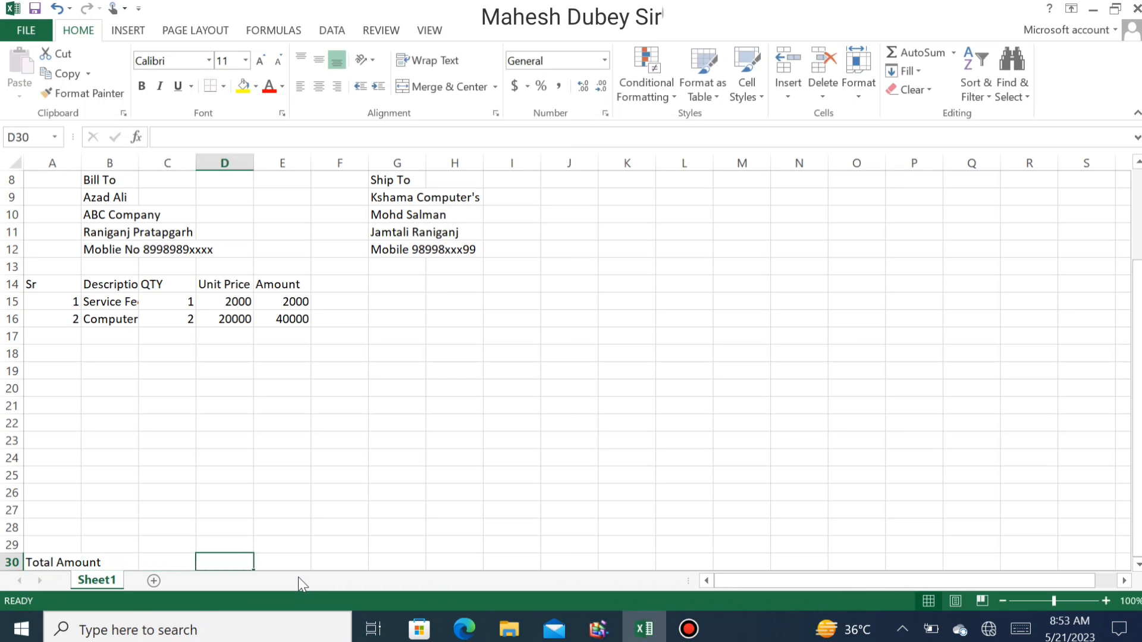
# - Enter =SUM(E15:E29) in E30 to total the Amount column to 42000
pyautogui.press('Left')
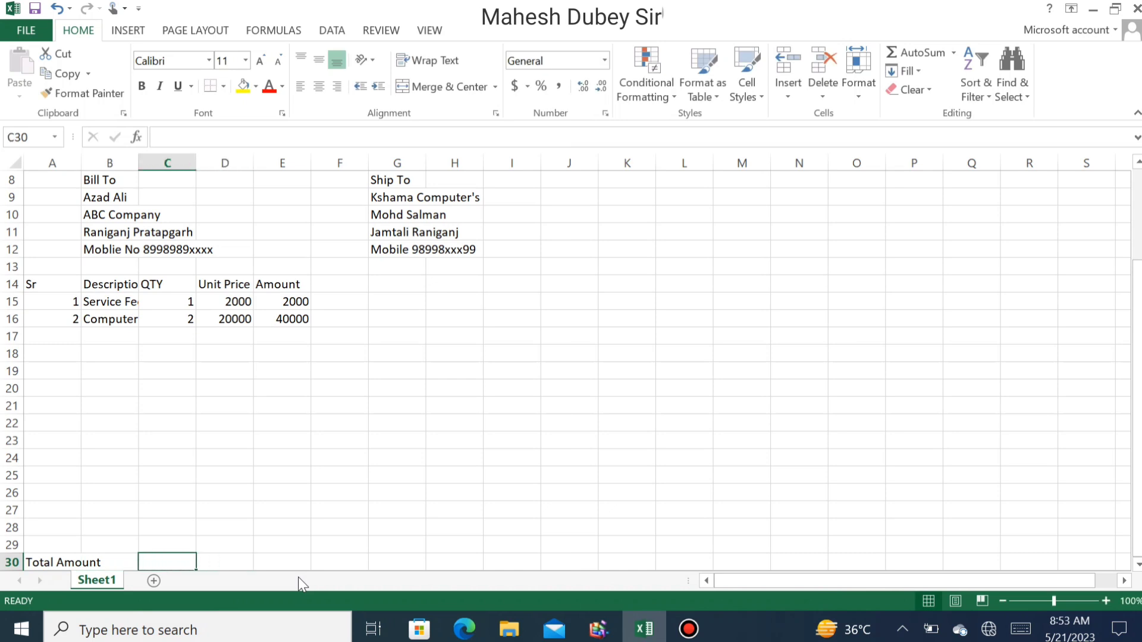
pyautogui.press('Right')
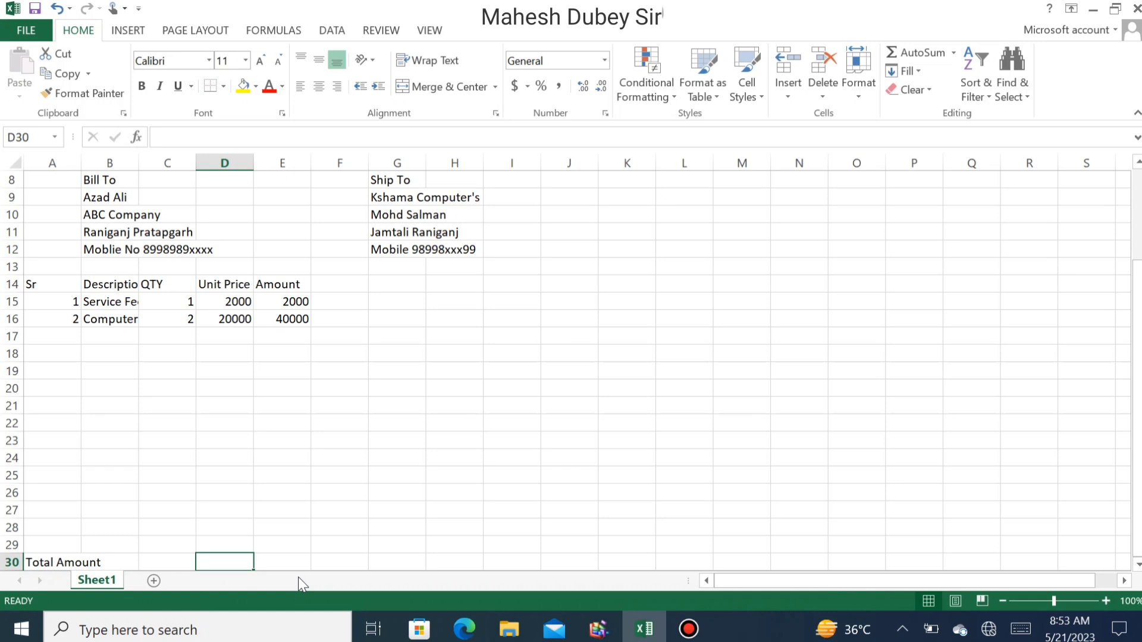
pyautogui.press('Right')
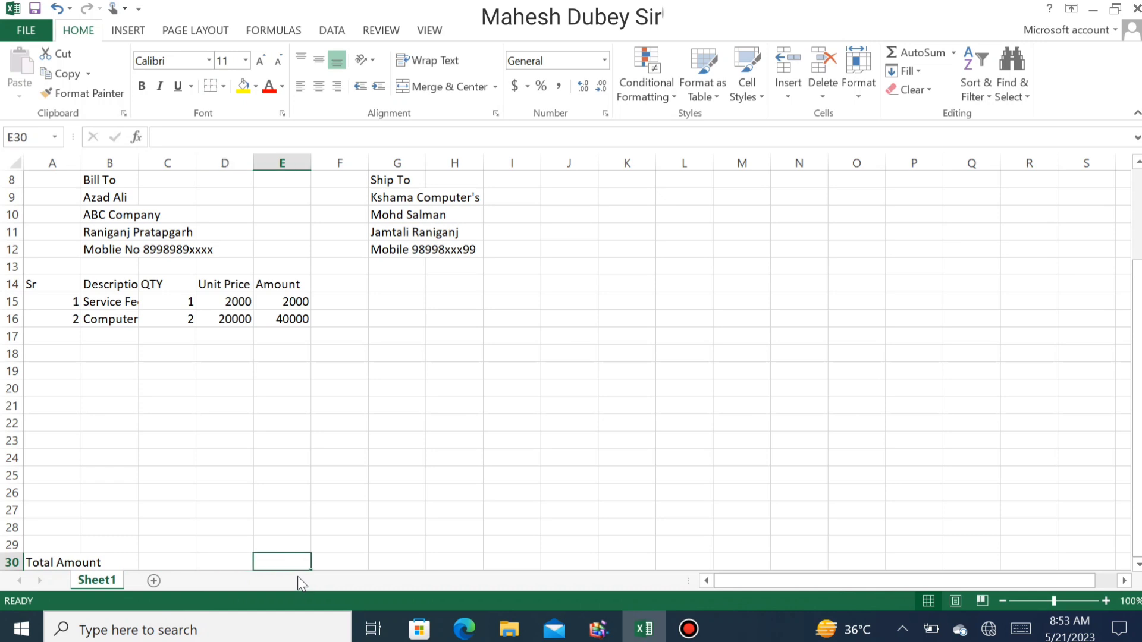
pyautogui.write('=')
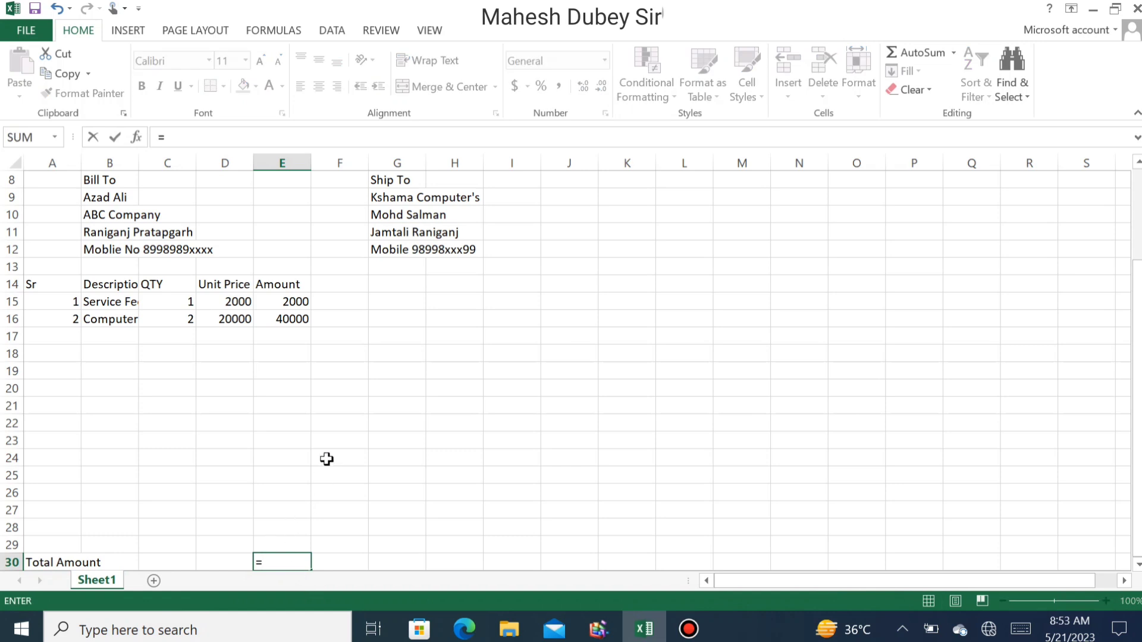
pyautogui.write('sum')
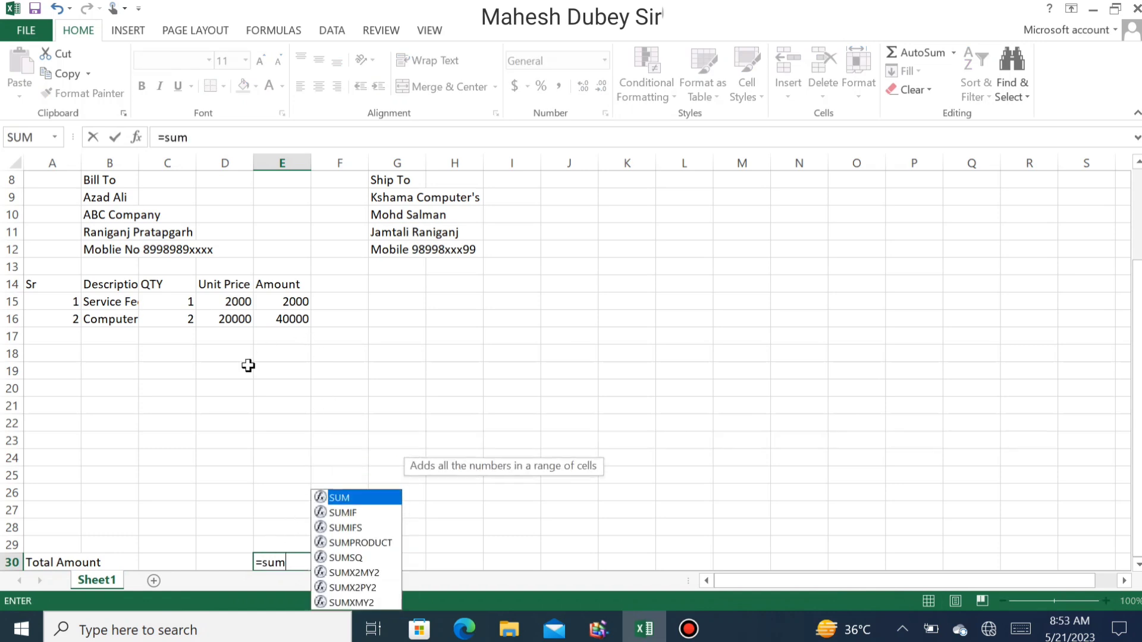
pyautogui.write('(')
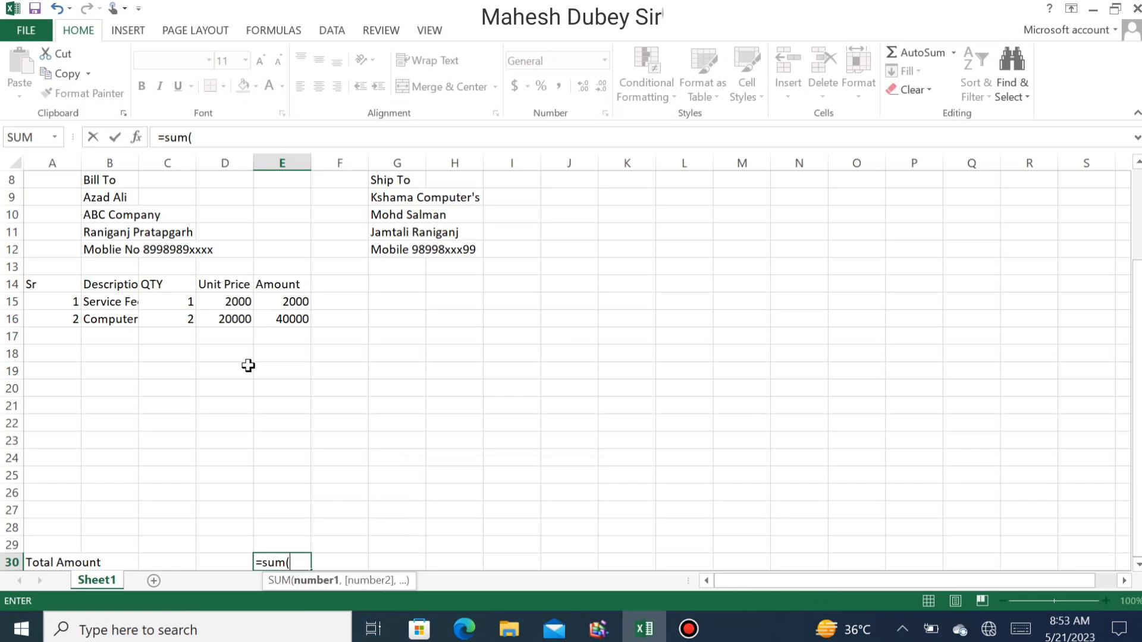
pyautogui.click(291, 300)
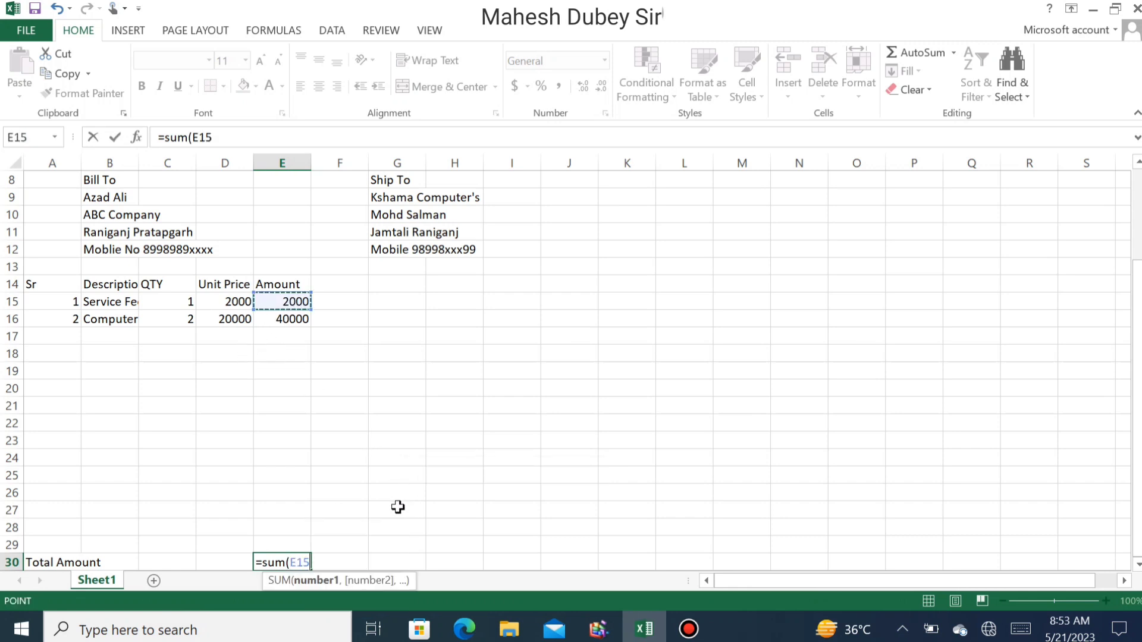
pyautogui.press('F8')
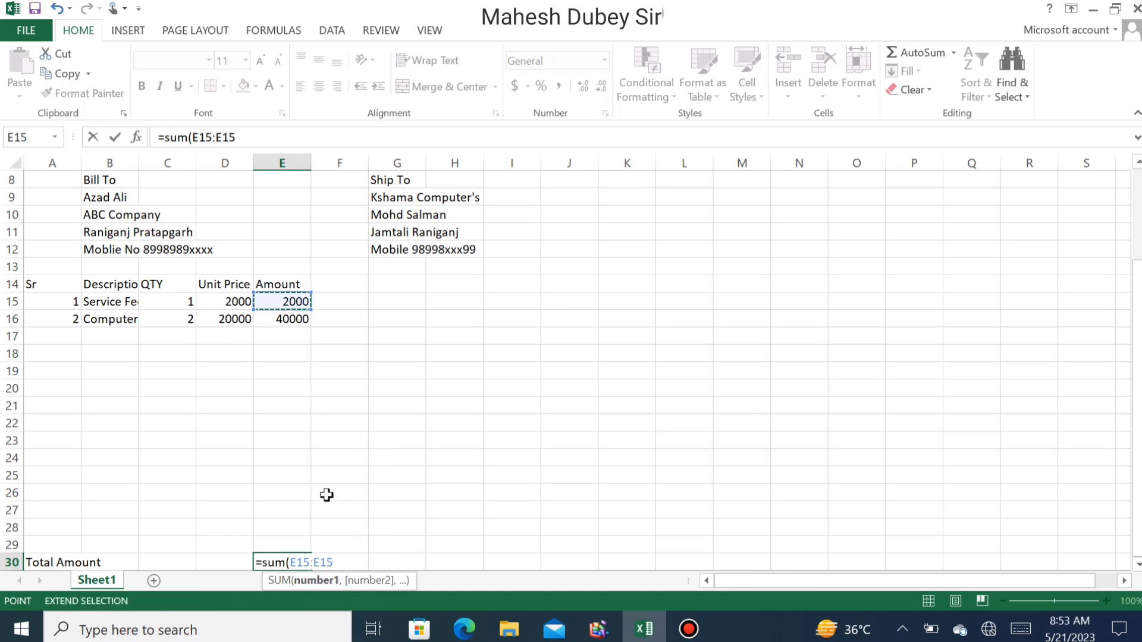
pyautogui.press('BackSpace')
pyautogui.press('BackSpace')
pyautogui.press('BackSpace')
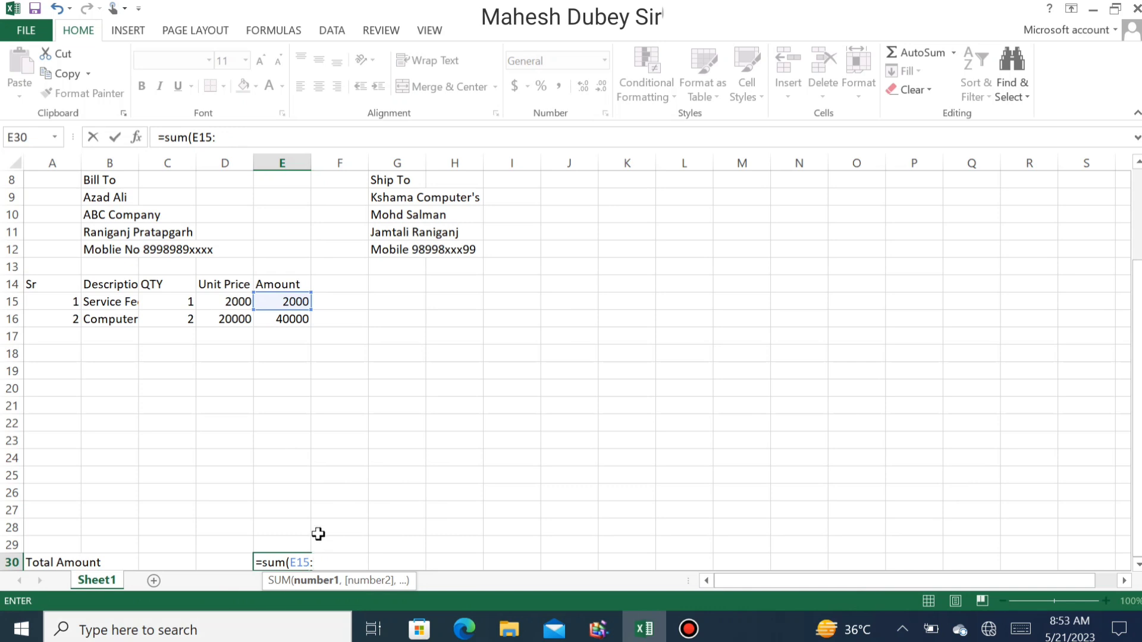
pyautogui.click(298, 546)
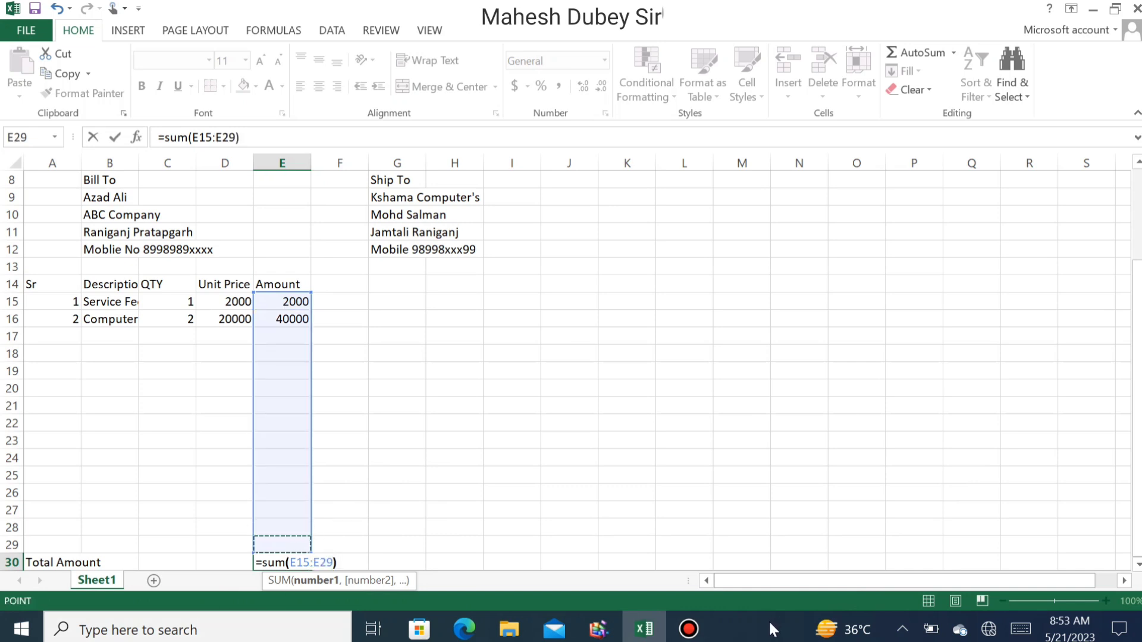
pyautogui.press('Return')
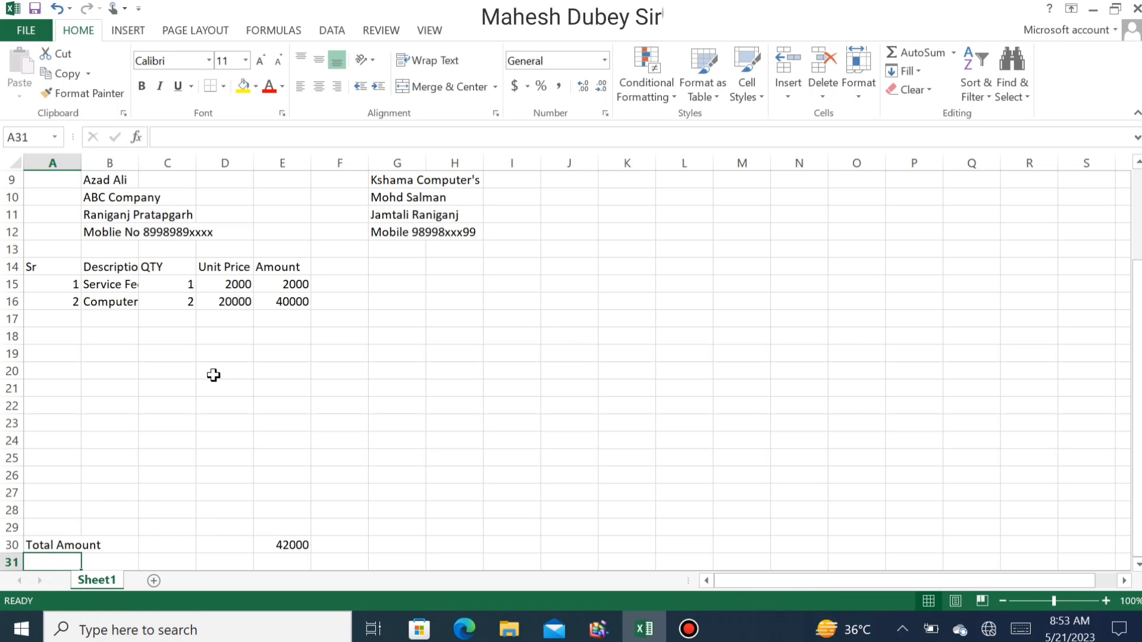
# - Copy the E30 SUM formula left into C30 and D30, showing totals 3 and 22000
pyautogui.click(279, 542)
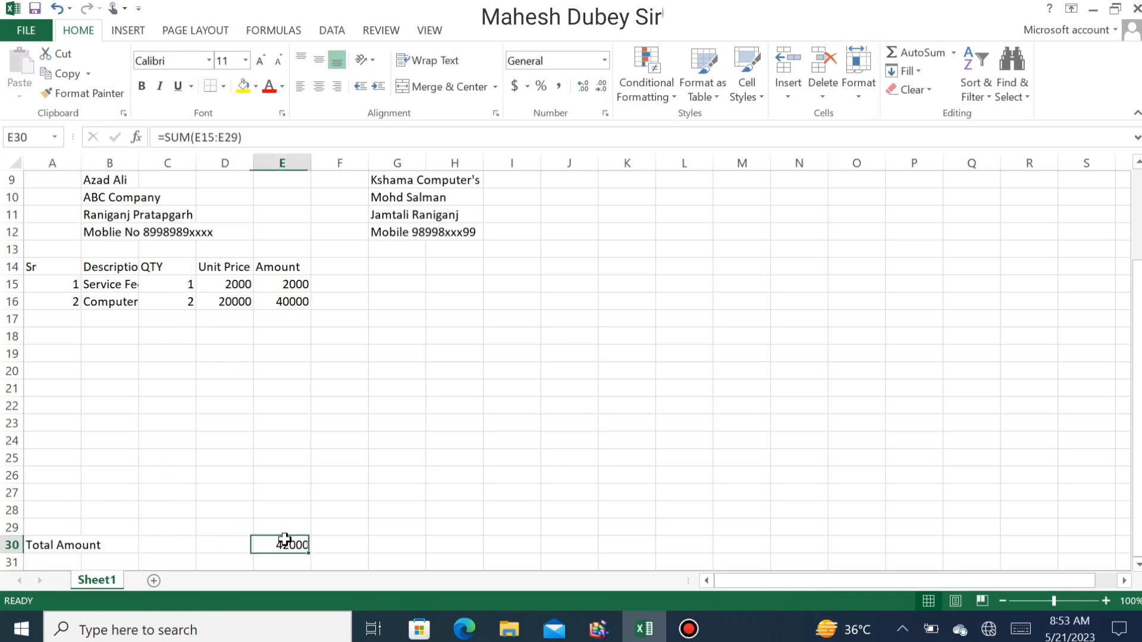
pyautogui.moveTo(314, 551); pyautogui.dragTo(163, 553)
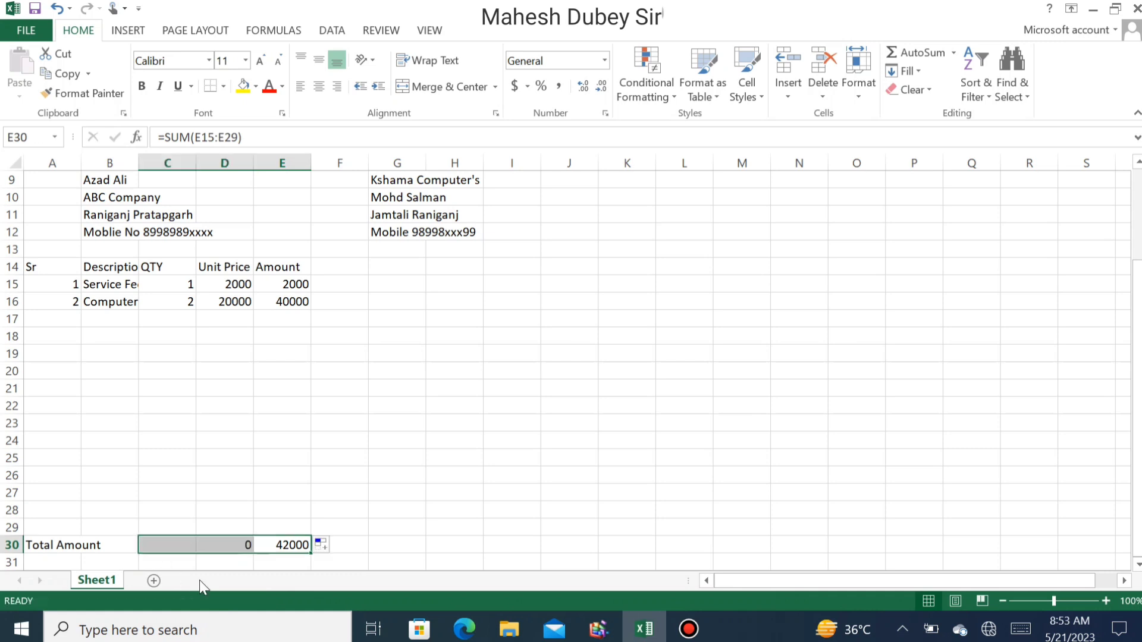
pyautogui.click(186, 547)
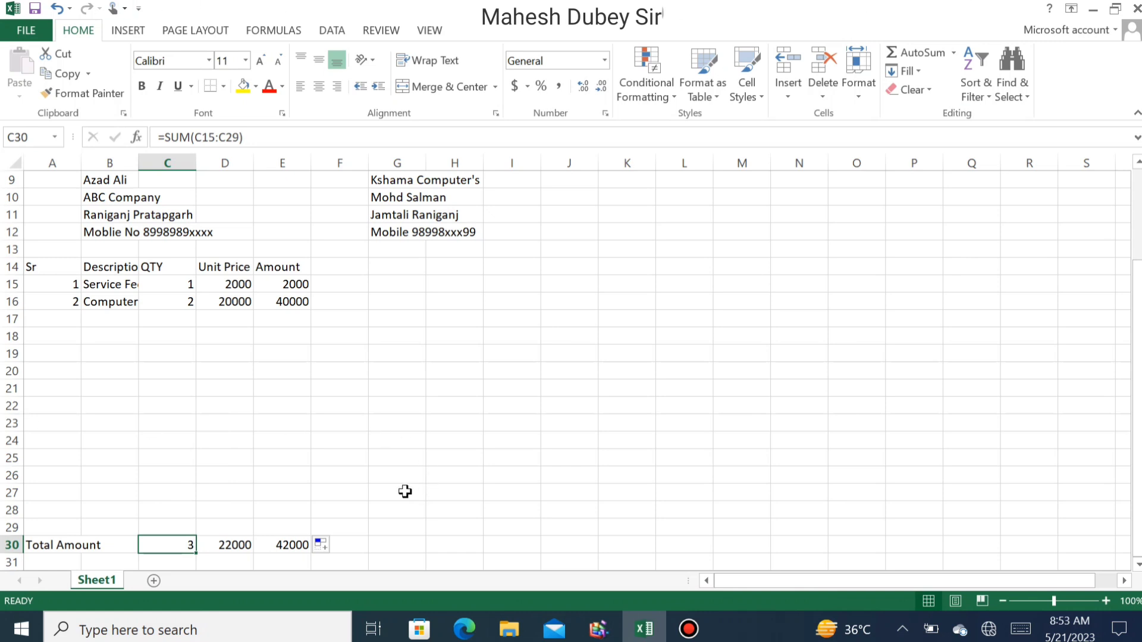
pyautogui.scroll(-5, 286, 466)
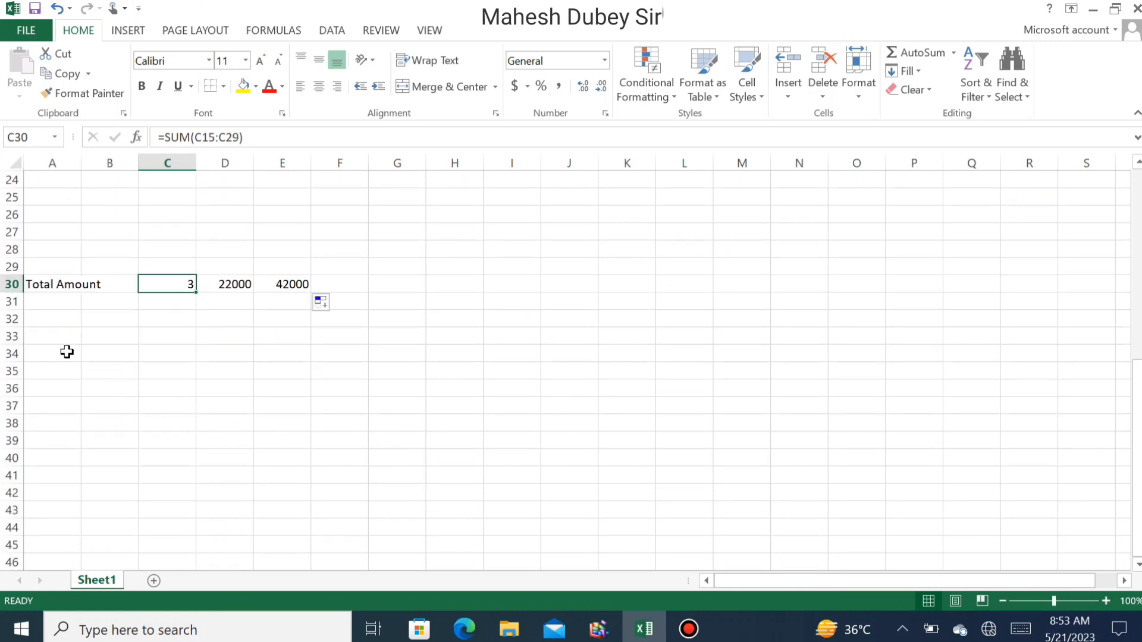
pyautogui.click(66, 351)
pyautogui.click(66, 335)
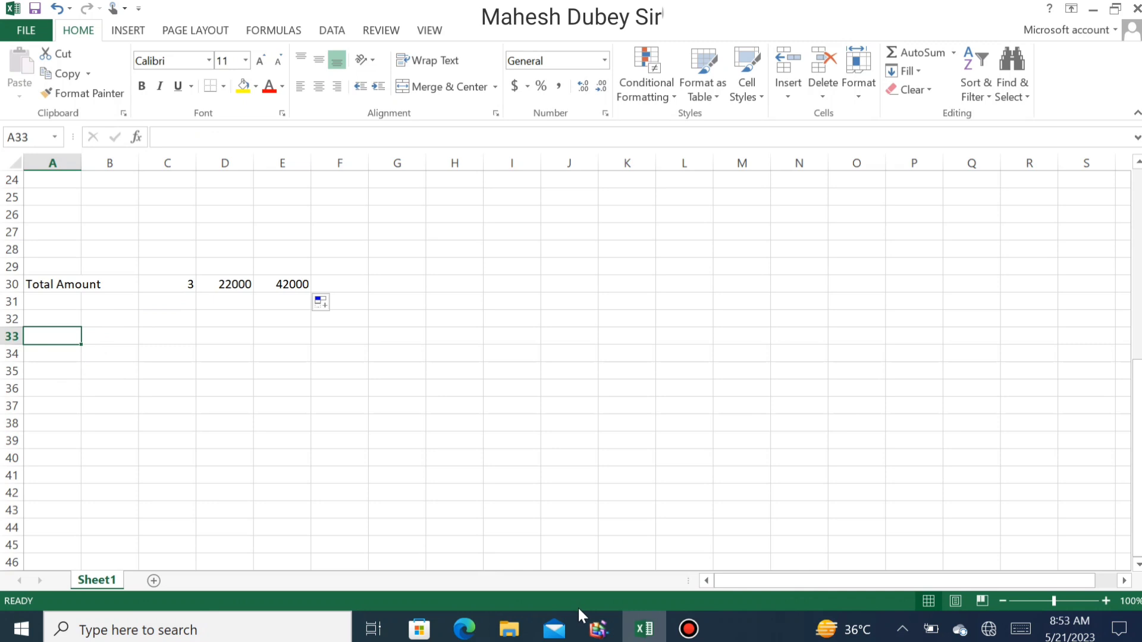
# - Type 'Thanks for Comming' in A33, then discard a half-written note below it
pyautogui.write('Thanks ')
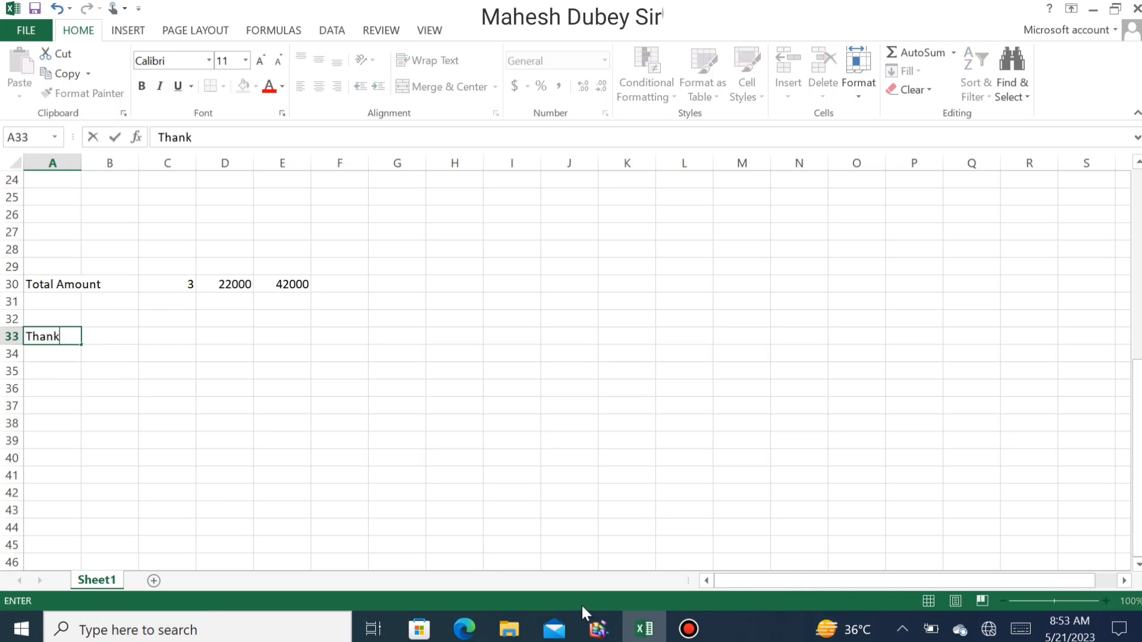
pyautogui.write('for Comming')
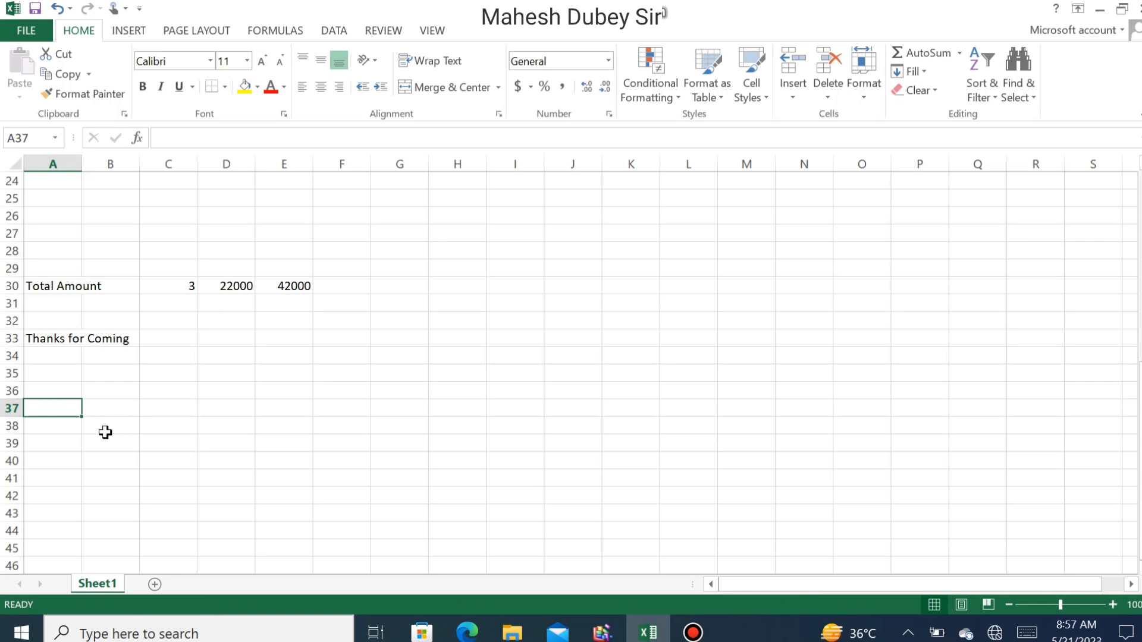
pyautogui.press('Up')
pyautogui.press('Up')
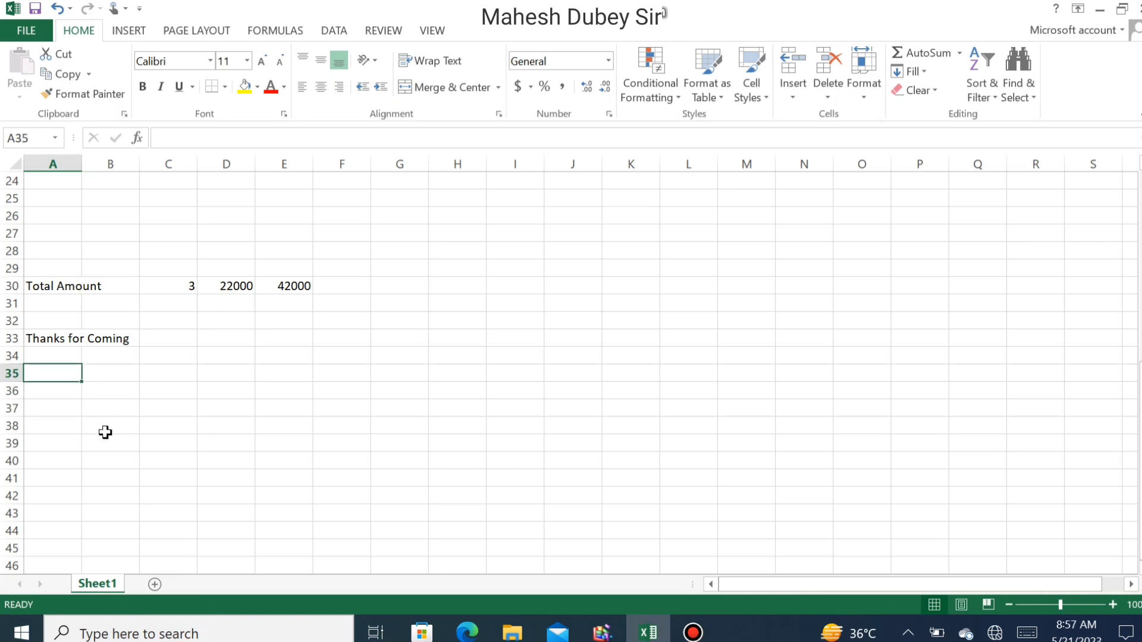
pyautogui.write('Note')
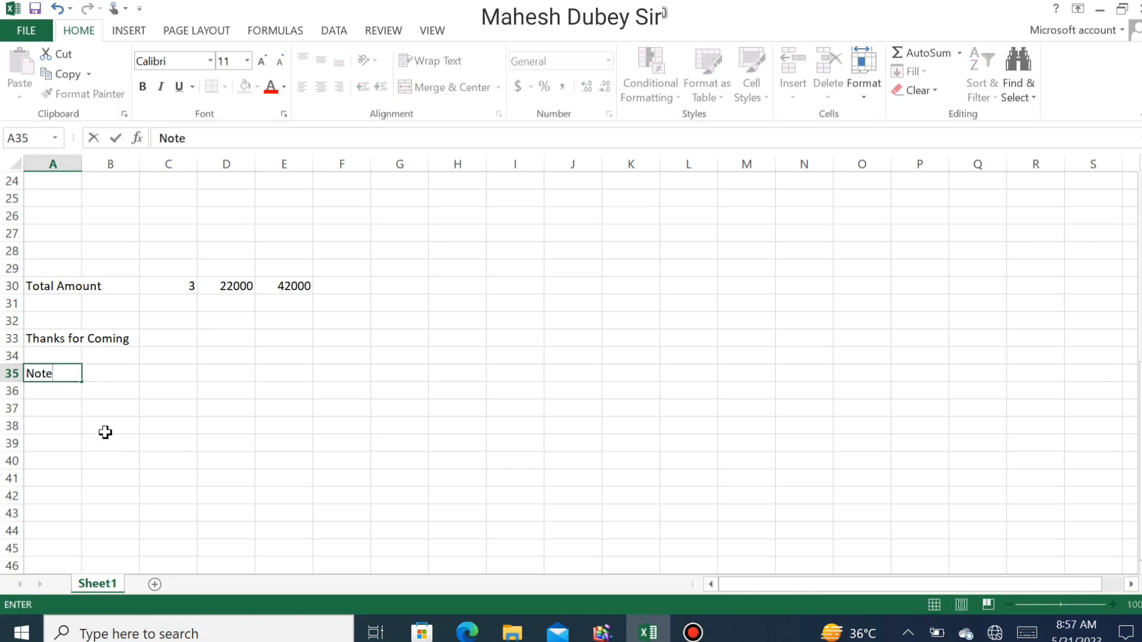
pyautogui.write('-')
pyautogui.write('1- this biss')
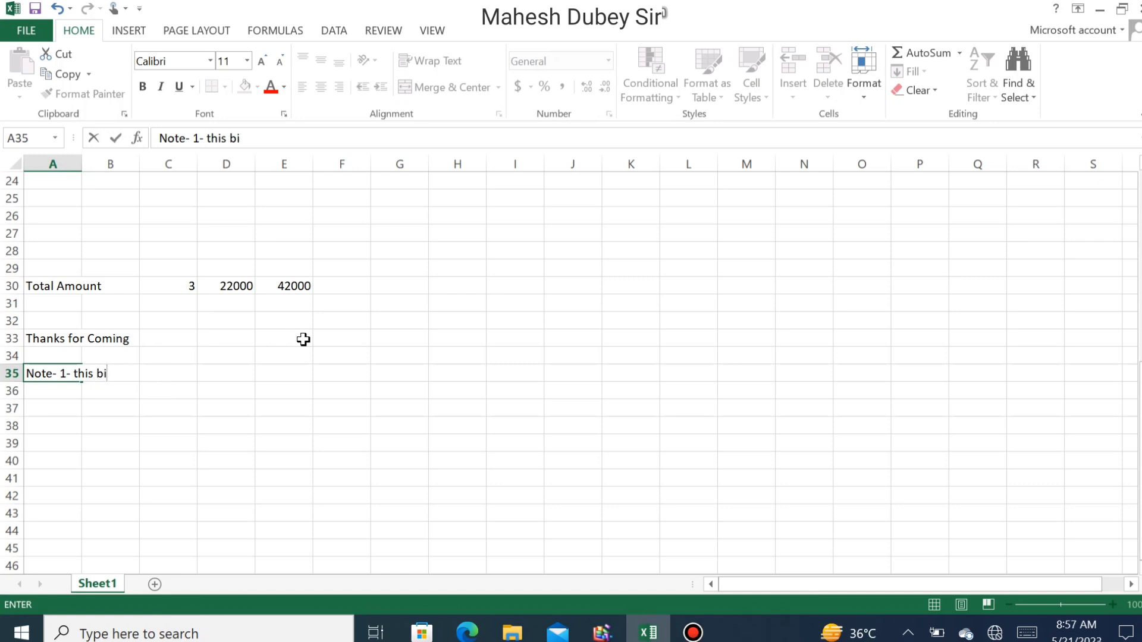
pyautogui.press('BackSpace')
pyautogui.press('BackSpace')
pyautogui.press('BackSpace')
pyautogui.write('ll i')
pyautogui.press('BackSpace')
pyautogui.press('BackSpace')
pyautogui.press('BackSpace')
pyautogui.press('BackSpace')
pyautogui.press('BackSpace')
pyautogui.press('BackSpace')
pyautogui.press('BackSpace')
pyautogui.press('BackSpace')
pyautogui.press('BackSpace')
pyautogui.press('BackSpace')
pyautogui.press('BackSpace')
pyautogui.press('BackSpace')
pyautogui.press('BackSpace')
pyautogui.press('BackSpace')
pyautogui.press('BackSpace')
pyautogui.press('BackSpace')
pyautogui.press('BackSpace')
pyautogui.press('BackSpace')
pyautogui.press('BackSpace')
pyautogui.press('BackSpace')
pyautogui.press('BackSpace')
pyautogui.press('Escape')
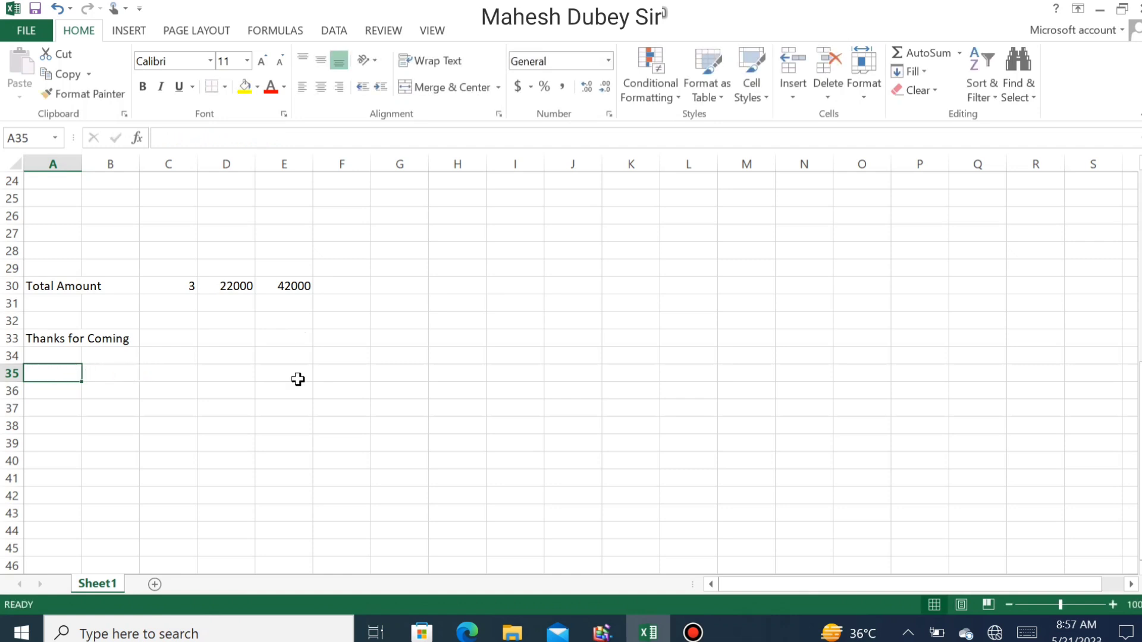
pyautogui.click(261, 405)
# - Move the company address block B1:C5 one column left
pyautogui.scroll(8, 259, 407)
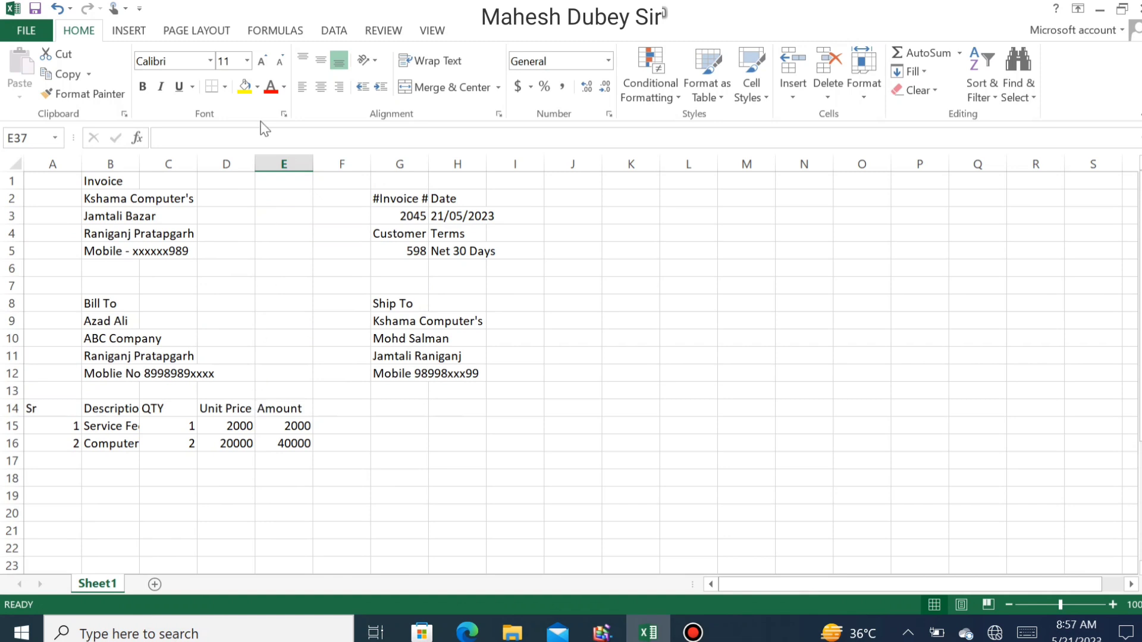
pyautogui.moveTo(99, 179); pyautogui.dragTo(190, 256)
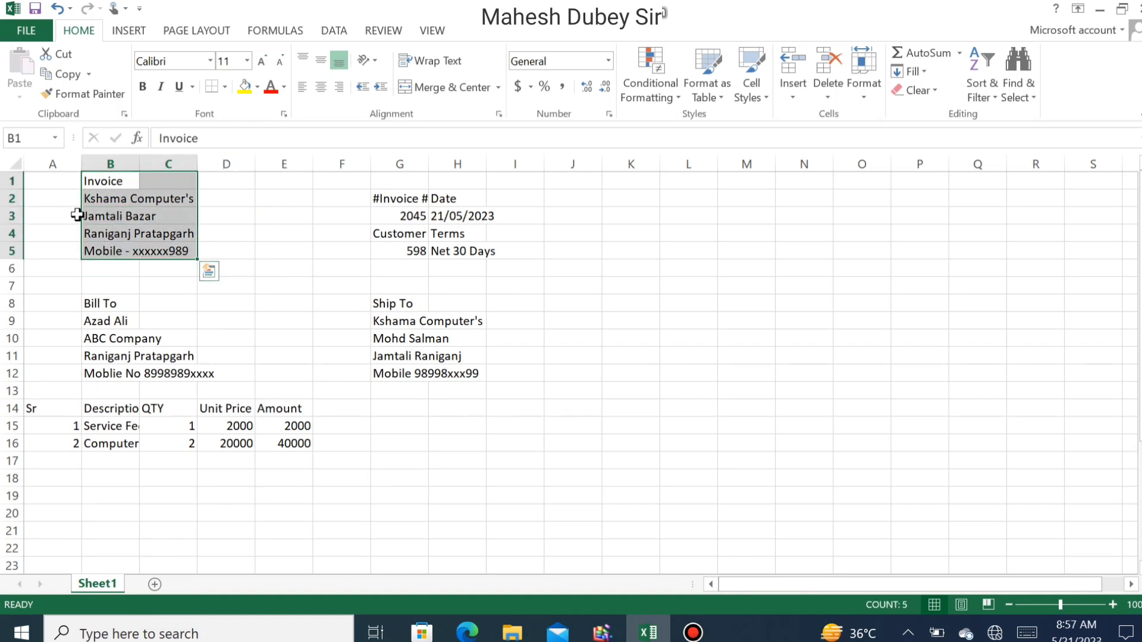
pyautogui.moveTo(85, 217); pyautogui.dragTo(57, 213)
# - Narrow column A for serial numbers and widen column C for item details
pyautogui.click(416, 211)
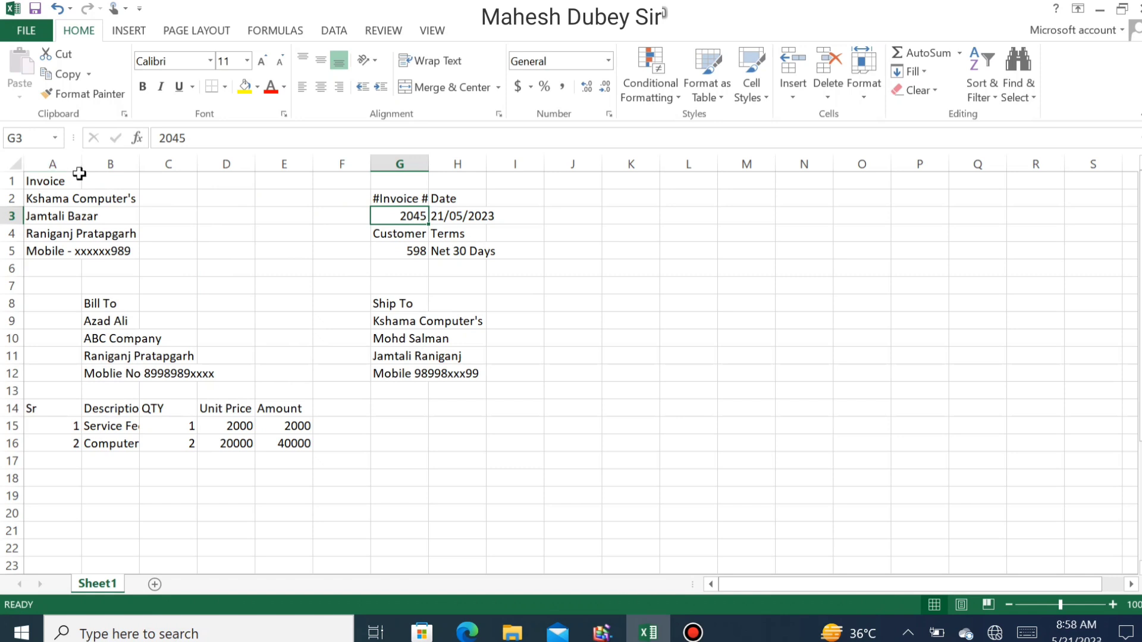
pyautogui.moveTo(83, 164); pyautogui.dragTo(210, 188)
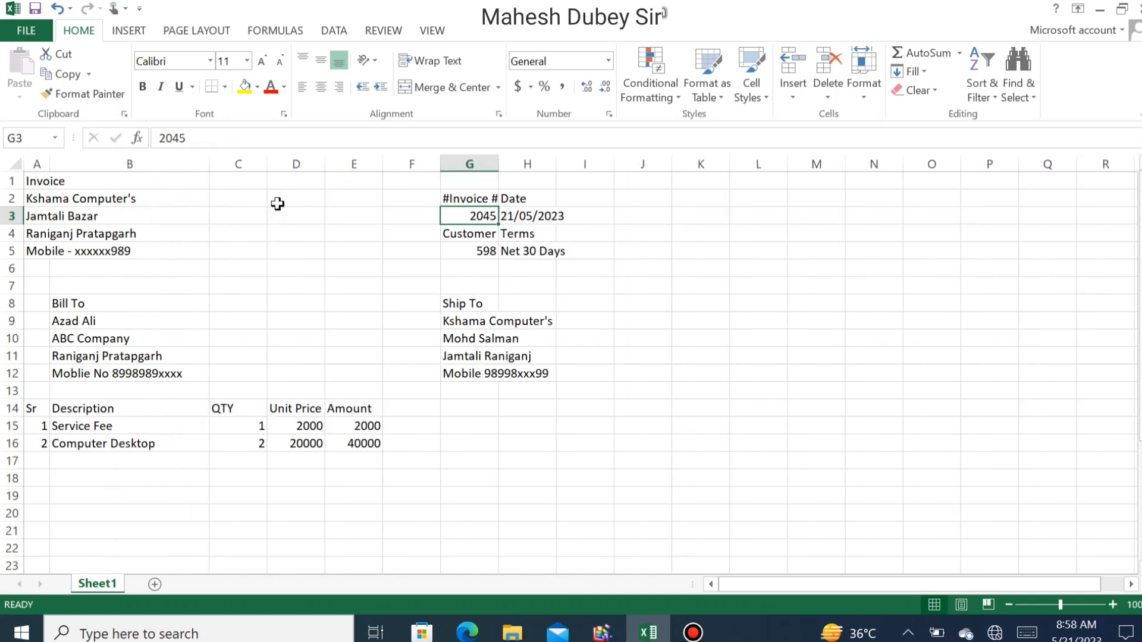
pyautogui.moveTo(271, 166); pyautogui.dragTo(476, 168)
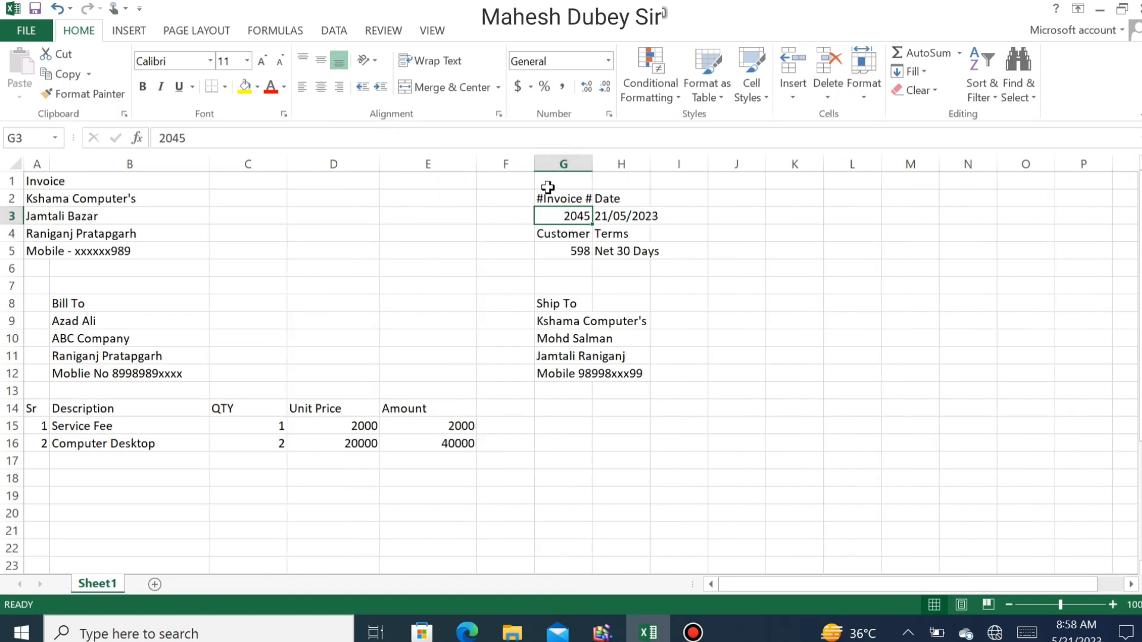
# - Move the invoice details and Ship To block left and up into D1:E11
pyautogui.moveTo(560, 198); pyautogui.dragTo(596, 369)
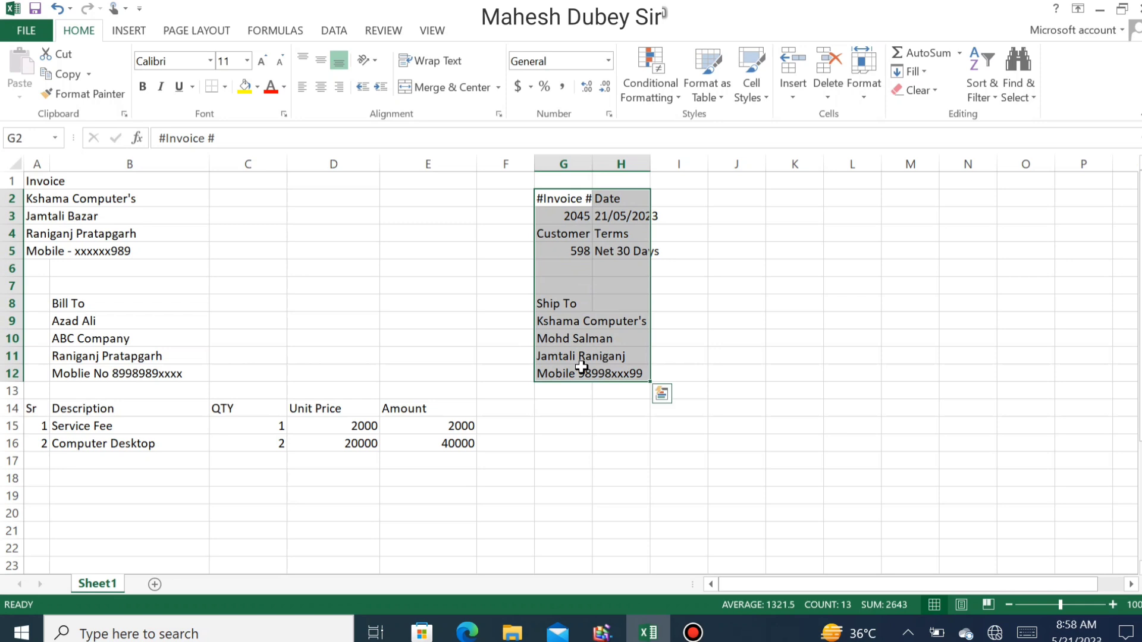
pyautogui.moveTo(533, 280); pyautogui.dragTo(386, 268)
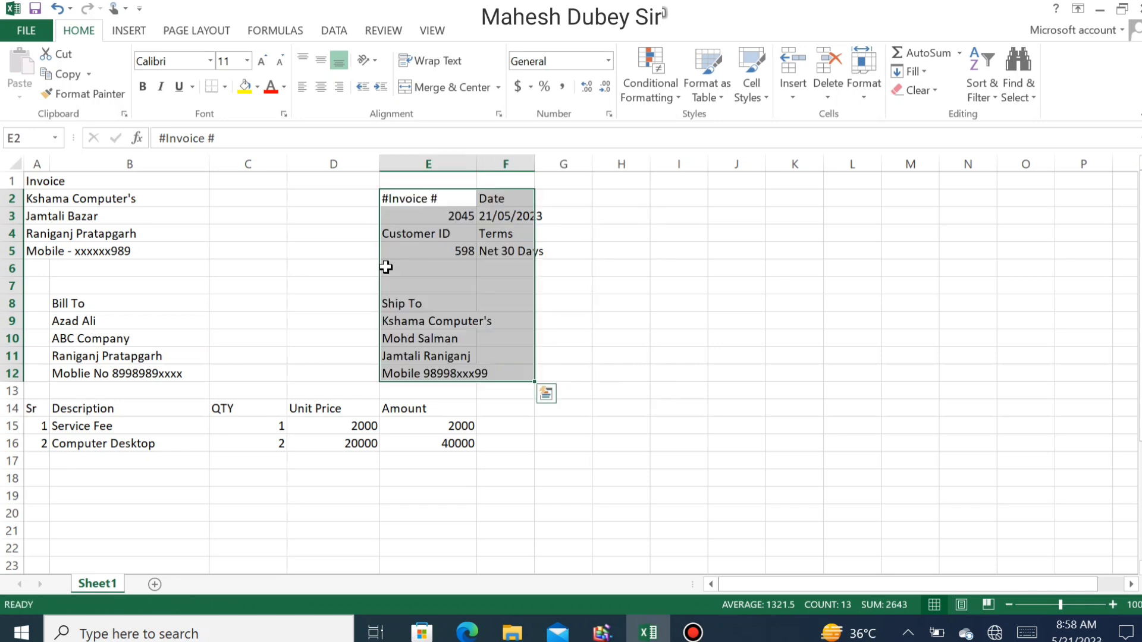
pyautogui.click(420, 189)
pyautogui.moveTo(411, 191); pyautogui.dragTo(357, 198)
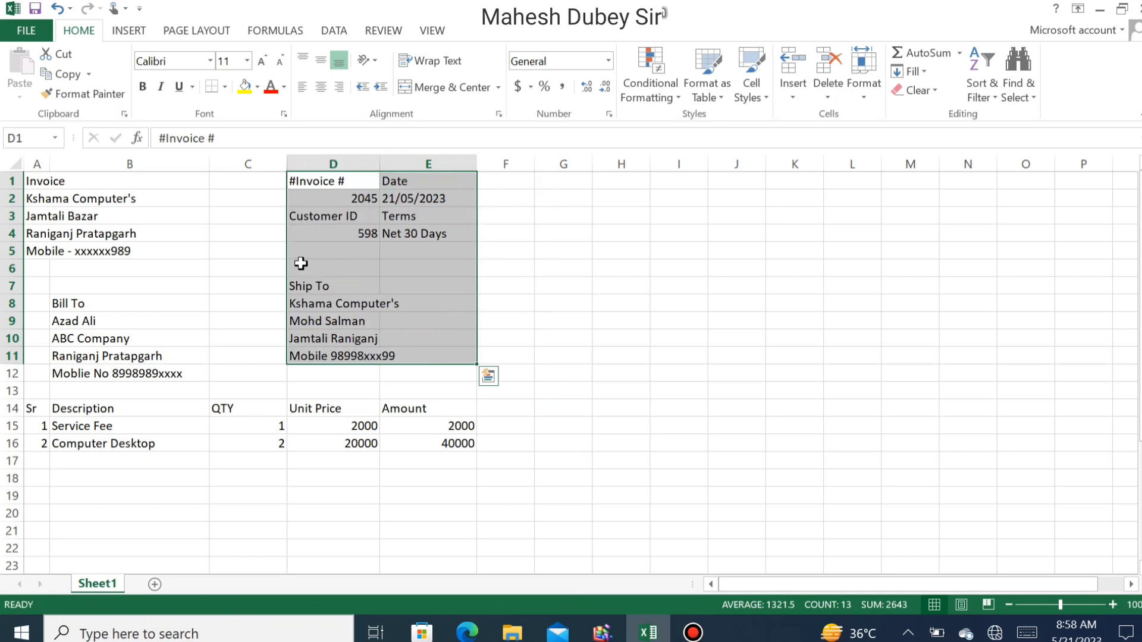
pyautogui.click(250, 248)
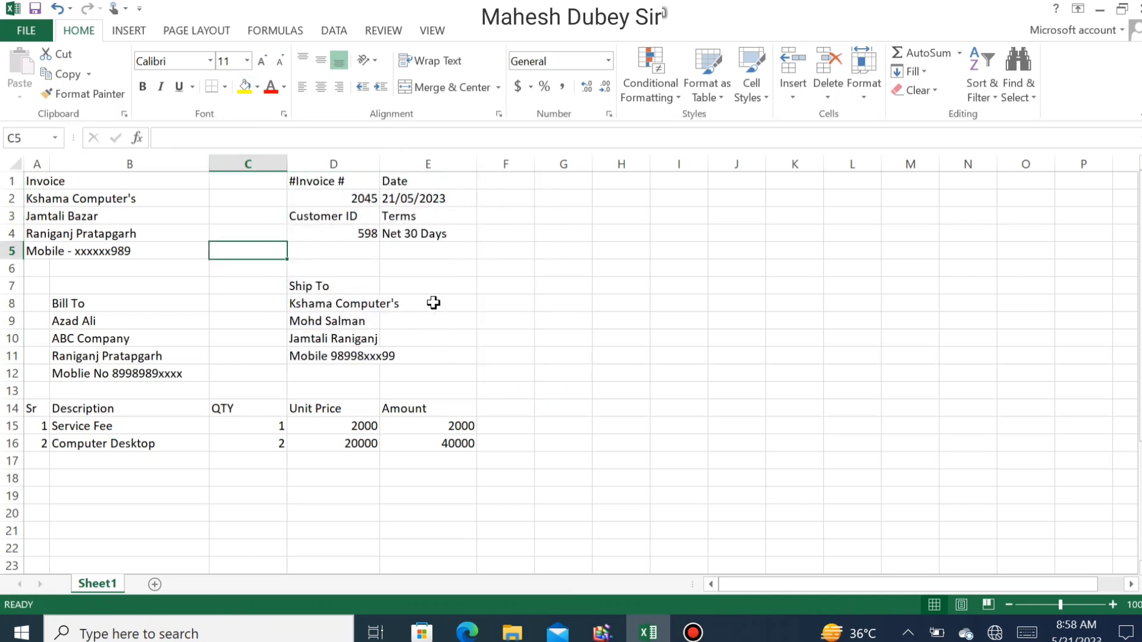
# - Give D1:E4 all borders and centre its text horizontally and vertically
pyautogui.moveTo(299, 185); pyautogui.dragTo(433, 236)
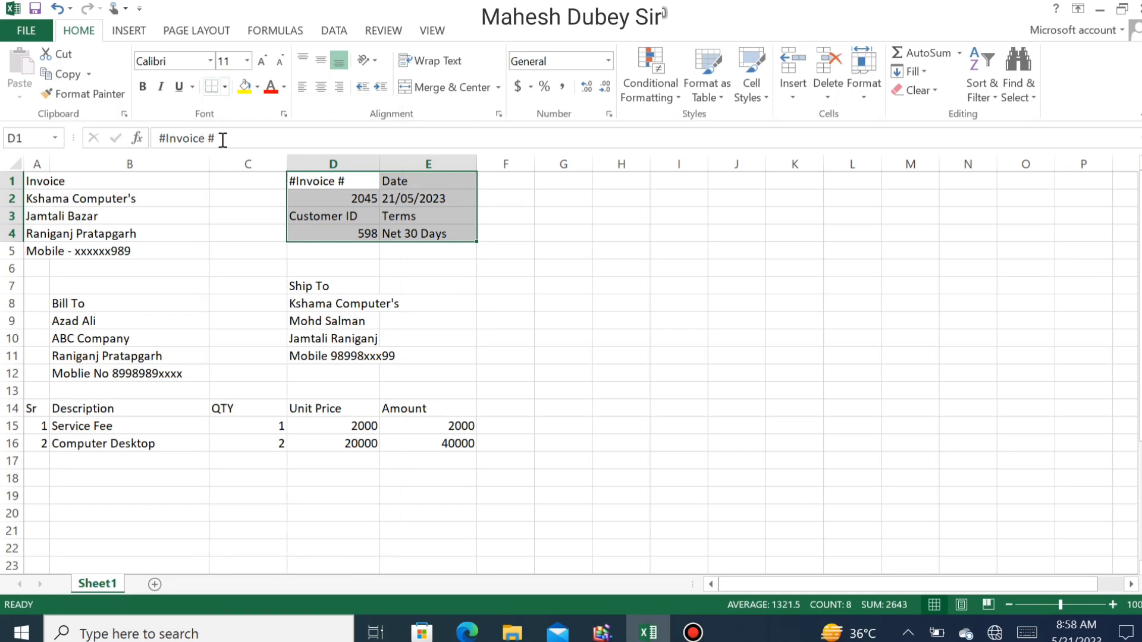
pyautogui.click(224, 88)
pyautogui.click(247, 241)
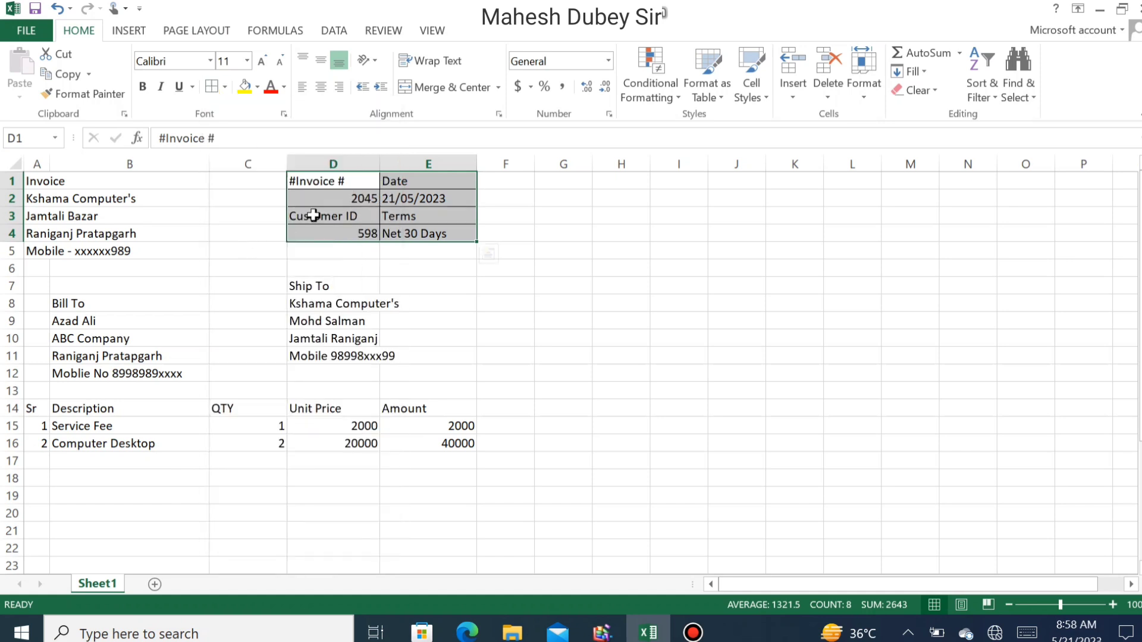
pyautogui.click(320, 88)
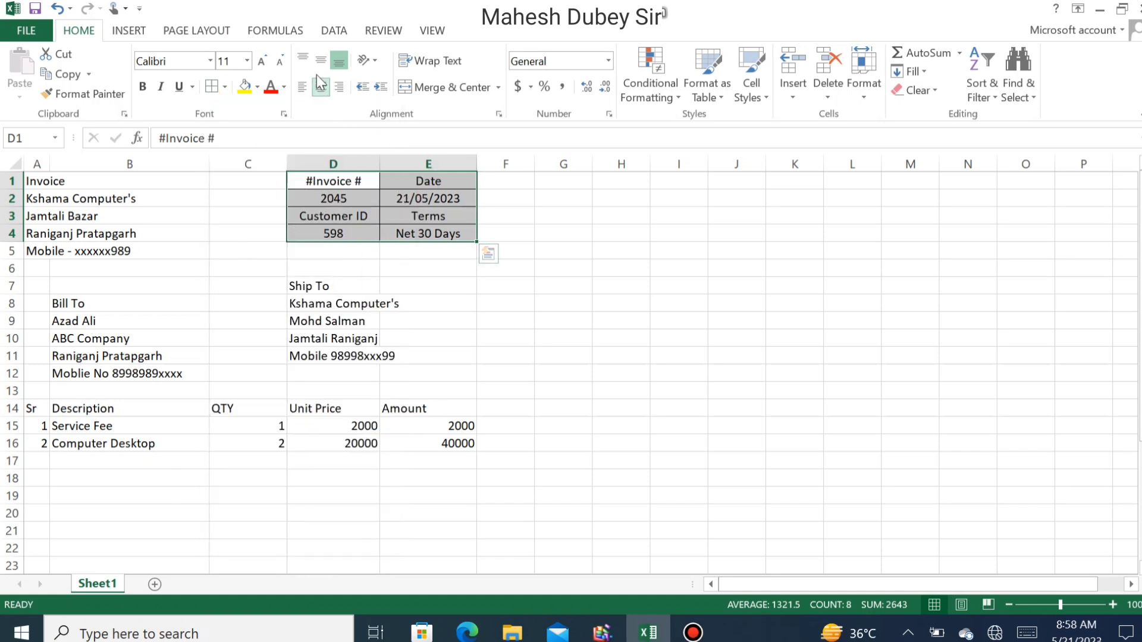
pyautogui.click(320, 60)
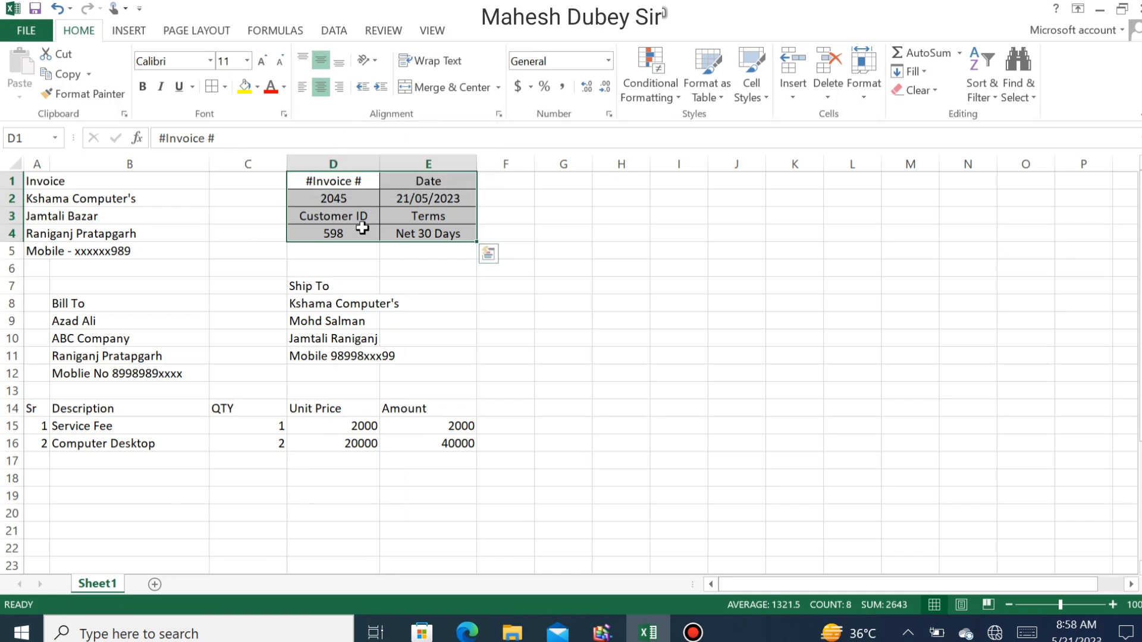
pyautogui.click(357, 232)
# - Make the headings in D1:E1 and D3:E3 bold at size 14
pyautogui.moveTo(316, 178); pyautogui.dragTo(434, 176)
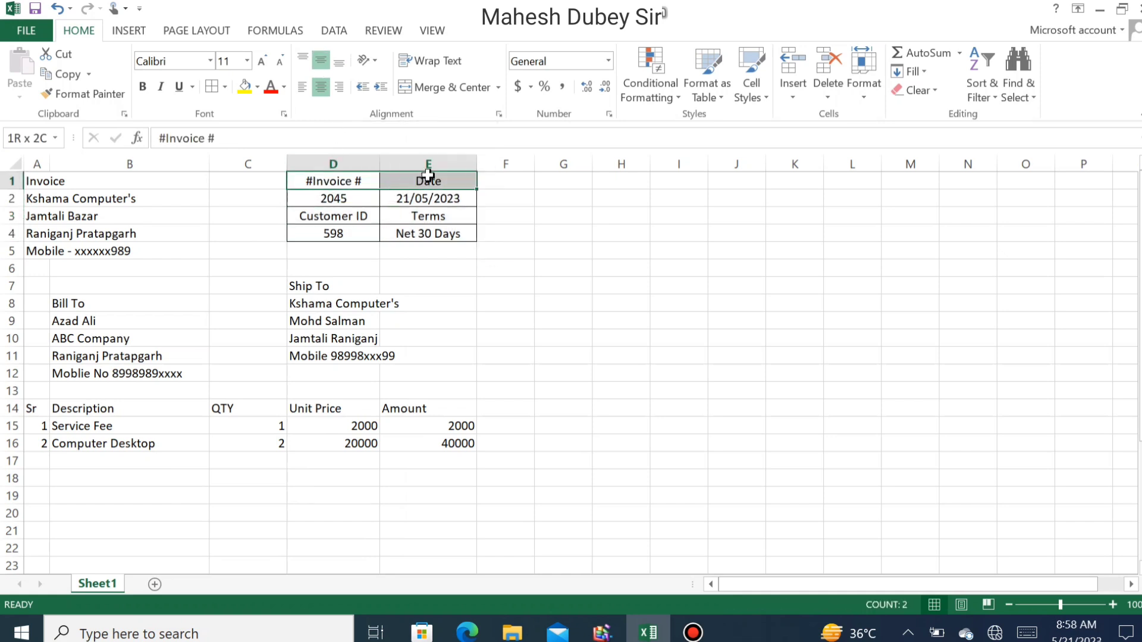
pyautogui.click(143, 87)
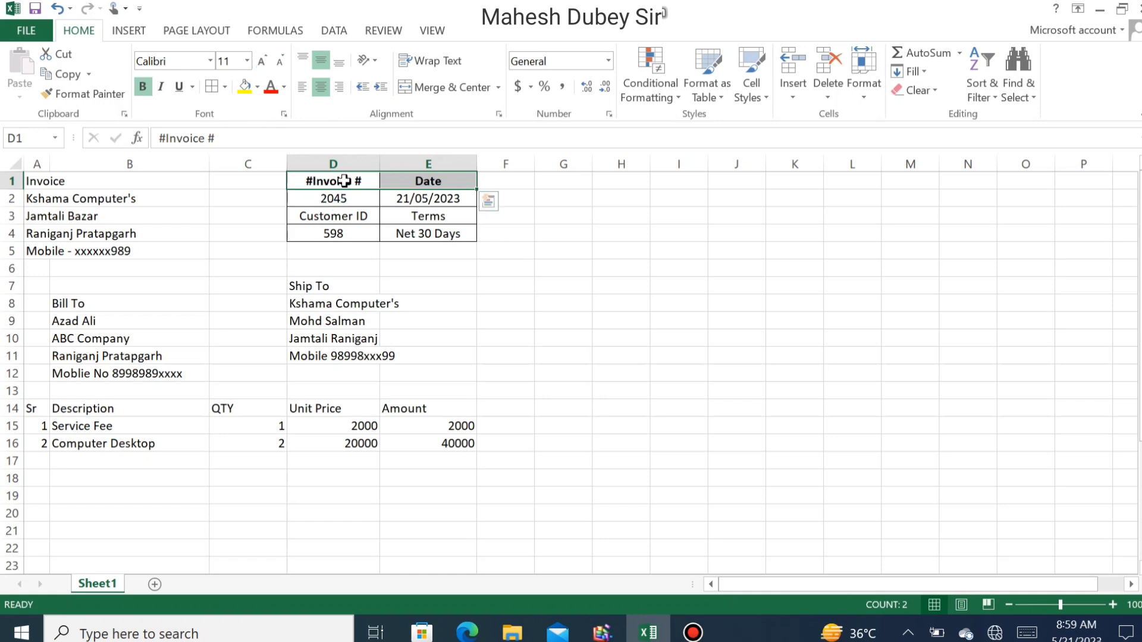
pyautogui.click(262, 61)
pyautogui.click(261, 61)
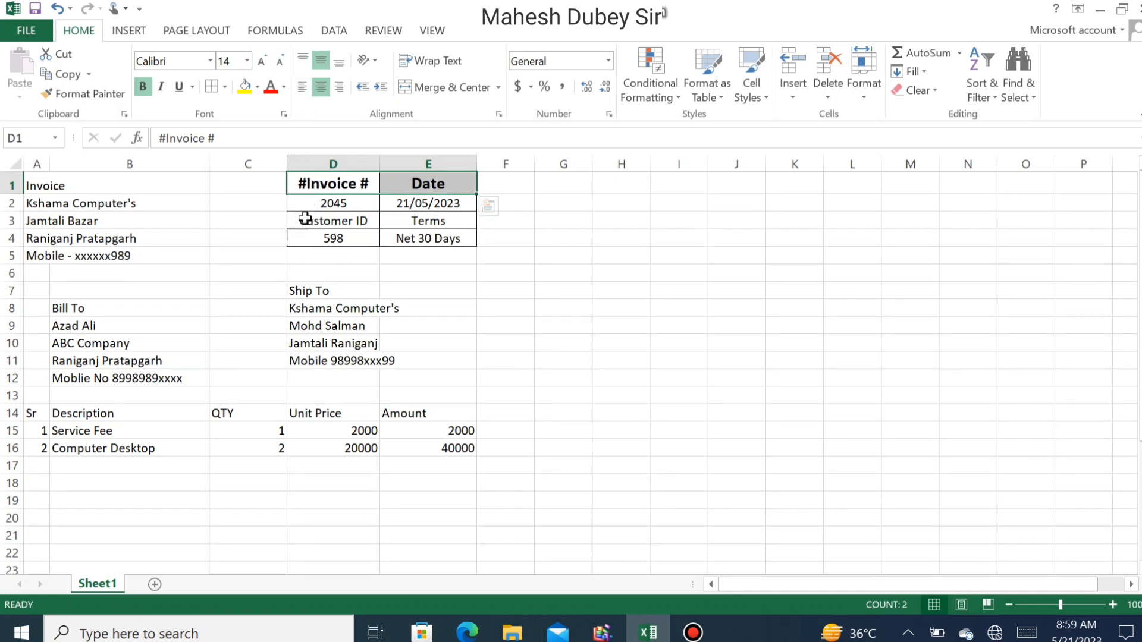
pyautogui.moveTo(319, 221); pyautogui.dragTo(428, 222)
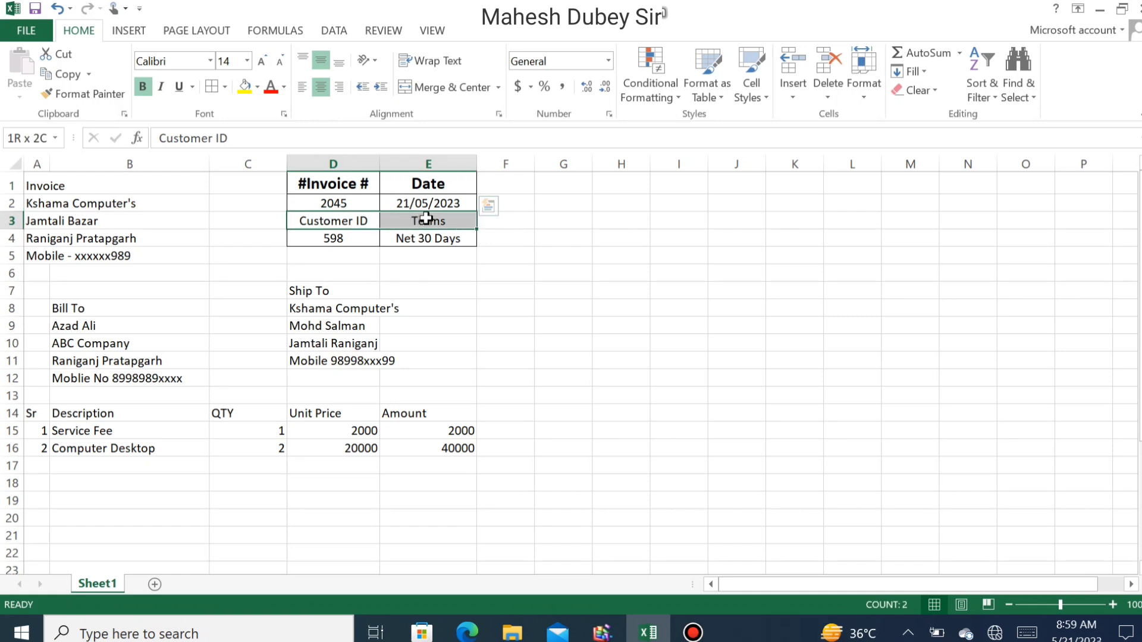
pyautogui.click(146, 87)
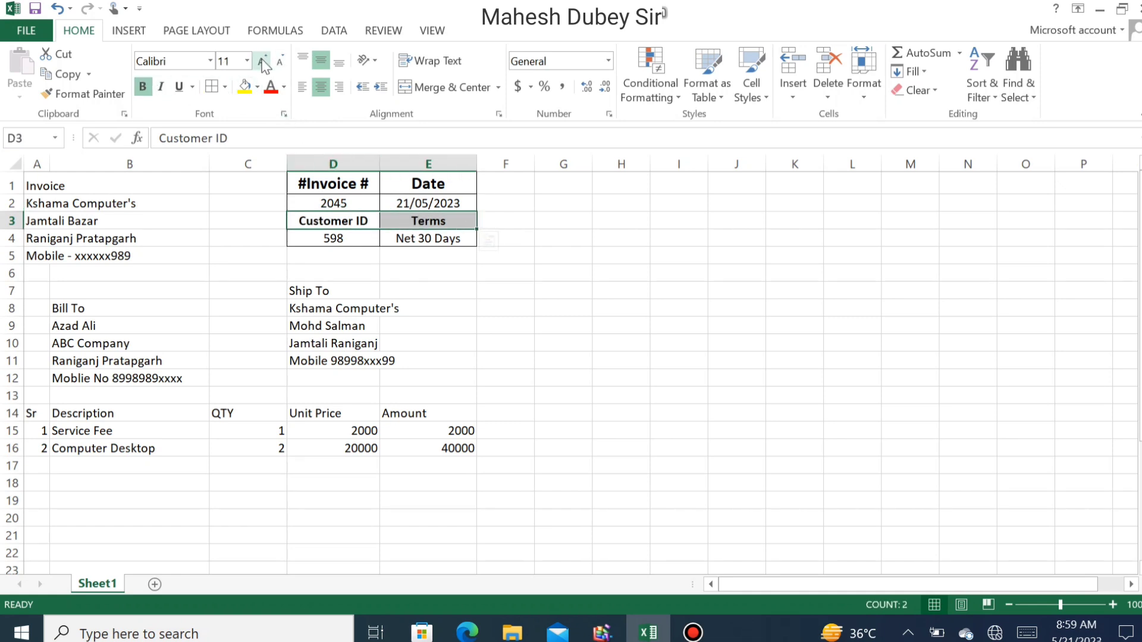
pyautogui.click(261, 60)
pyautogui.click(262, 61)
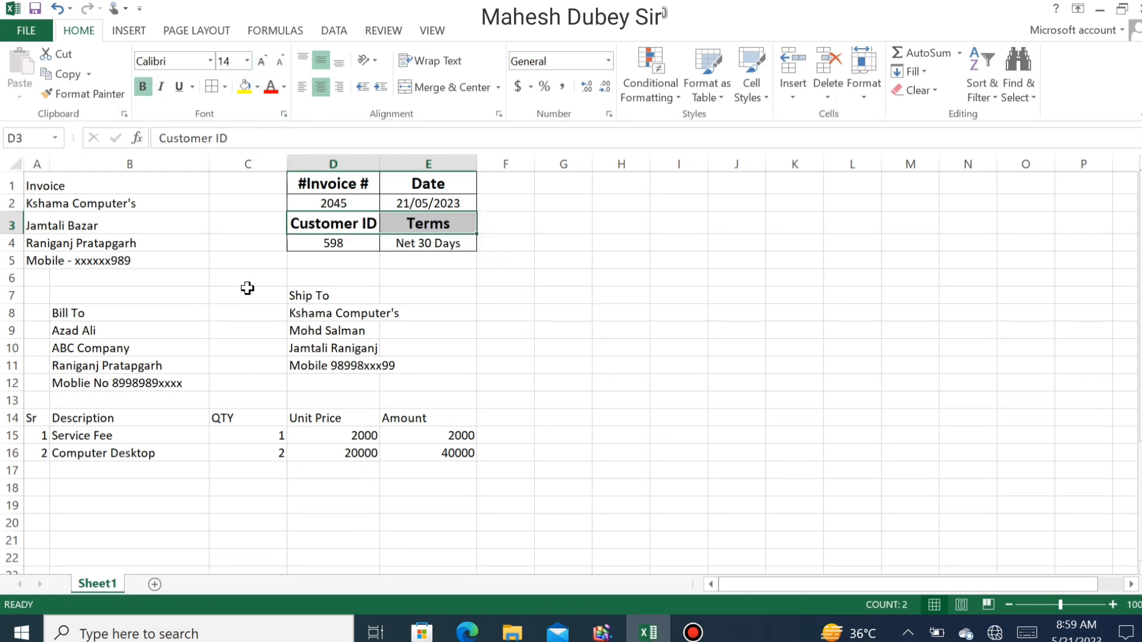
# - Make the Invoice title in A1 bold at size 14
pyautogui.click(52, 187)
pyautogui.click(37, 182)
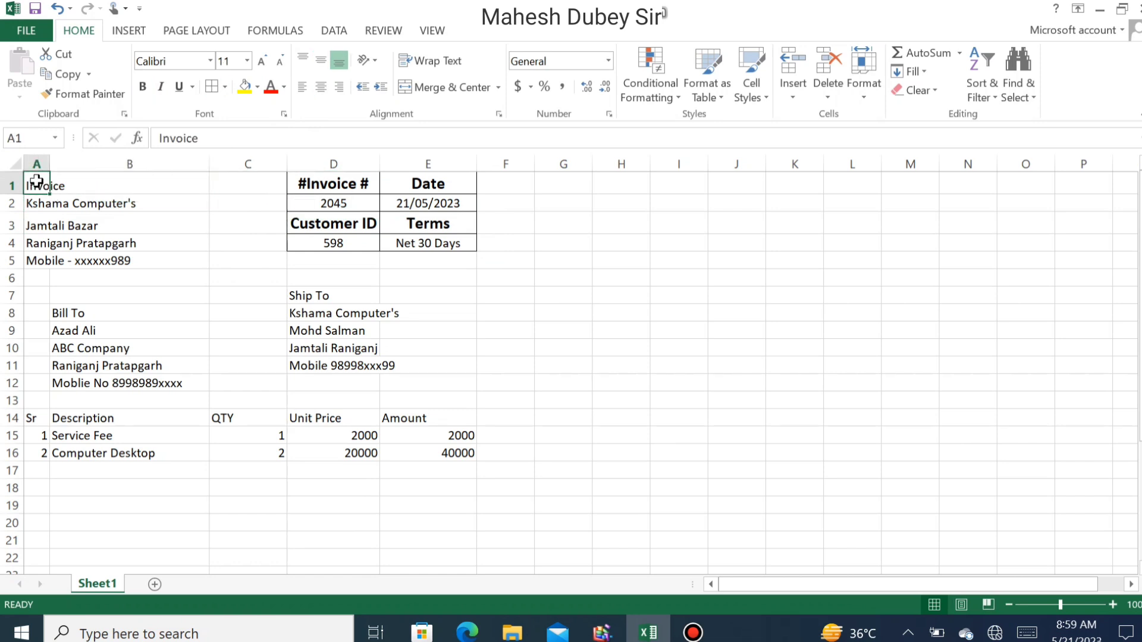
pyautogui.click(262, 61)
pyautogui.click(262, 62)
pyautogui.click(142, 87)
# - Apply all borders to the company address cells A1:B5 and A2:B6
pyautogui.moveTo(37, 174); pyautogui.dragTo(122, 255)
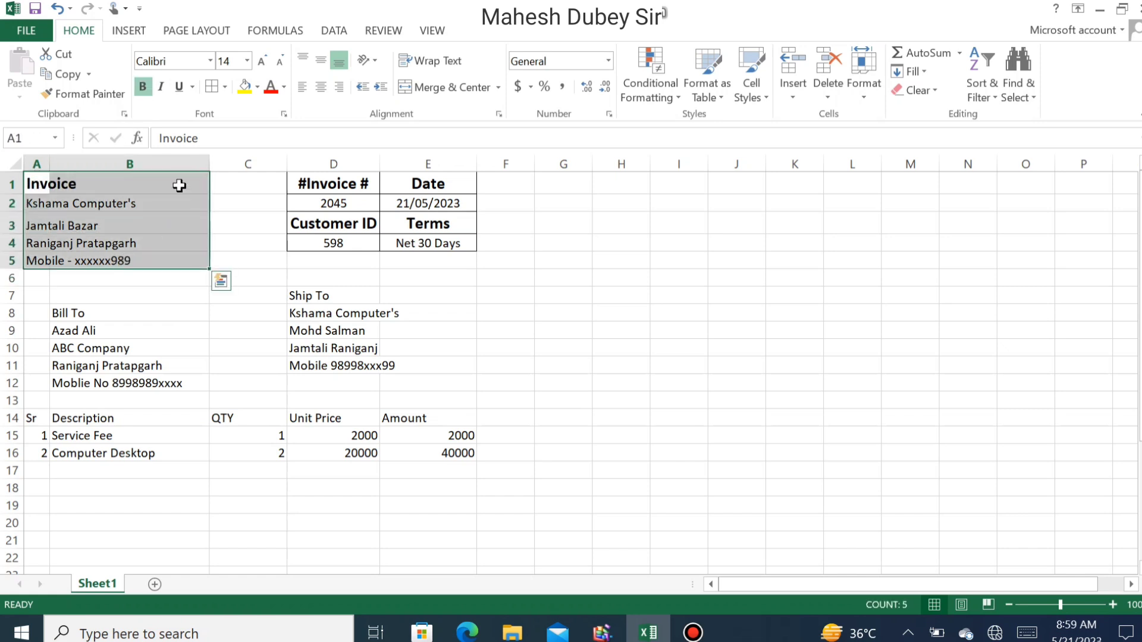
pyautogui.click(214, 87)
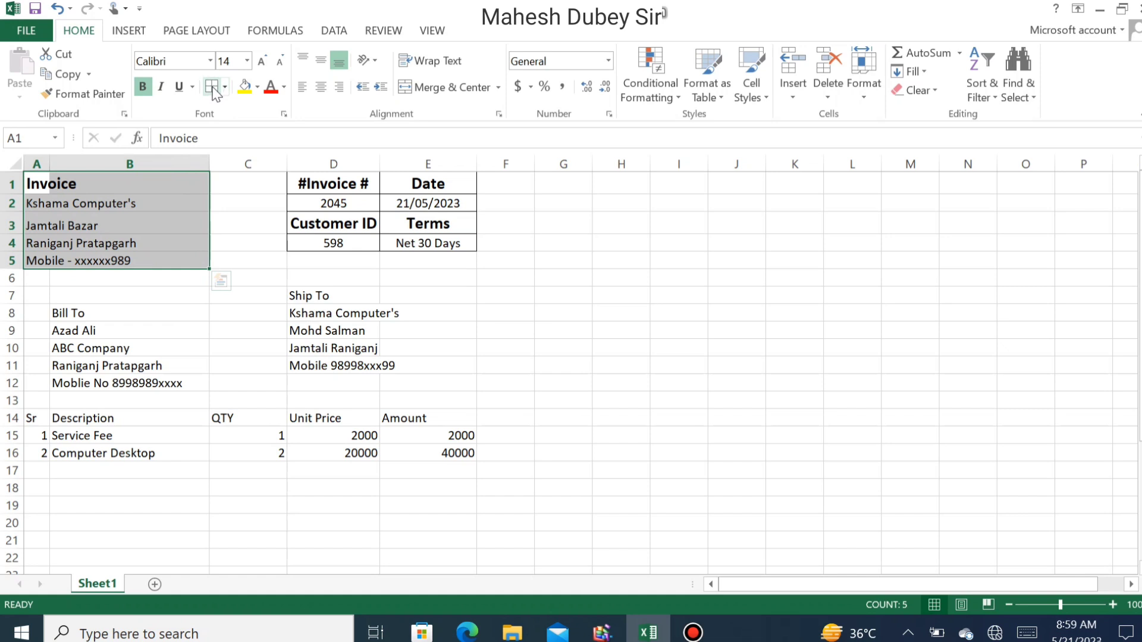
pyautogui.click(166, 242)
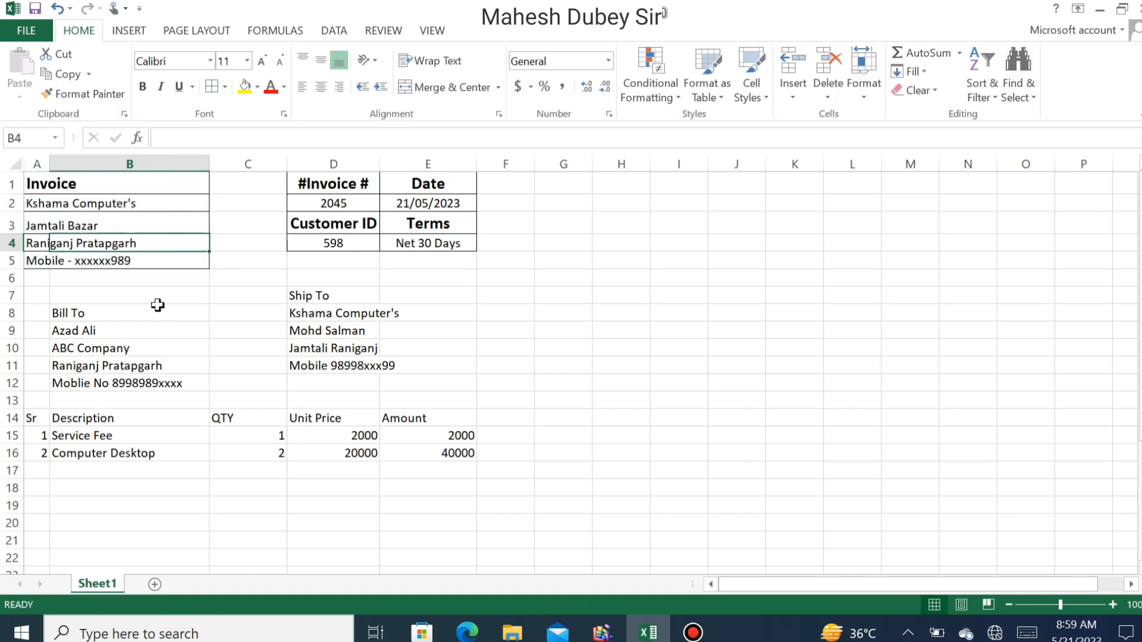
pyautogui.moveTo(99, 201); pyautogui.dragTo(3, 272)
pyautogui.click(225, 87)
pyautogui.click(227, 241)
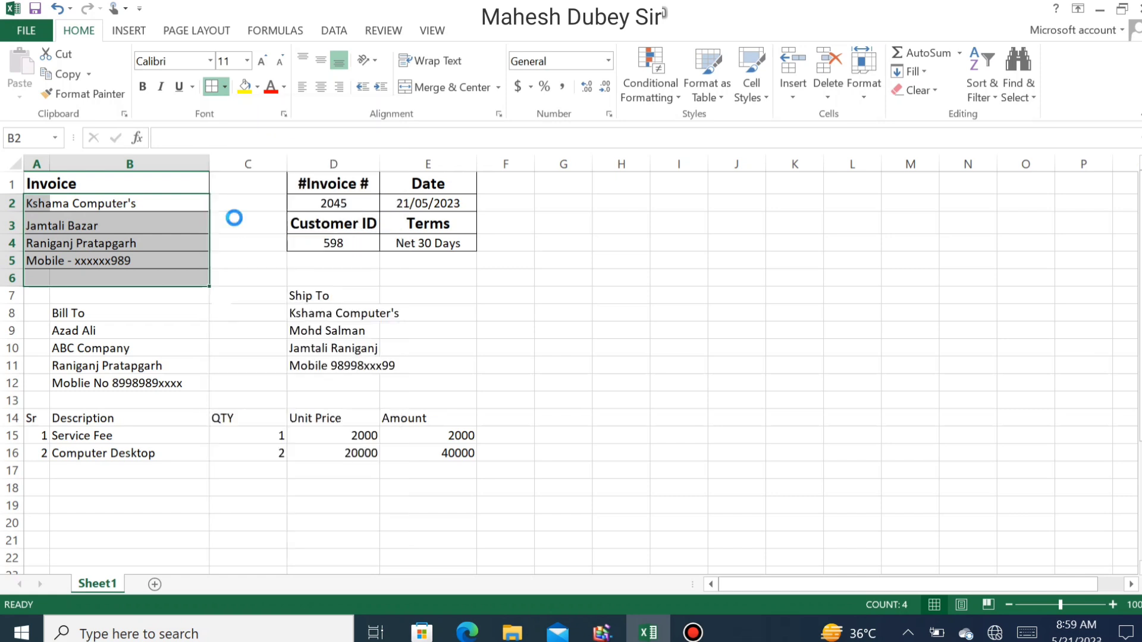
pyautogui.click(89, 242)
# - Replace those borders with outside borders around A1:B1 and the company address block
pyautogui.moveTo(199, 178); pyautogui.dragTo(22, 189)
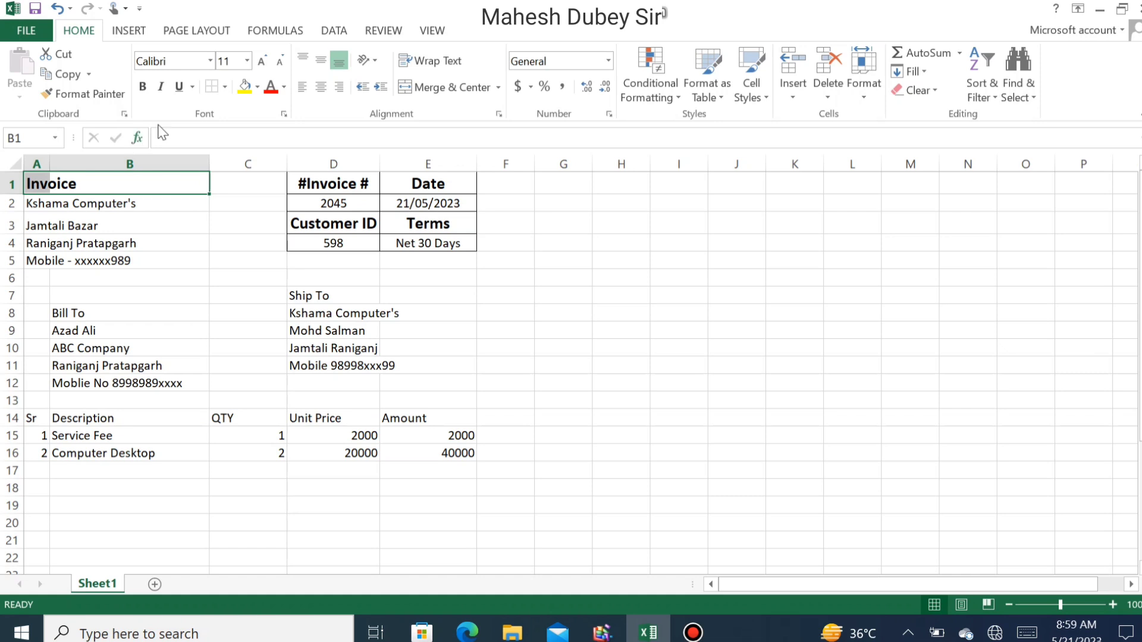
pyautogui.click(224, 87)
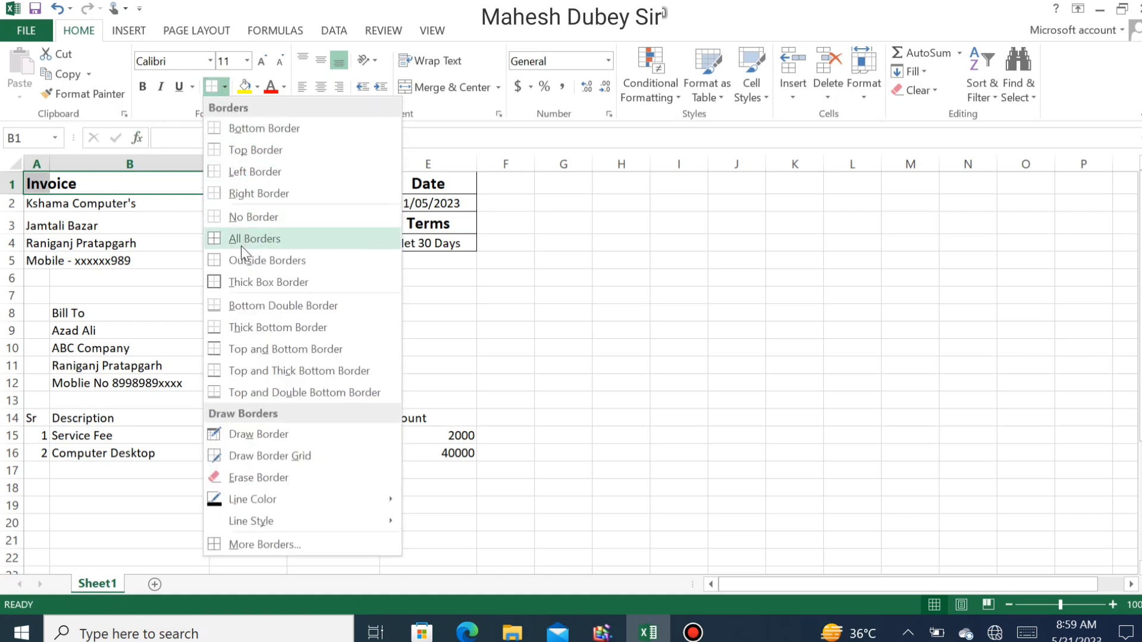
pyautogui.click(242, 216)
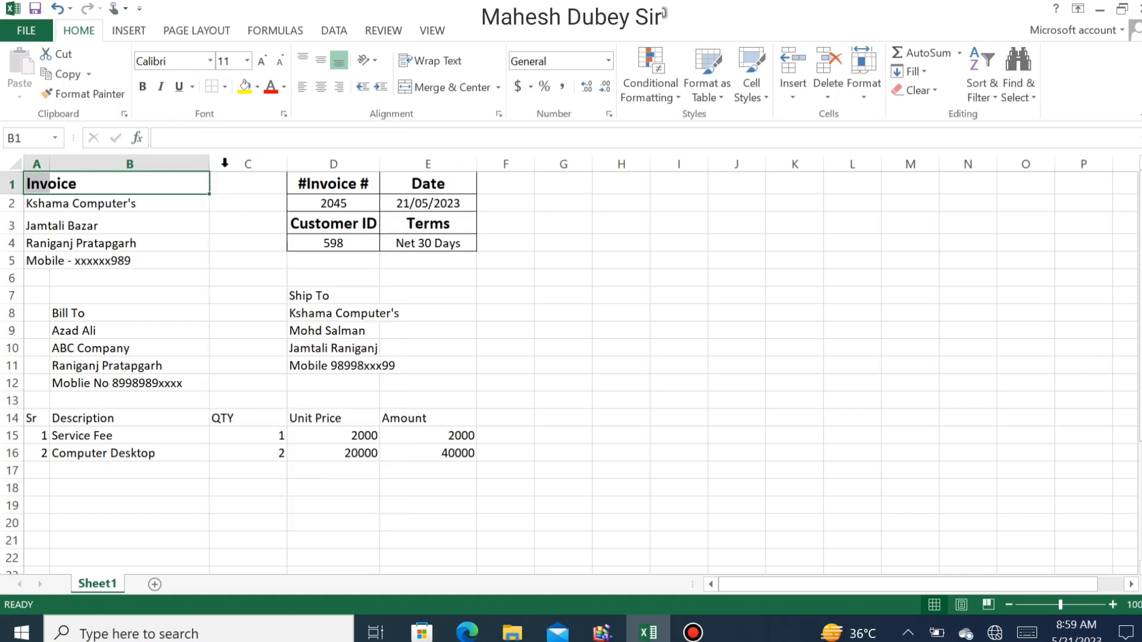
pyautogui.click(225, 87)
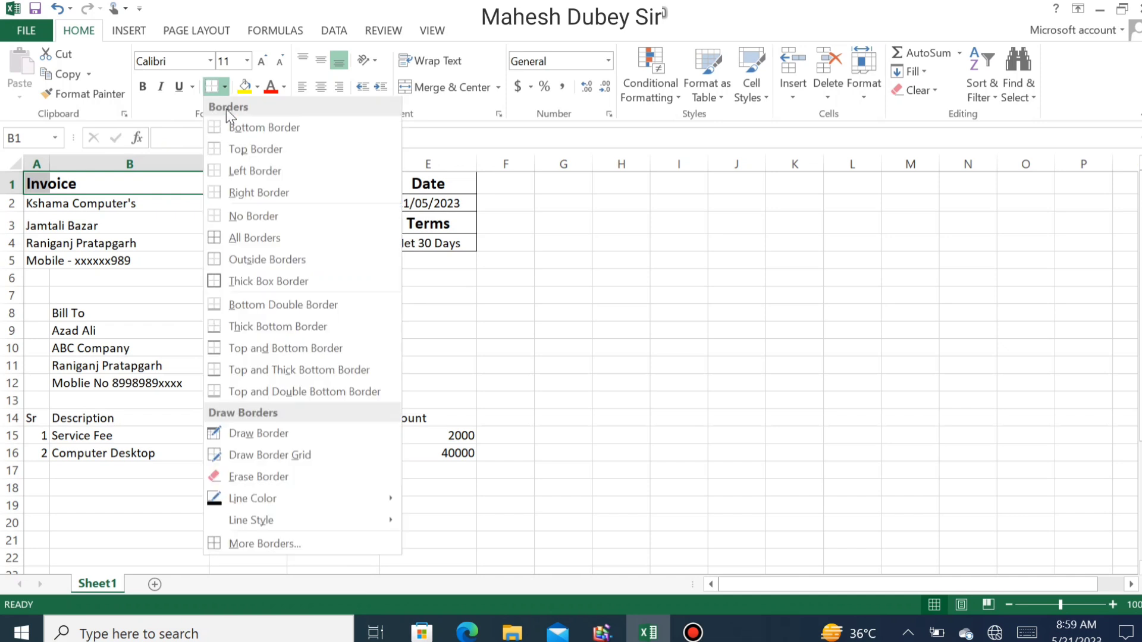
pyautogui.click(265, 262)
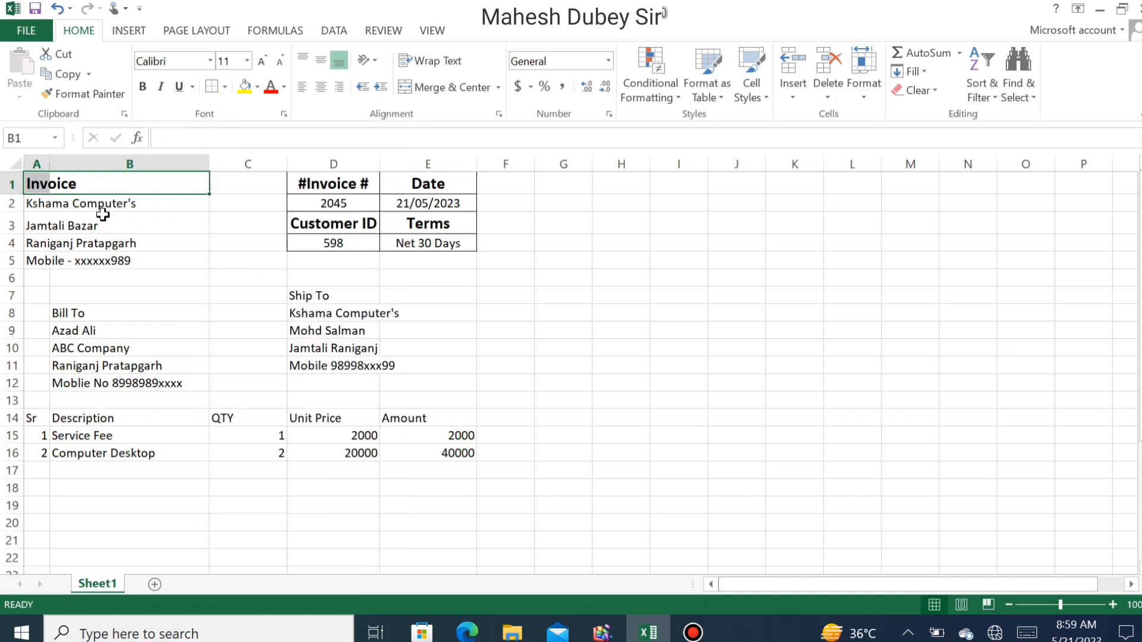
pyautogui.moveTo(42, 187); pyautogui.dragTo(187, 265)
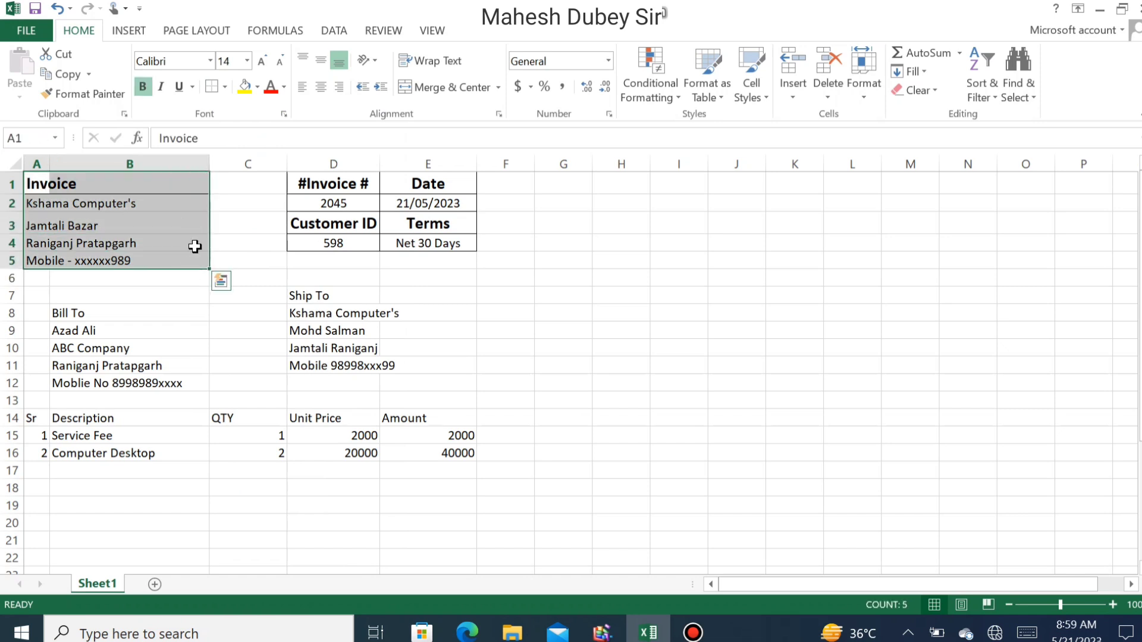
pyautogui.click(225, 88)
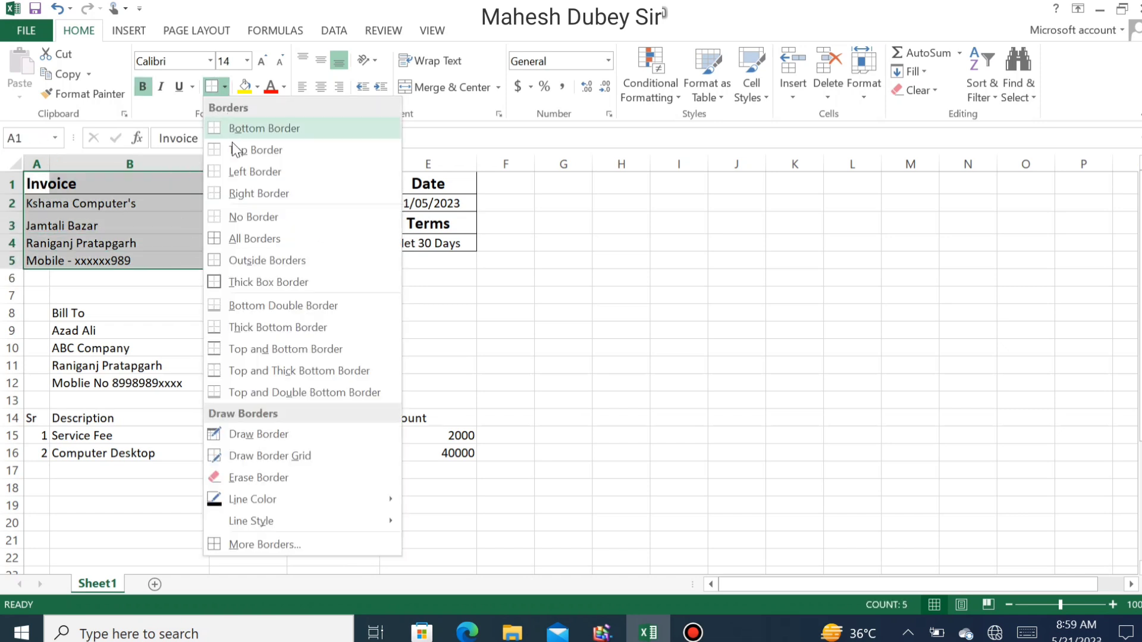
pyautogui.click(256, 260)
pyautogui.click(149, 226)
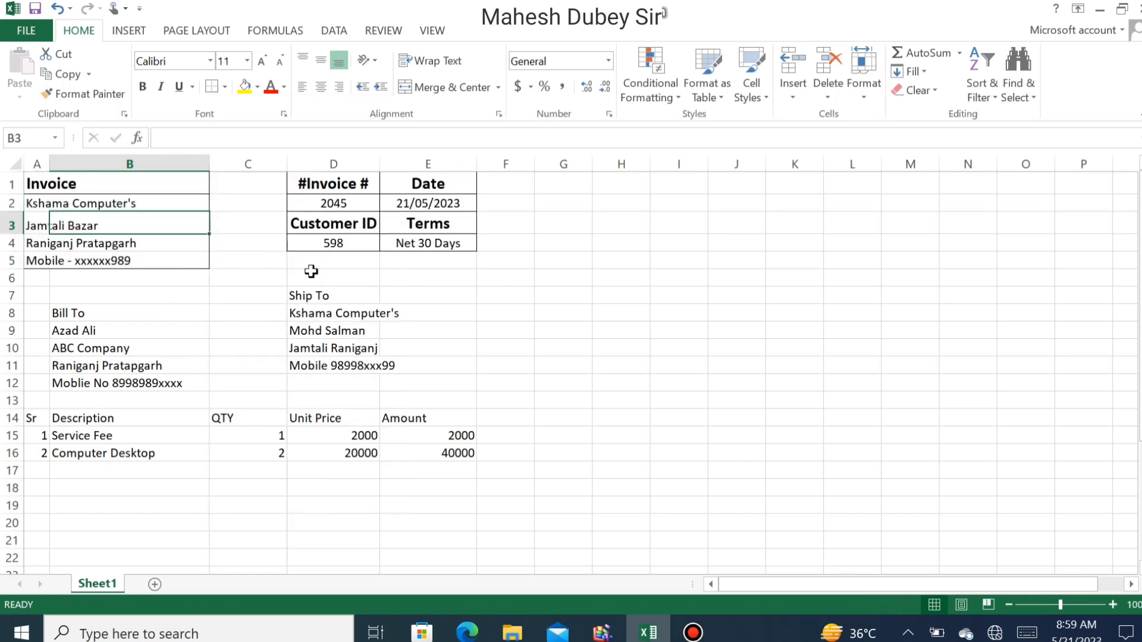
# - Move the Ship To details down one row and the Bill To details into column A
pyautogui.click(350, 265)
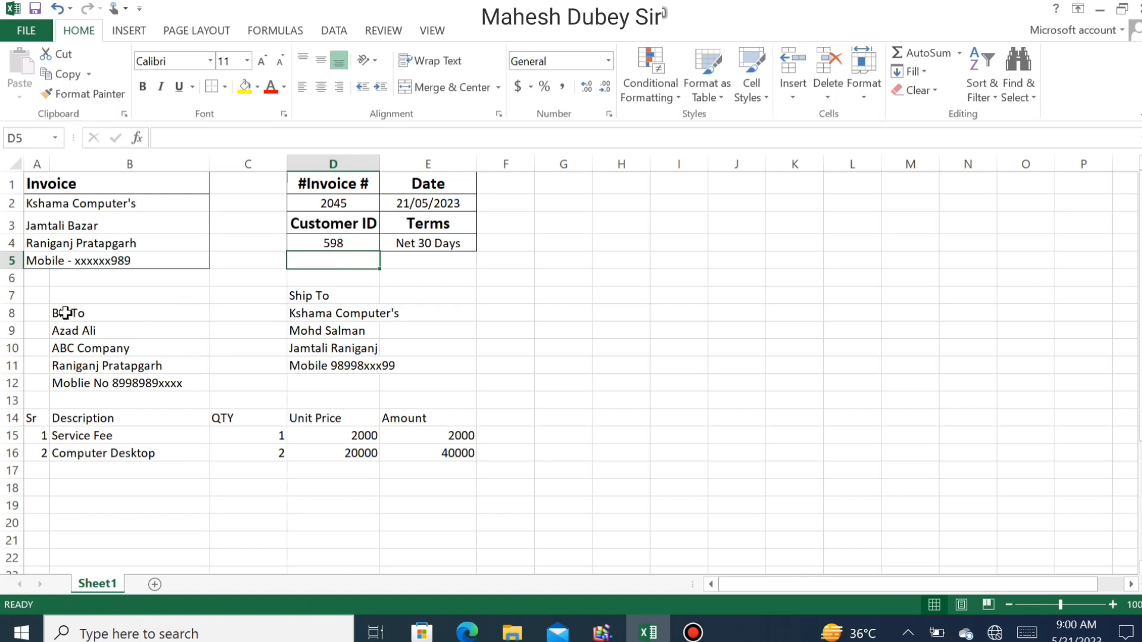
pyautogui.moveTo(317, 295); pyautogui.dragTo(321, 395)
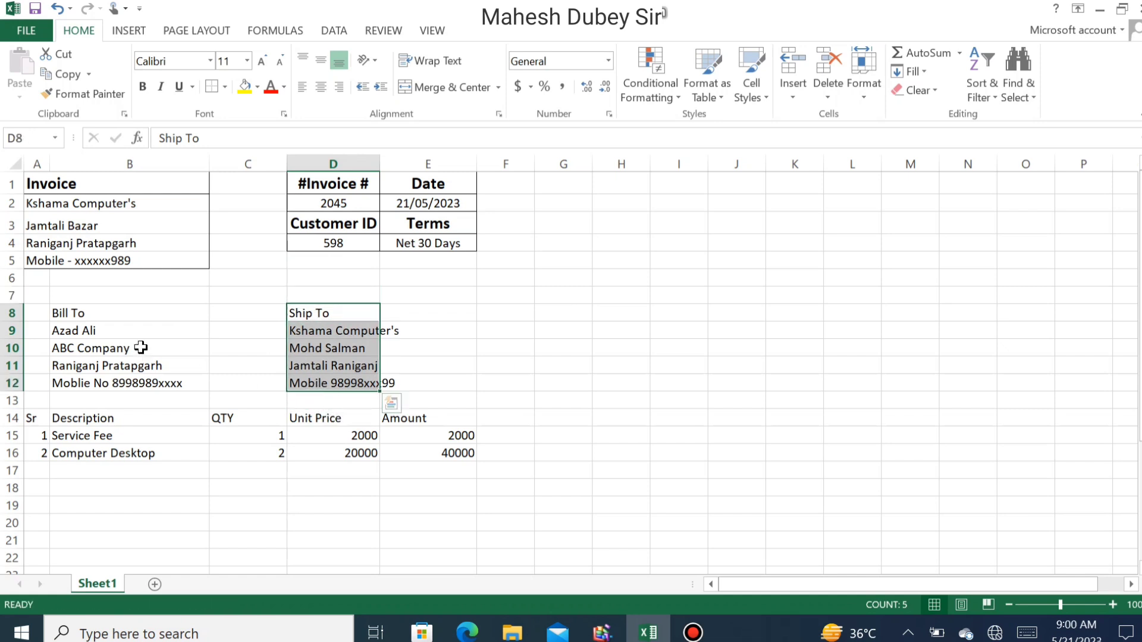
pyautogui.moveTo(79, 313); pyautogui.dragTo(97, 381)
pyautogui.moveTo(49, 340); pyautogui.dragTo(135, 383)
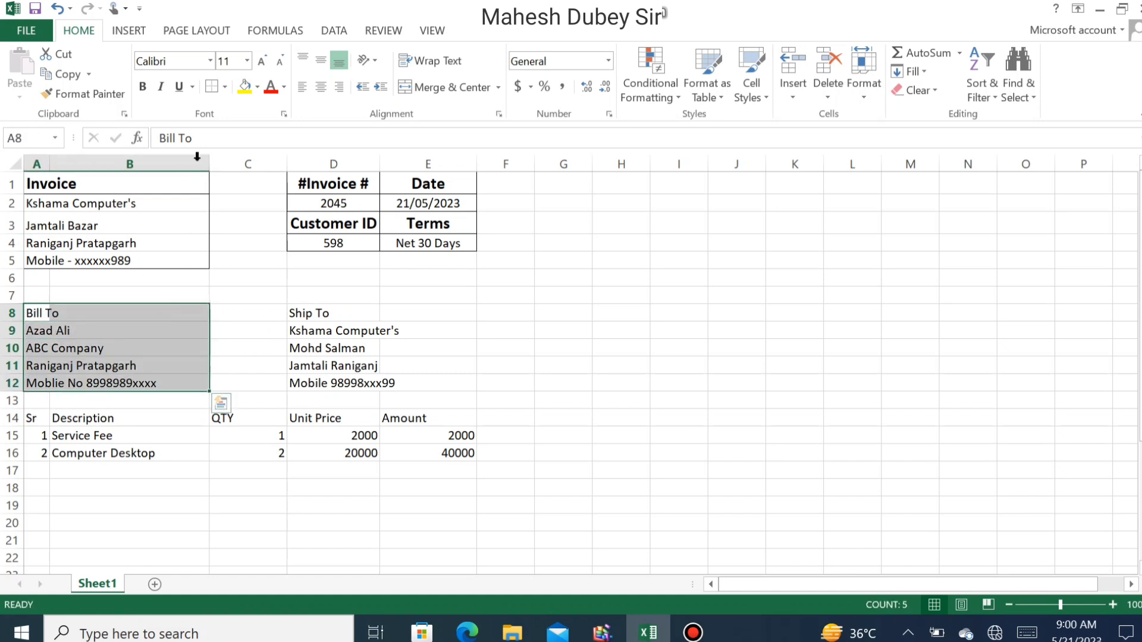
# - Frame the Bill To block and the Ship To block D8:E12 with outside borders
pyautogui.click(221, 88)
pyautogui.click(306, 315)
pyautogui.moveTo(308, 356); pyautogui.dragTo(396, 381)
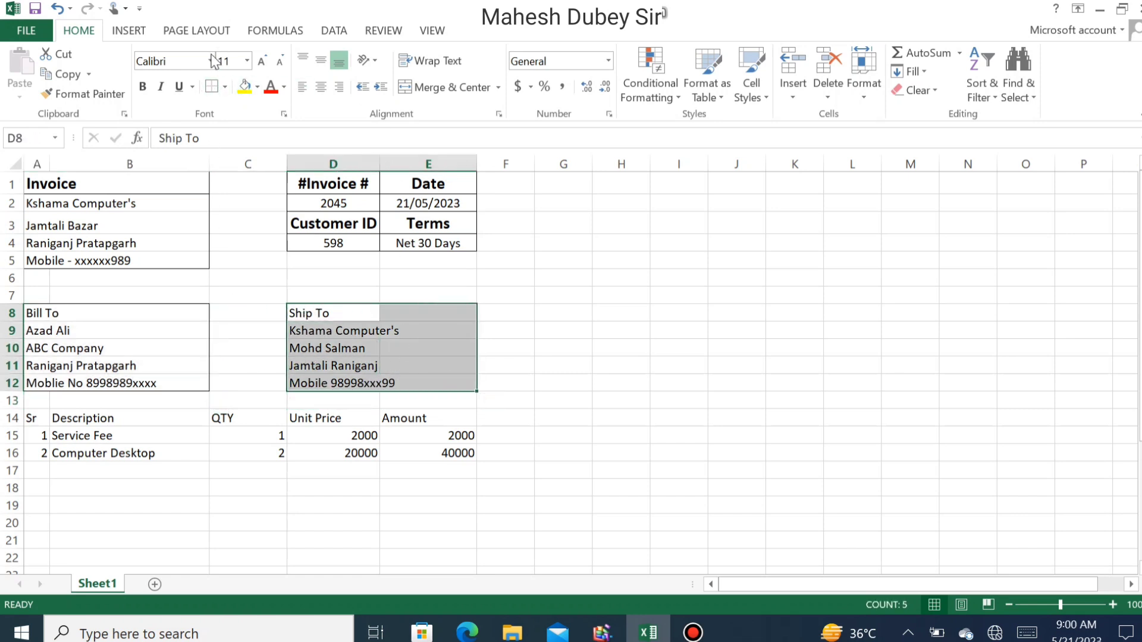
pyautogui.click(210, 89)
pyautogui.click(302, 397)
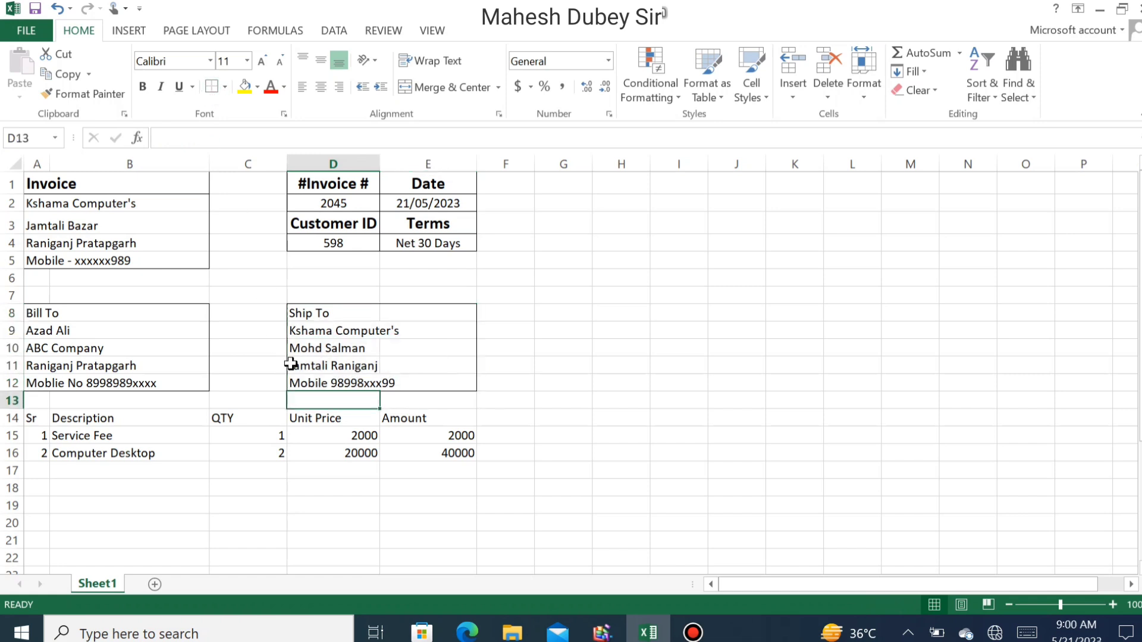
# - Make the Ship To and Bill To headings bold, size 12, merged and centred
pyautogui.moveTo(303, 306); pyautogui.dragTo(410, 312)
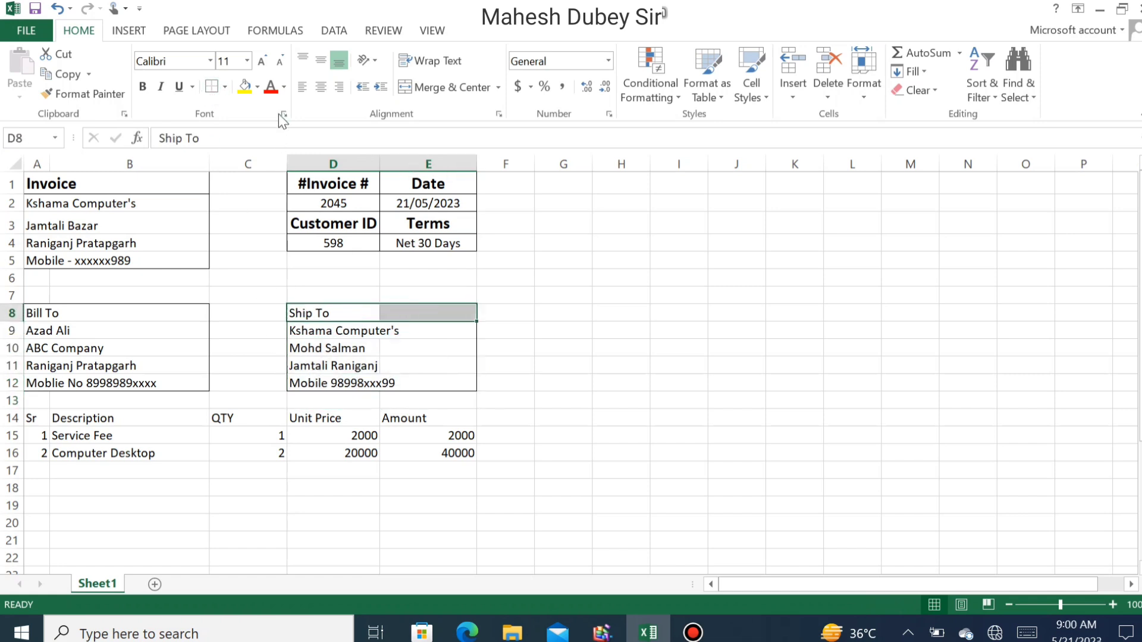
pyautogui.click(263, 64)
pyautogui.click(139, 87)
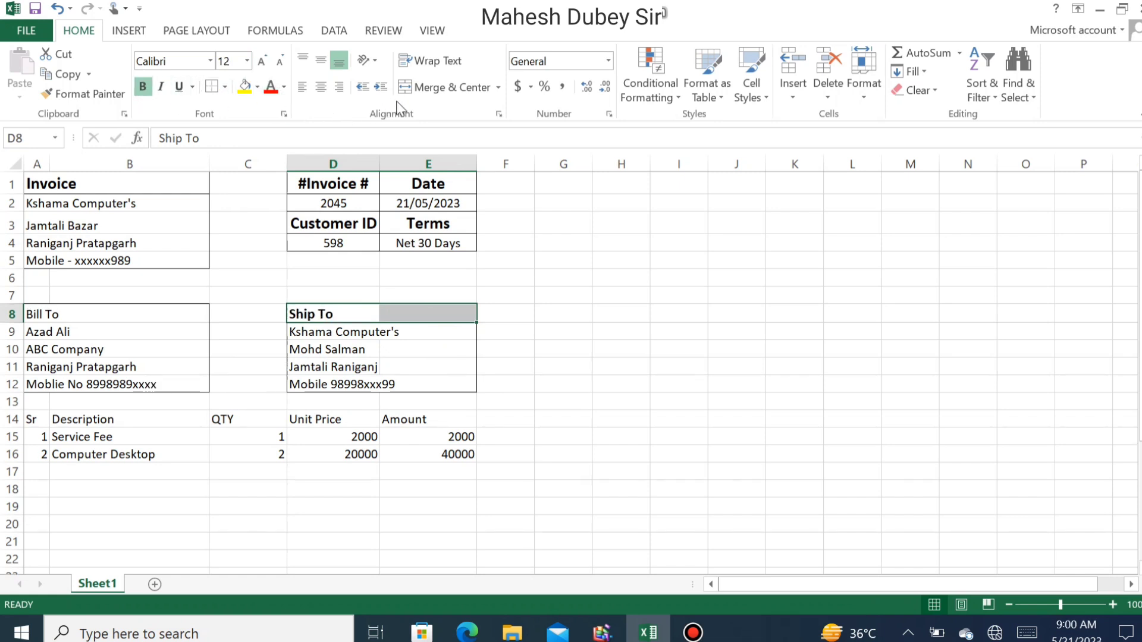
pyautogui.click(445, 88)
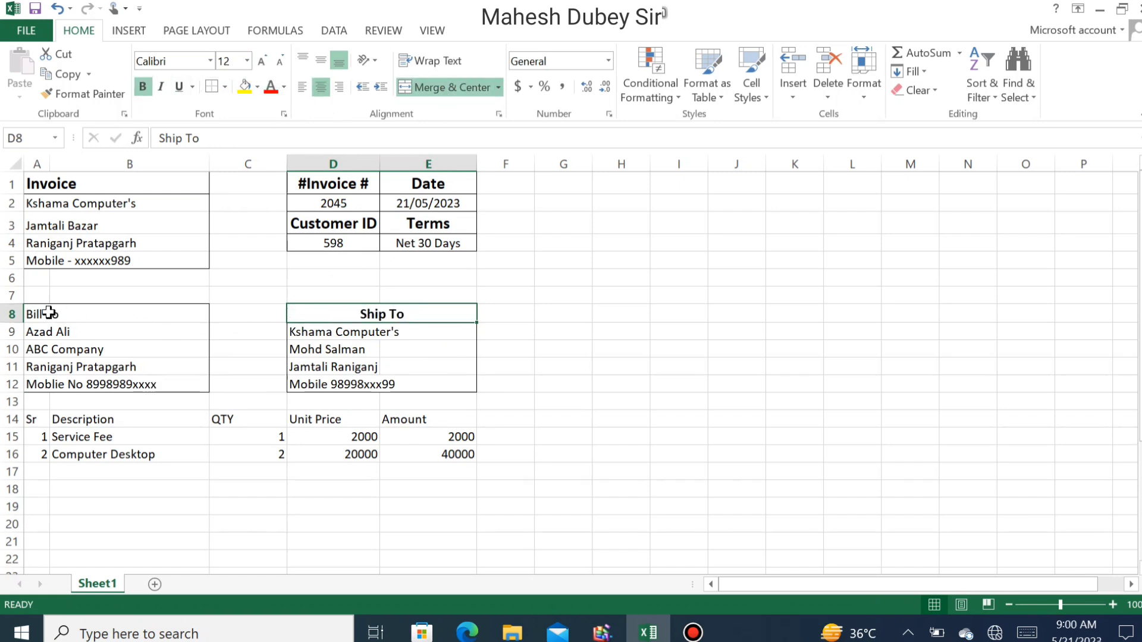
pyautogui.moveTo(49, 312); pyautogui.dragTo(76, 310)
pyautogui.click(142, 88)
pyautogui.click(263, 62)
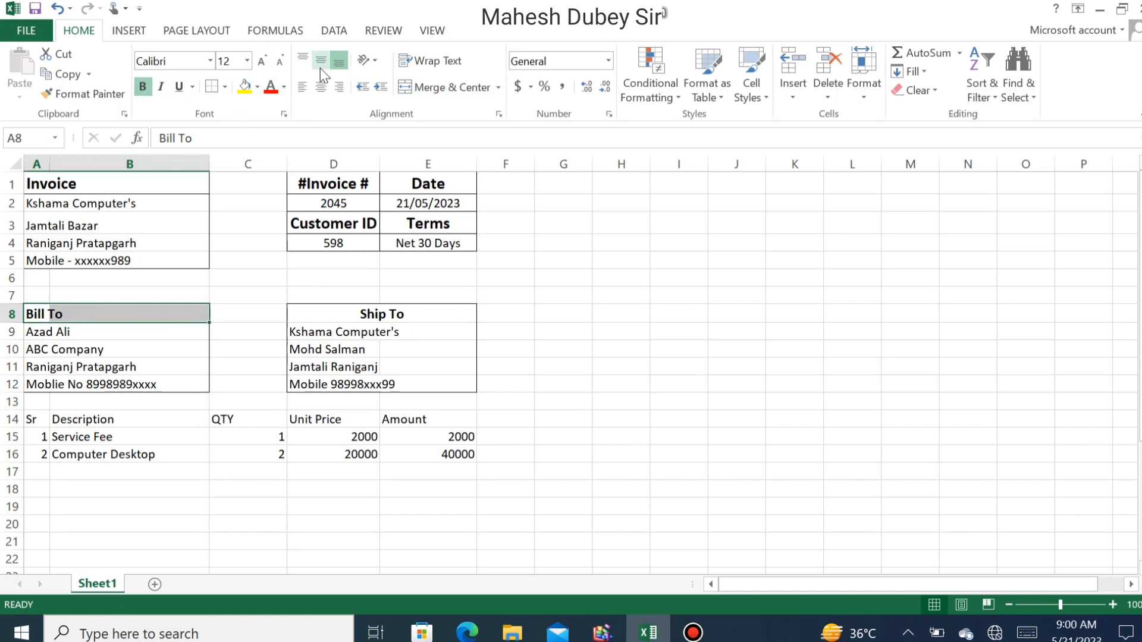
pyautogui.click(410, 88)
pyautogui.click(97, 351)
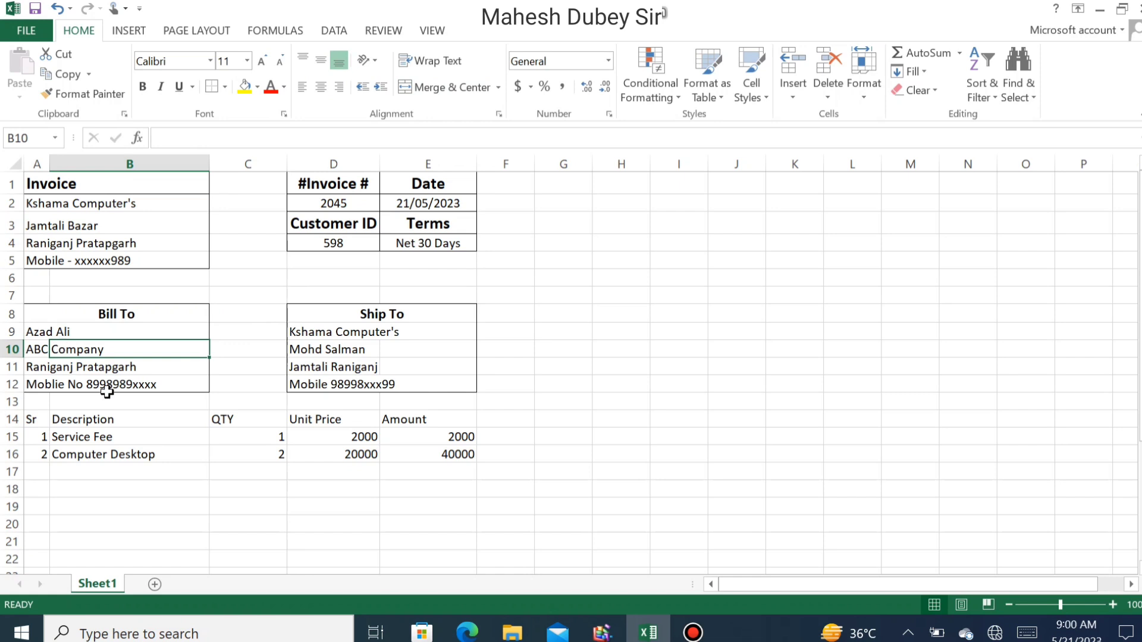
# - Make the A14:E14 item headings bold at 14 pt, centred horizontally and vertically
pyautogui.scroll(-3, 107, 391)
pyautogui.moveTo(37, 252); pyautogui.dragTo(461, 251)
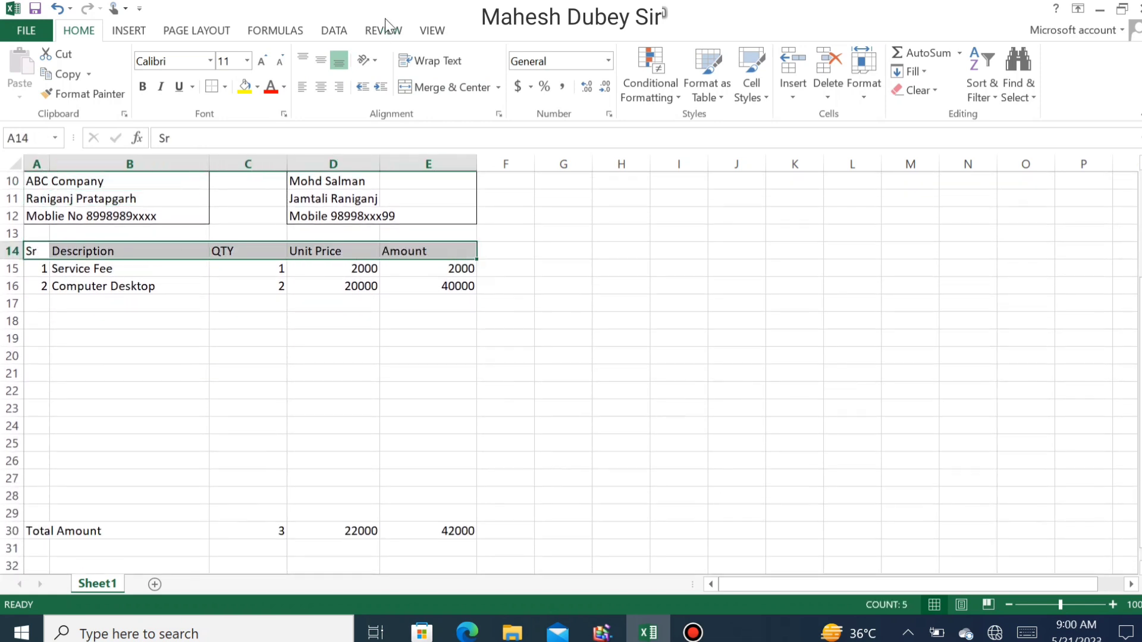
pyautogui.click(261, 61)
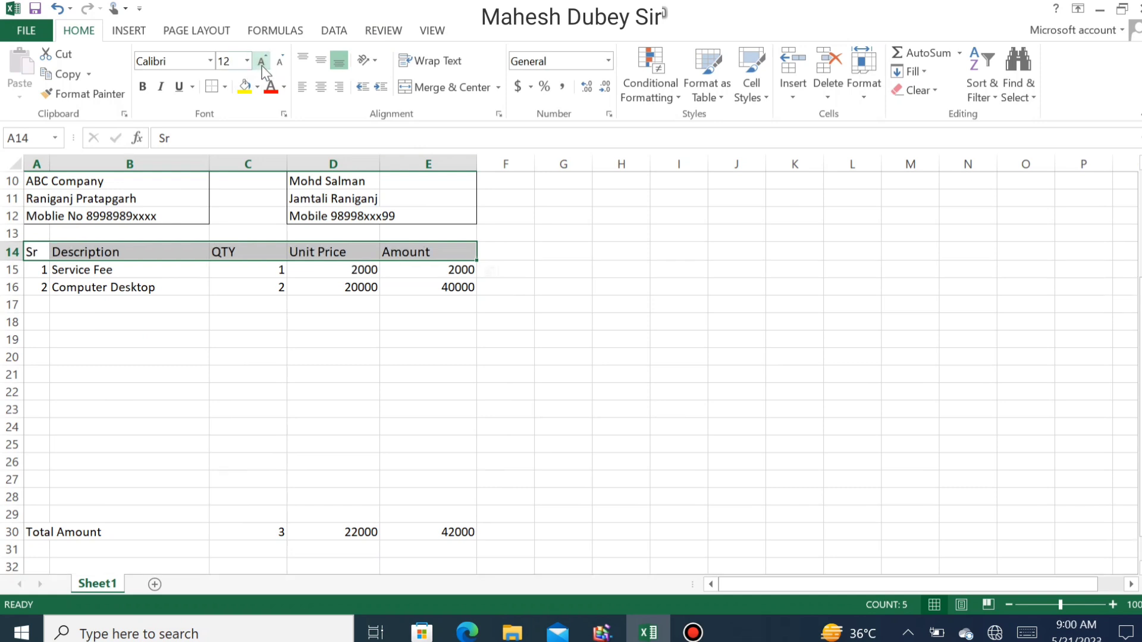
pyautogui.click(262, 61)
pyautogui.click(143, 86)
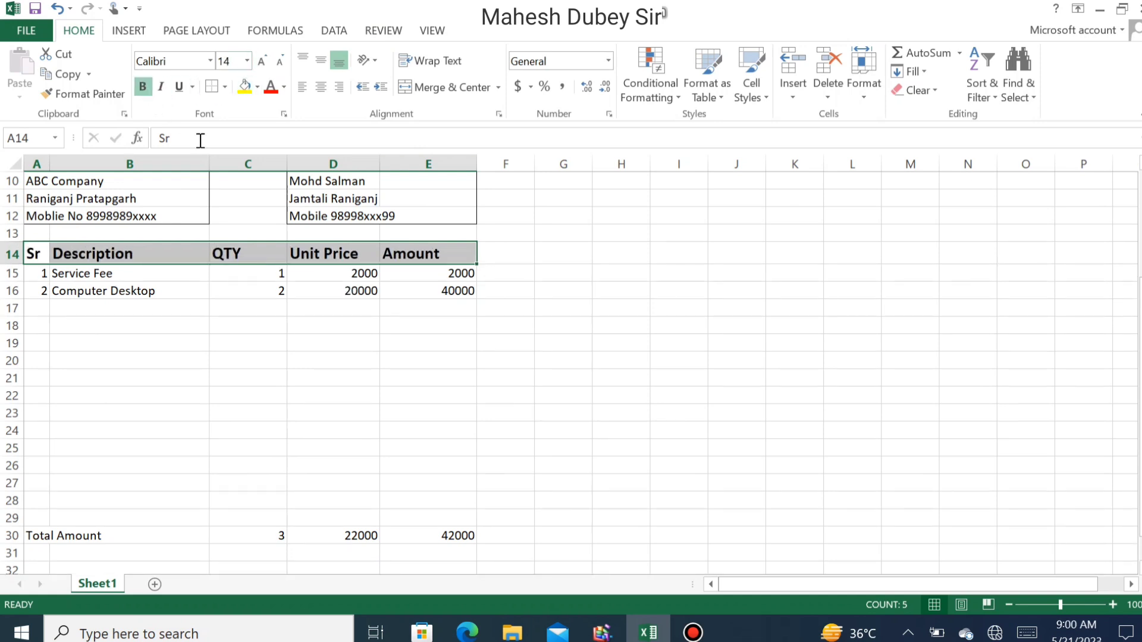
pyautogui.click(321, 87)
pyautogui.click(320, 60)
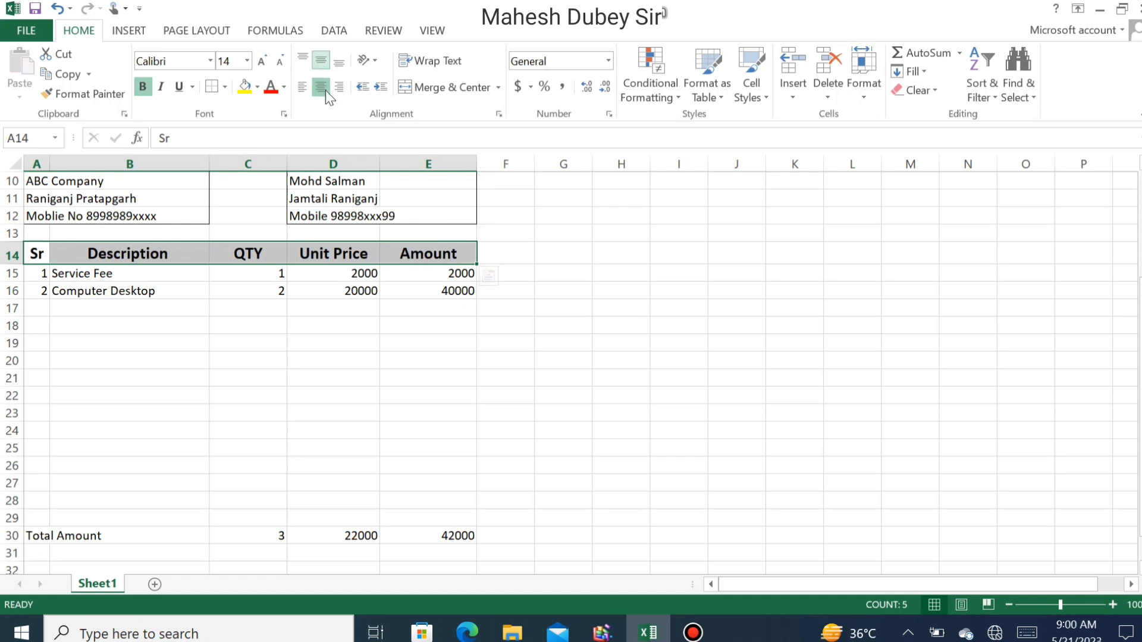
pyautogui.click(247, 323)
# - Centre the serial numbers in column A and the QTY, Unit Price and Amount values
pyautogui.moveTo(45, 272); pyautogui.dragTo(18, 518)
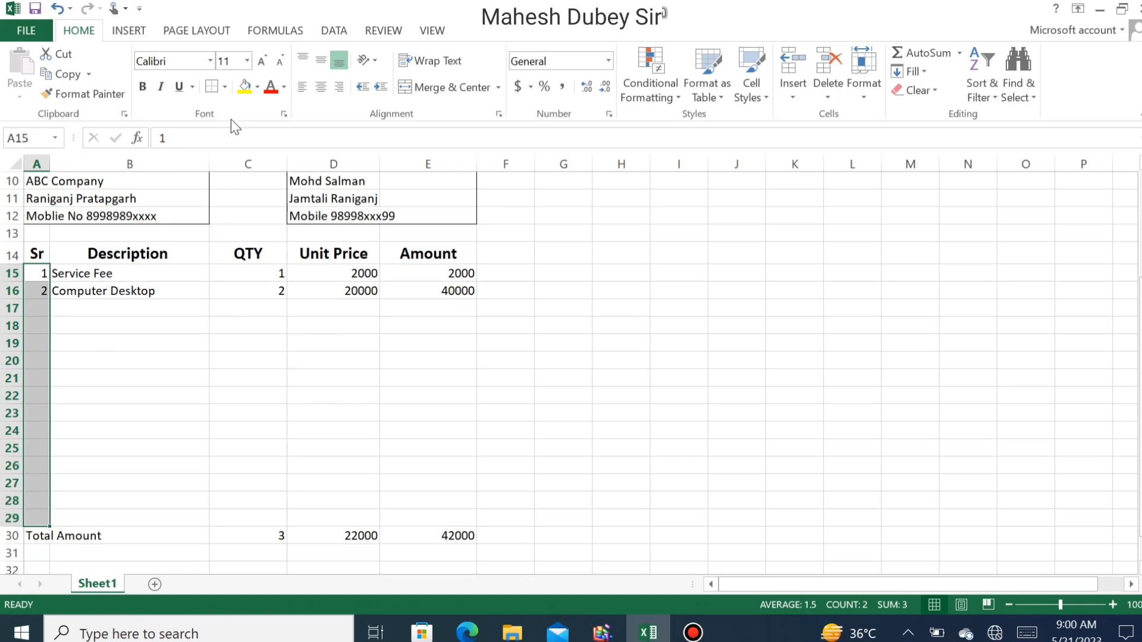
pyautogui.click(322, 60)
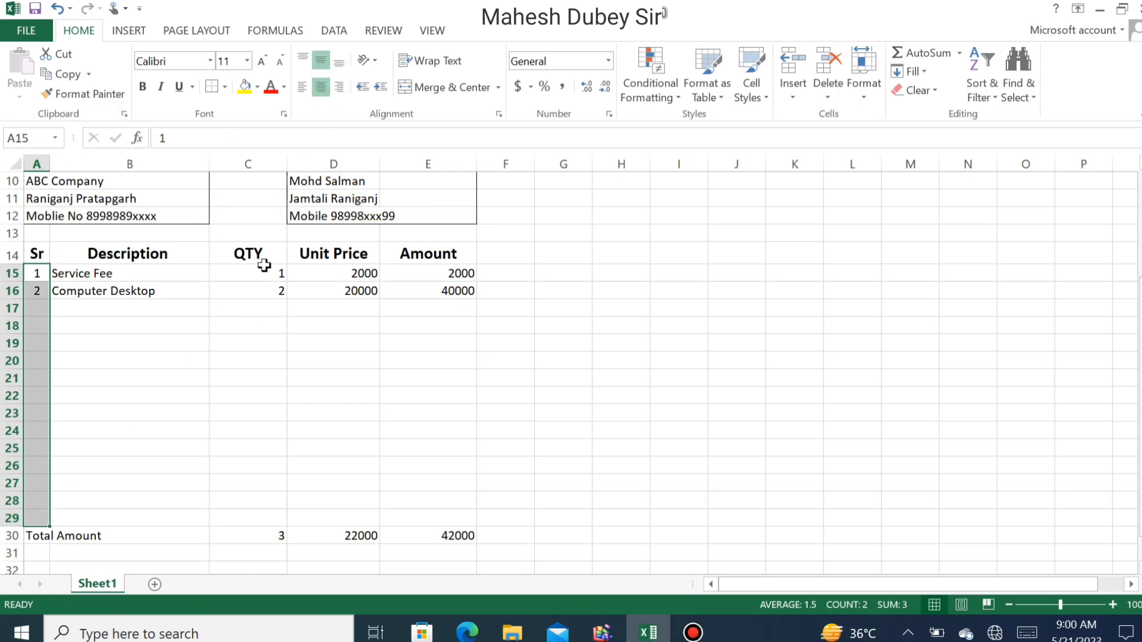
pyautogui.moveTo(264, 274); pyautogui.dragTo(424, 553)
pyautogui.click(321, 87)
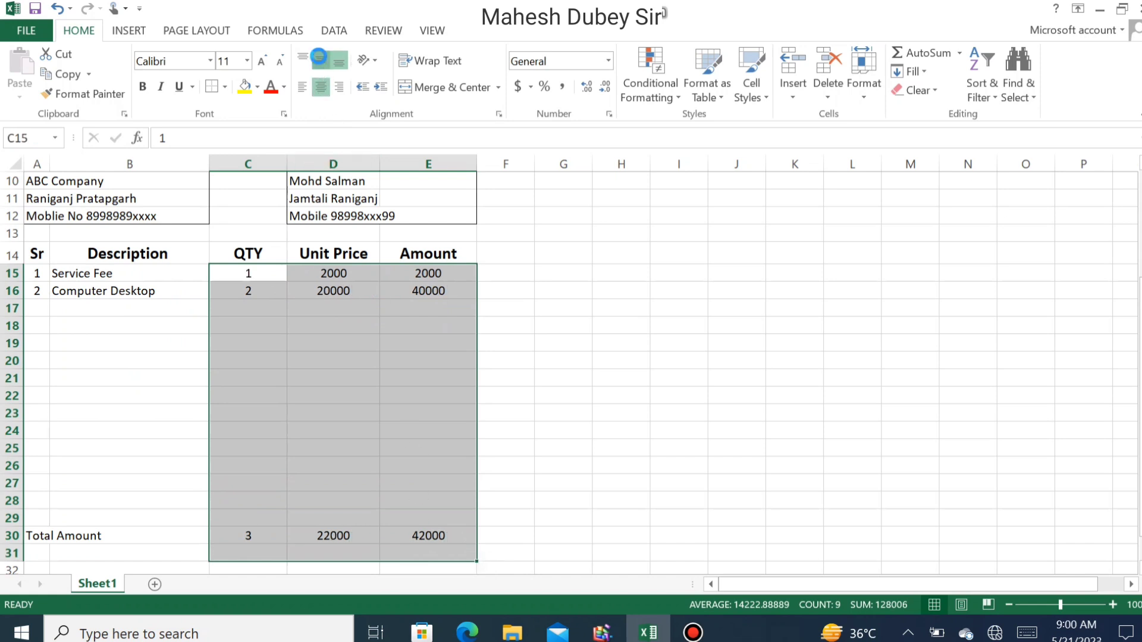
# - Apply a Thick Box Border around A1:E32 so the whole invoice is framed
pyautogui.click(362, 391)
pyautogui.scroll(-1, 396, 519)
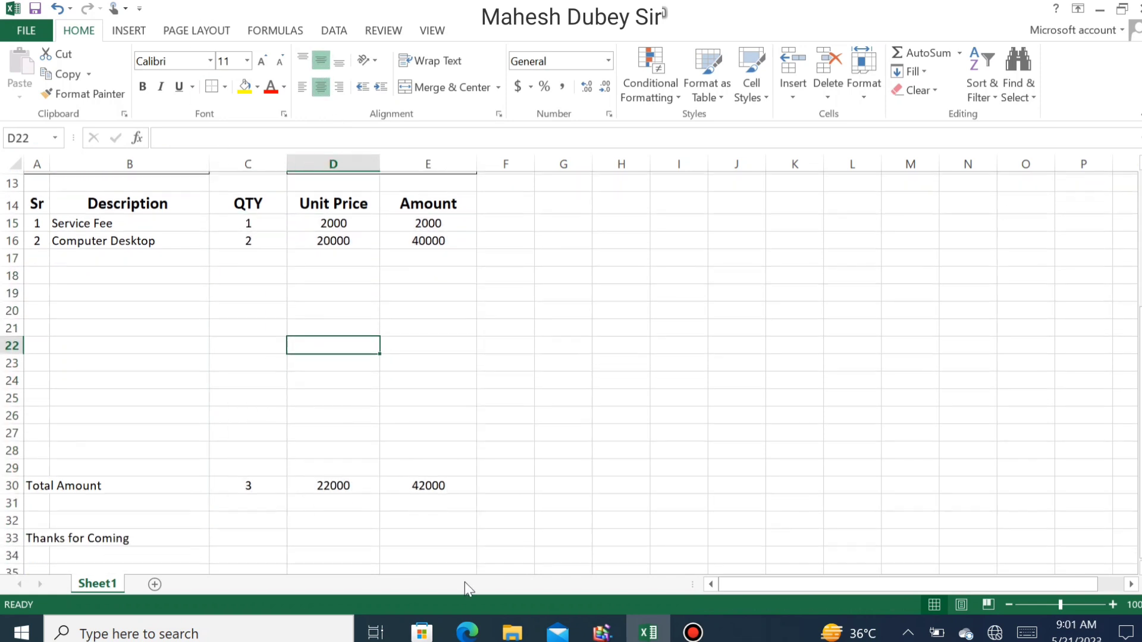
pyautogui.scroll(-1, 347, 505)
pyautogui.click(43, 477)
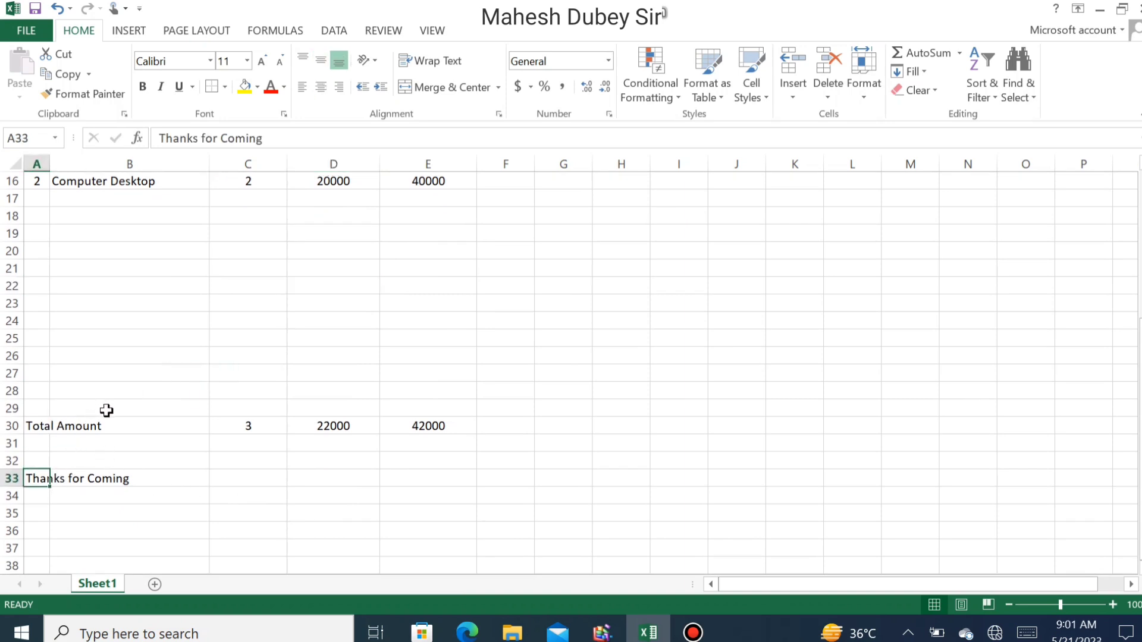
pyautogui.scroll(3, 107, 410)
pyautogui.scroll(1, 106, 409)
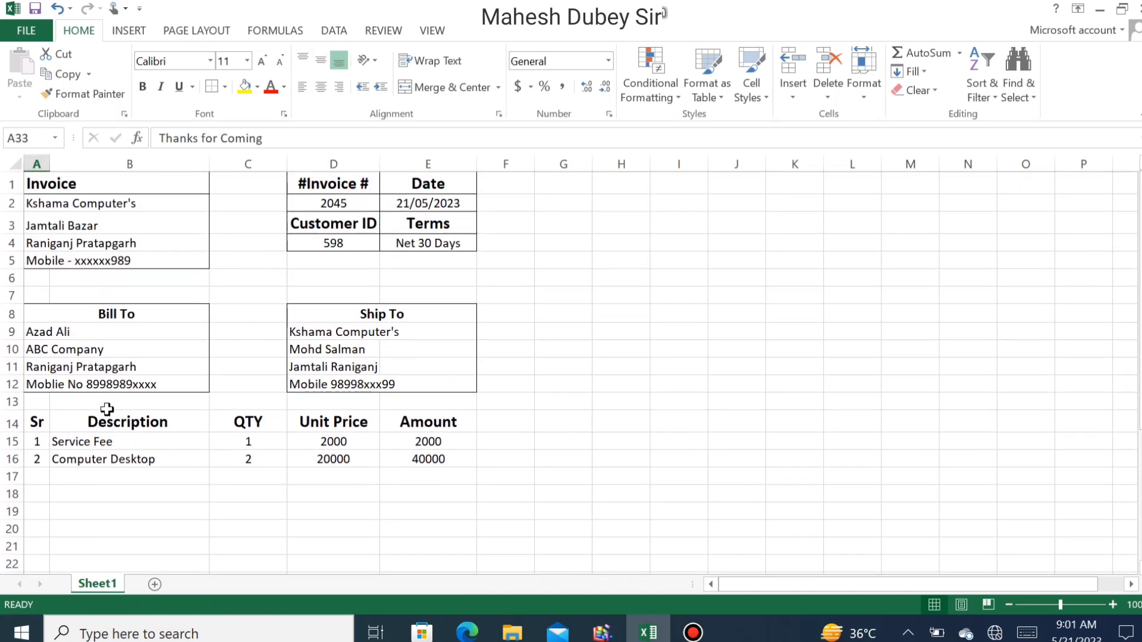
pyautogui.moveTo(36, 178); pyautogui.dragTo(433, 216)
pyautogui.scroll(3, 253, 297)
pyautogui.scroll(7, 254, 296)
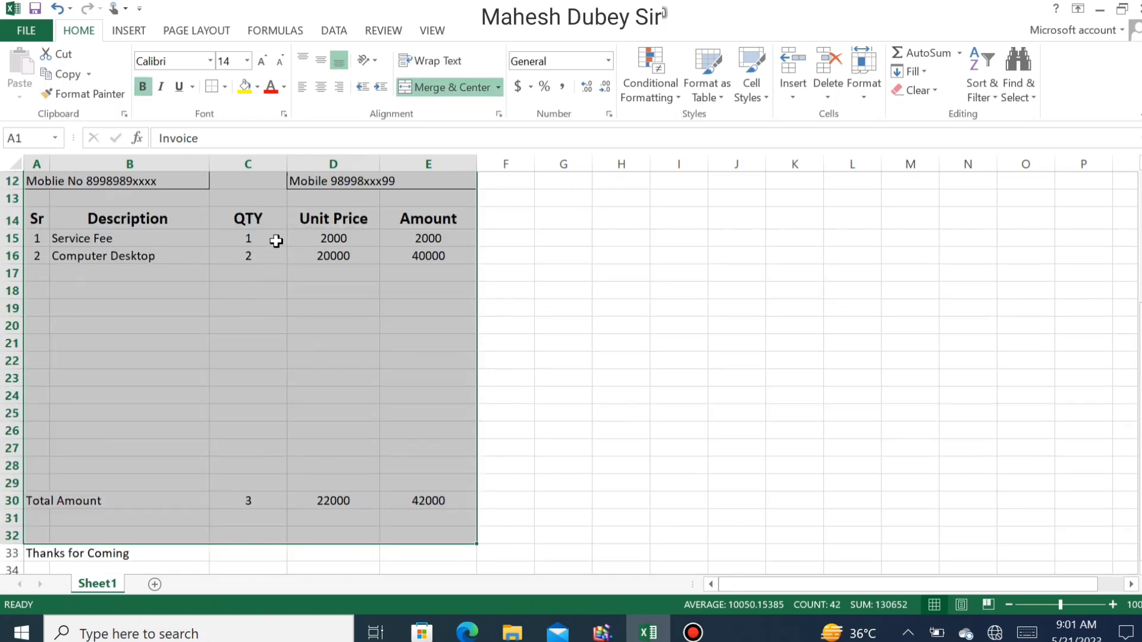
pyautogui.click(225, 88)
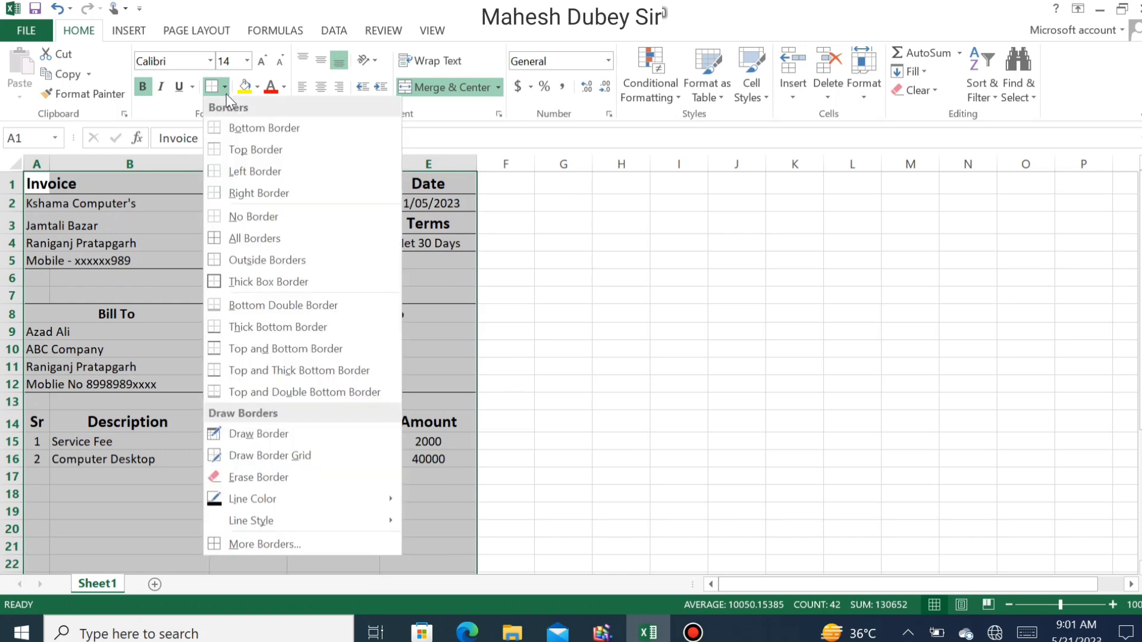
pyautogui.click(252, 280)
pyautogui.click(314, 315)
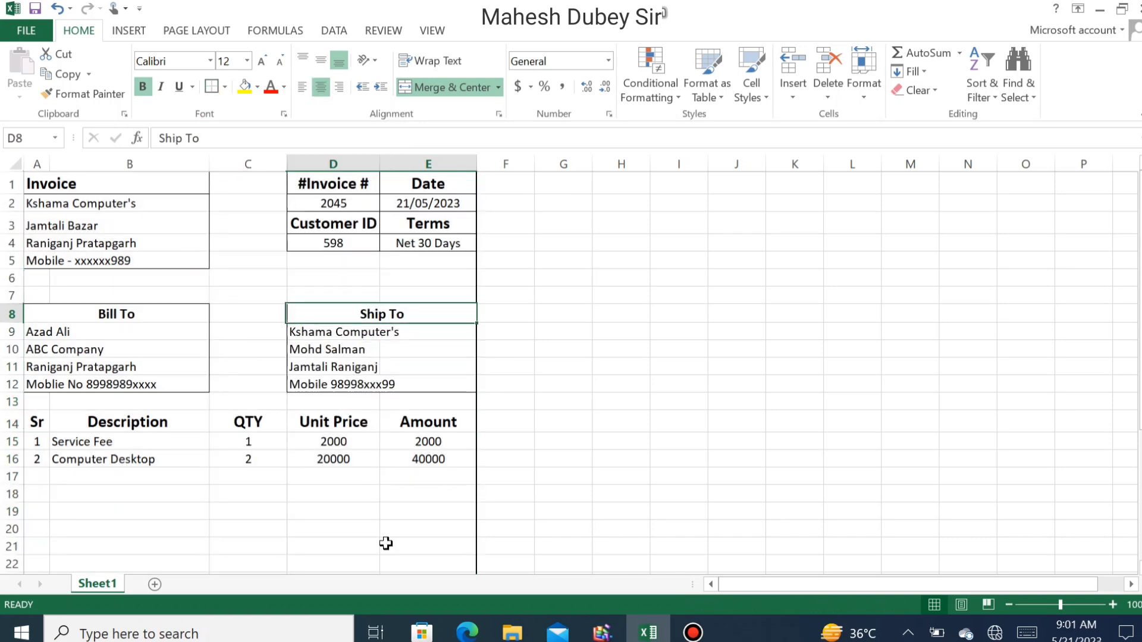
pyautogui.click(28, 30)
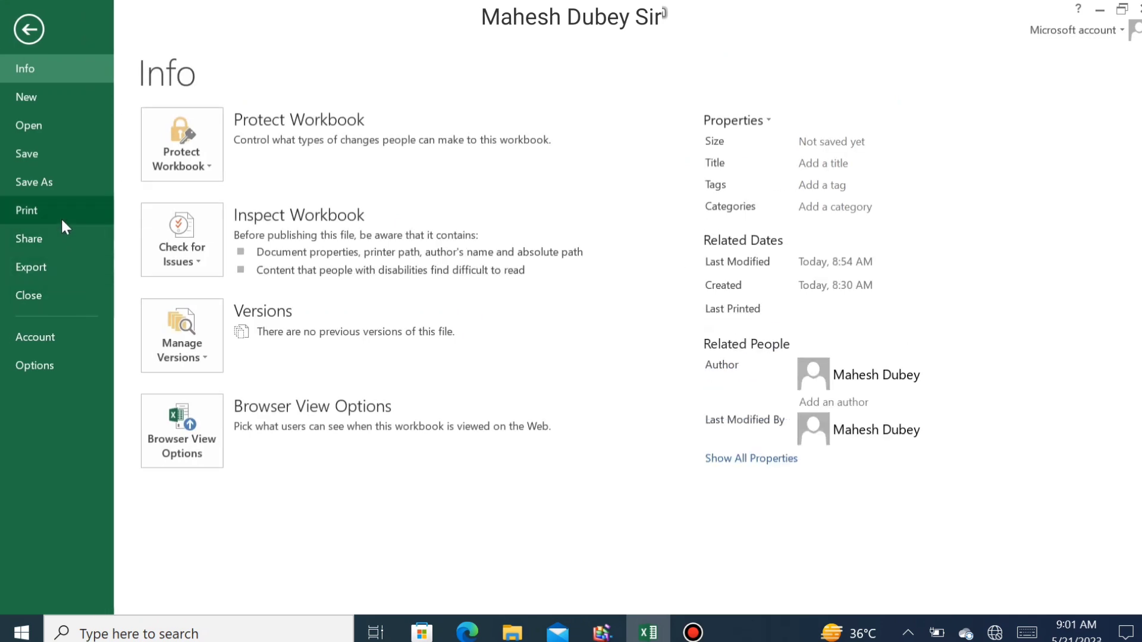
pyautogui.click(61, 216)
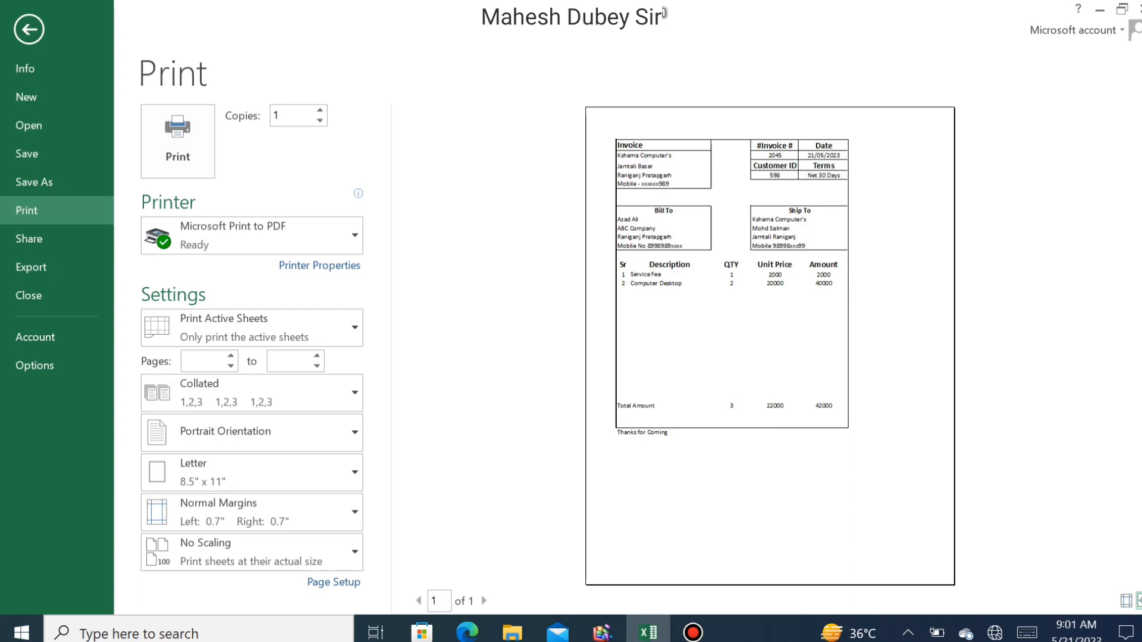
pyautogui.click(1137, 601)
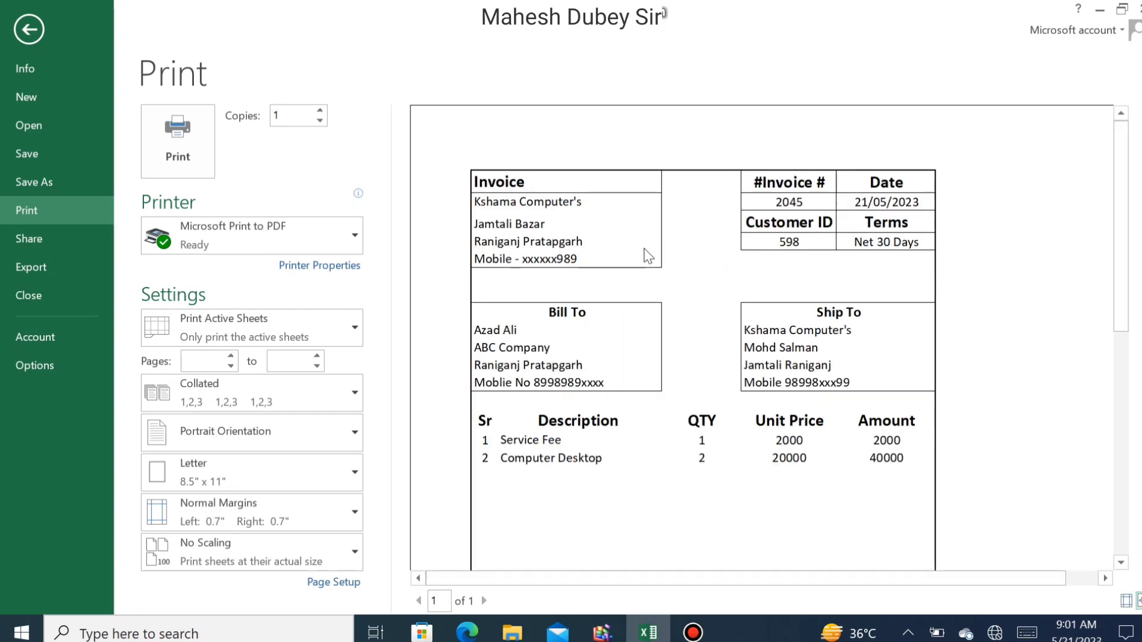
pyautogui.scroll(-10, 641, 222)
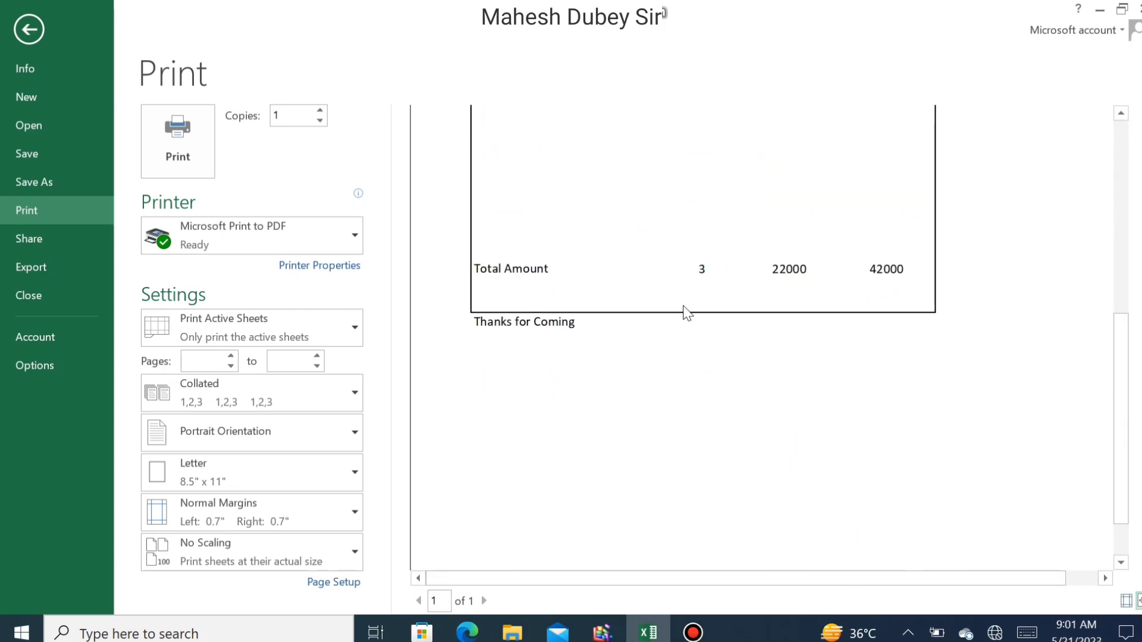
pyautogui.scroll(10, 674, 315)
pyautogui.press('Escape')
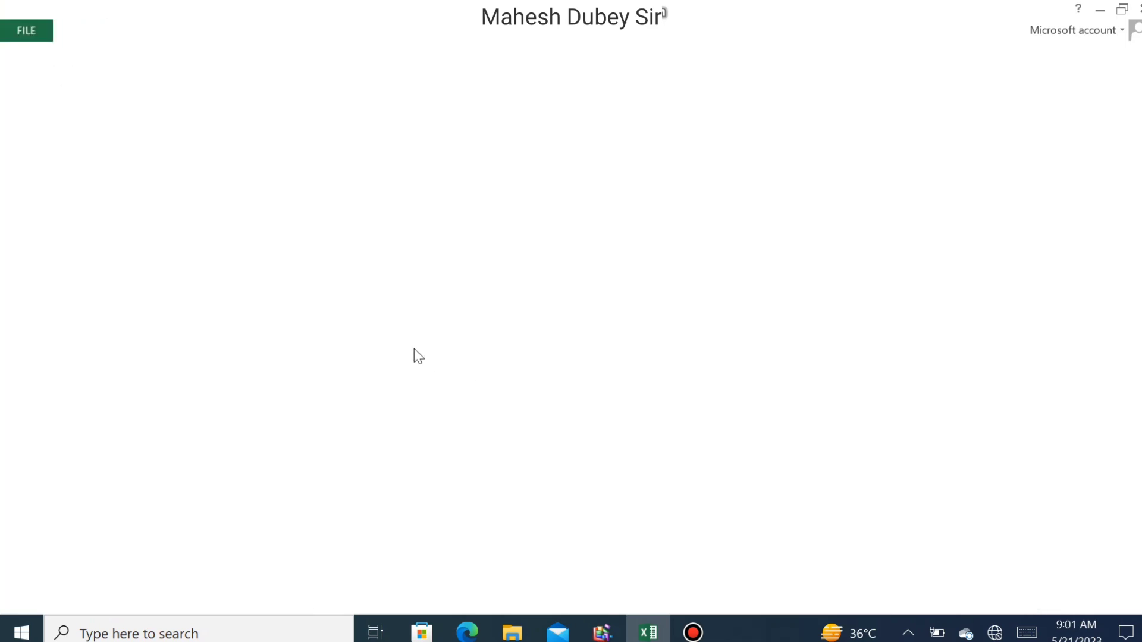
# - Add a Left Border and a Right Border to the item table range A14:E30
pyautogui.scroll(-6, 191, 342)
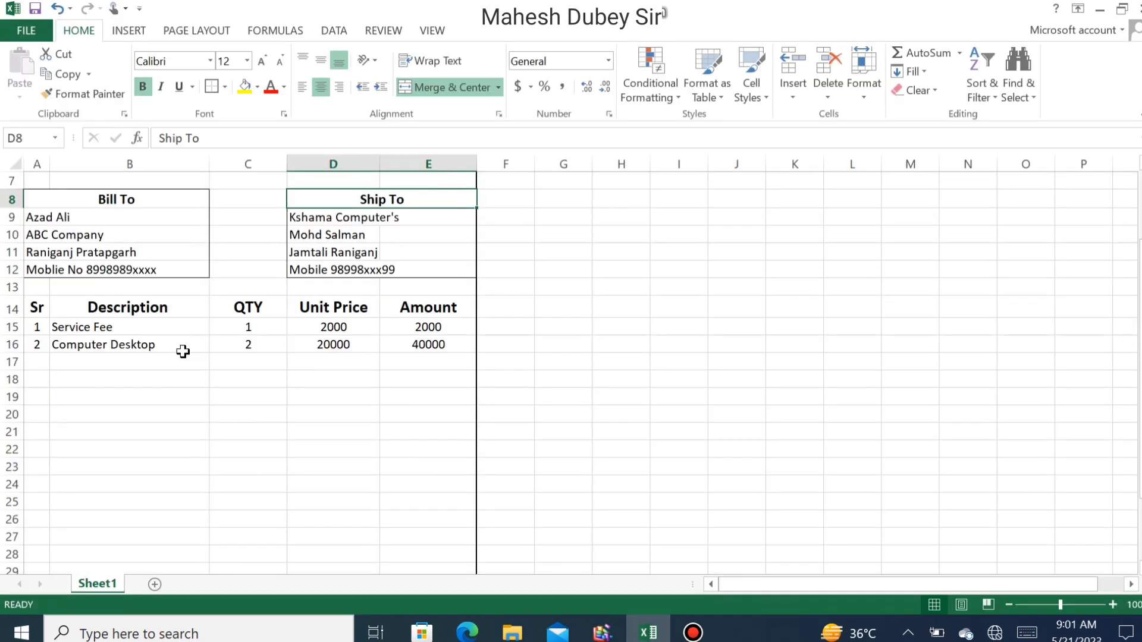
pyautogui.scroll(2, 137, 301)
pyautogui.moveTo(37, 202); pyautogui.dragTo(415, 481)
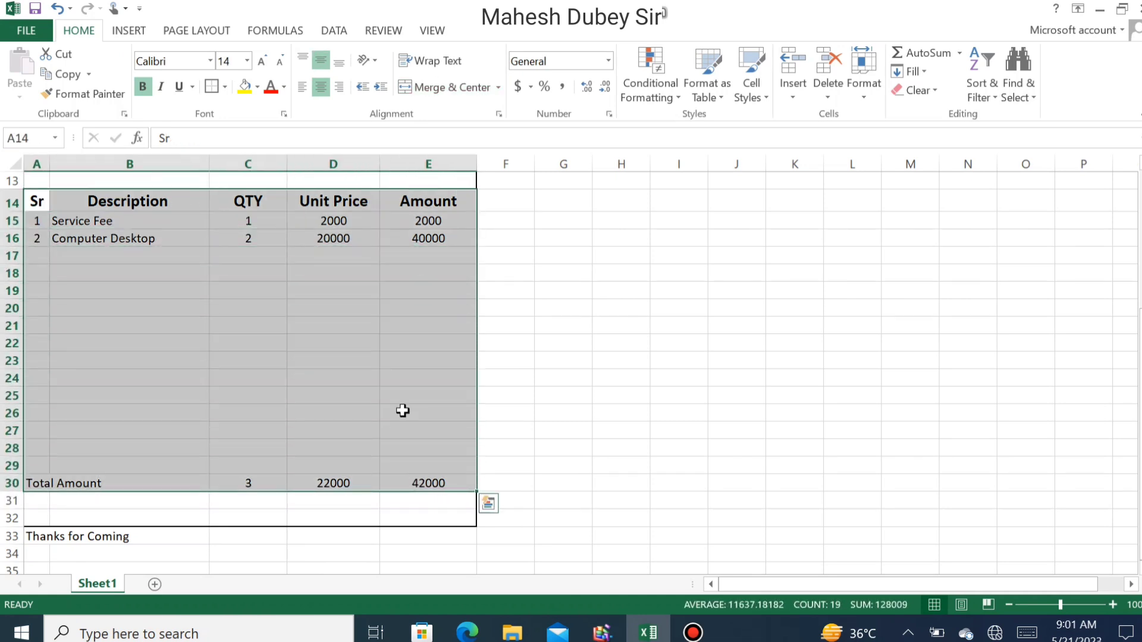
pyautogui.click(225, 88)
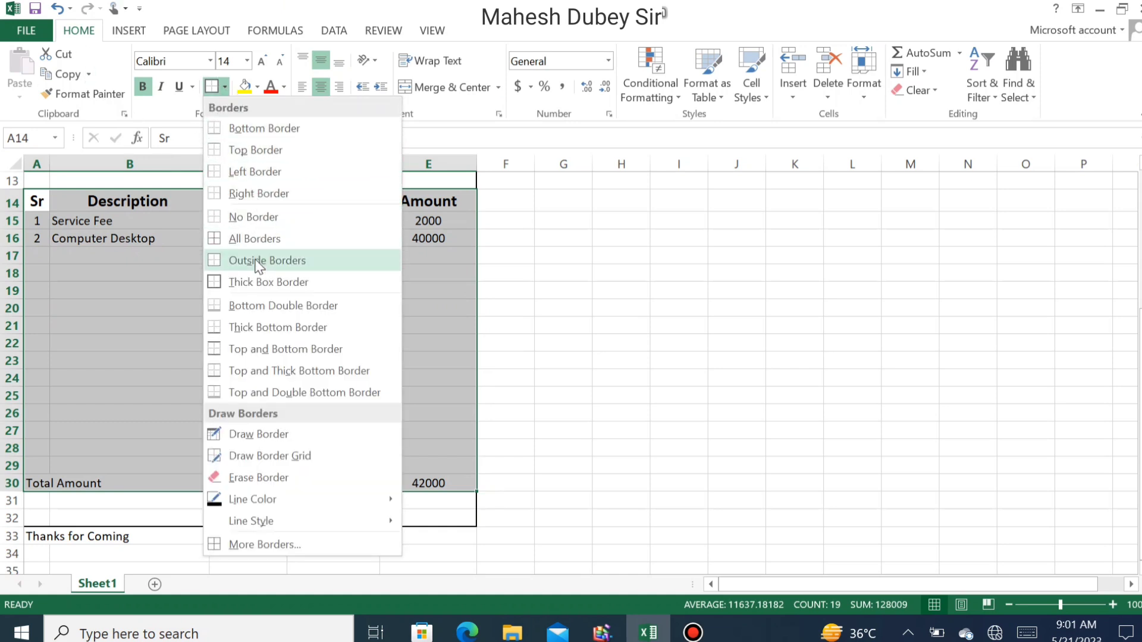
pyautogui.click(247, 176)
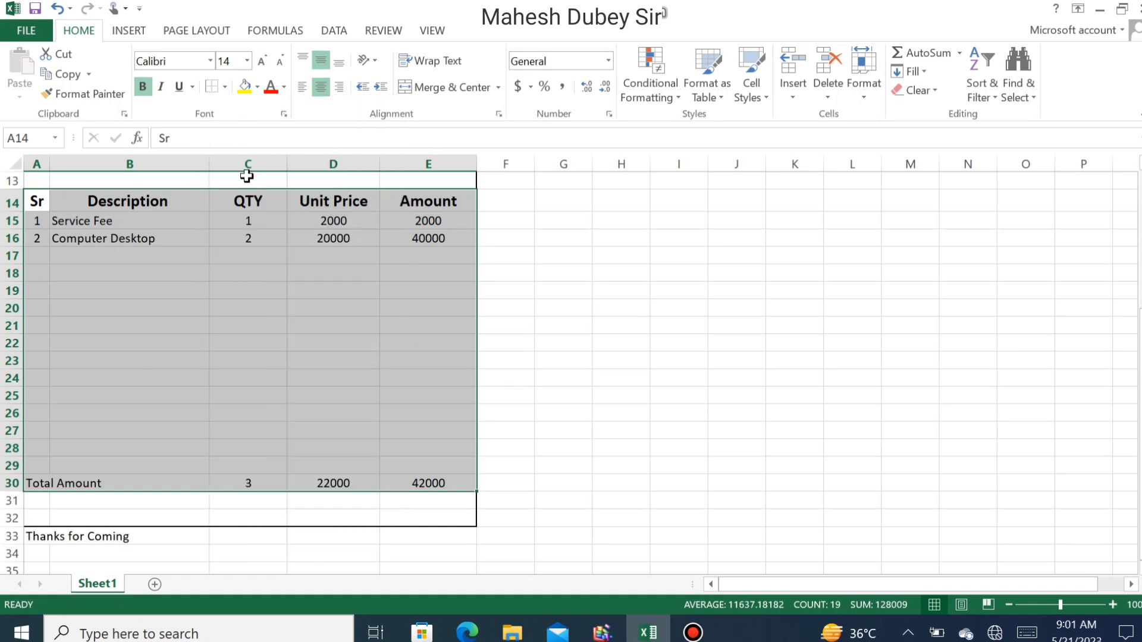
pyautogui.click(225, 90)
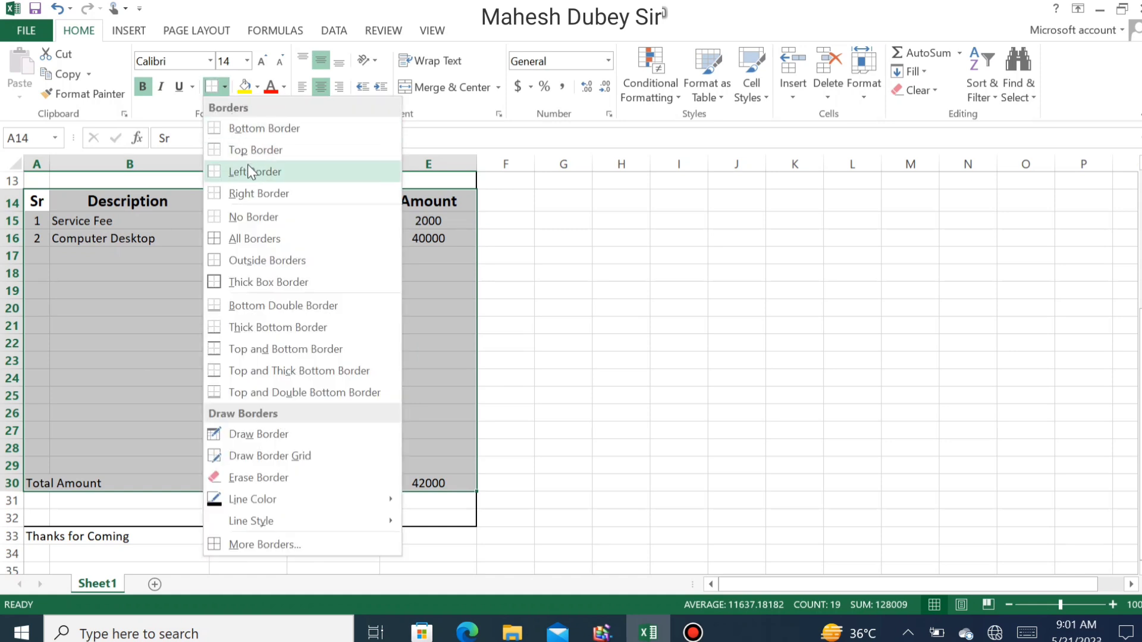
pyautogui.click(258, 191)
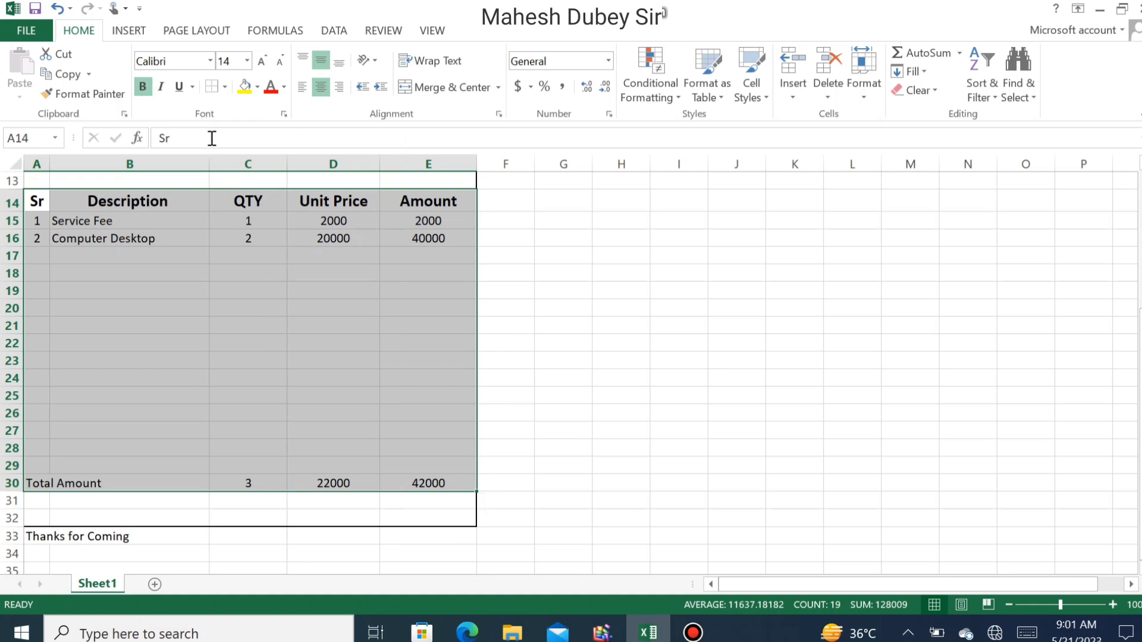
pyautogui.click(225, 89)
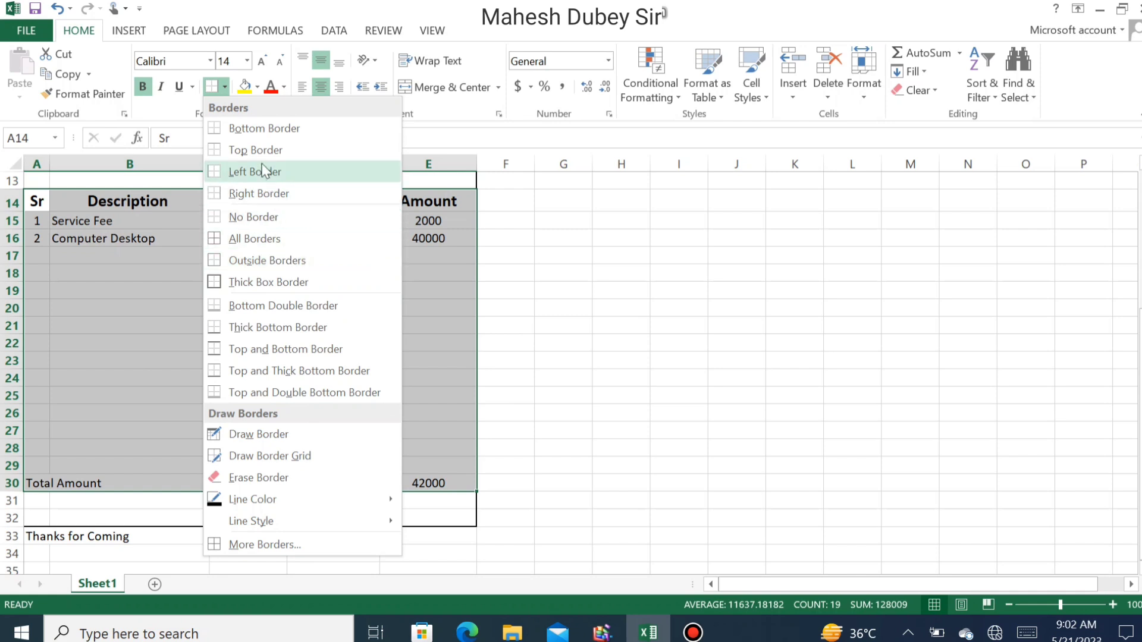
pyautogui.click(421, 300)
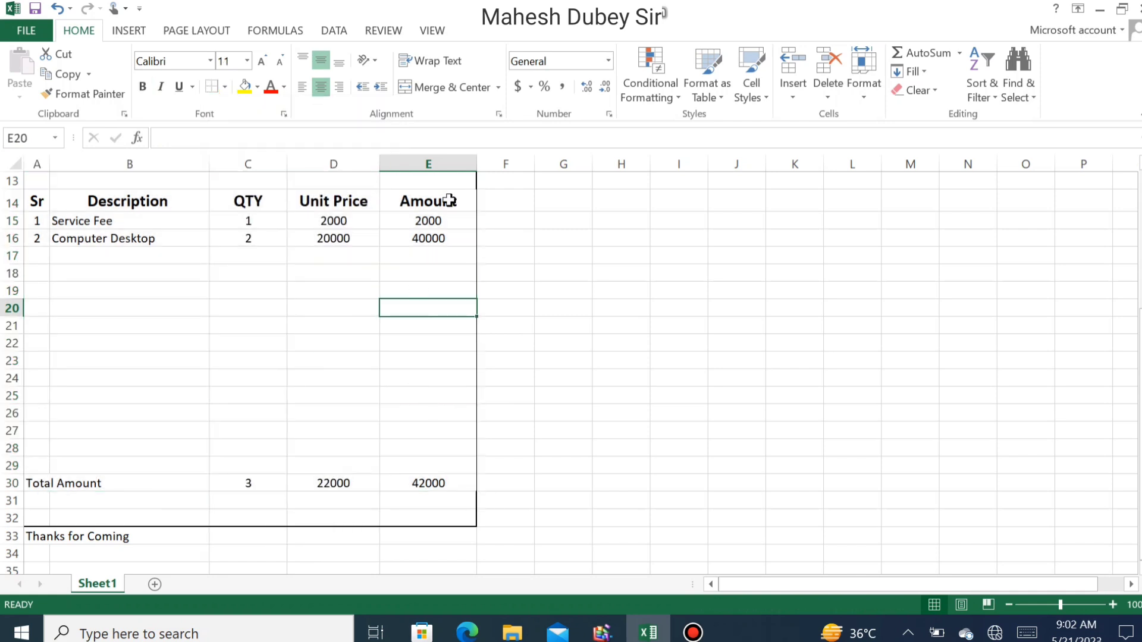
# - Add vertical divider borders to the Sr, Description, QTY, Unit Price and Amount columns, rows 14–29
pyautogui.moveTo(47, 196); pyautogui.dragTo(43, 464)
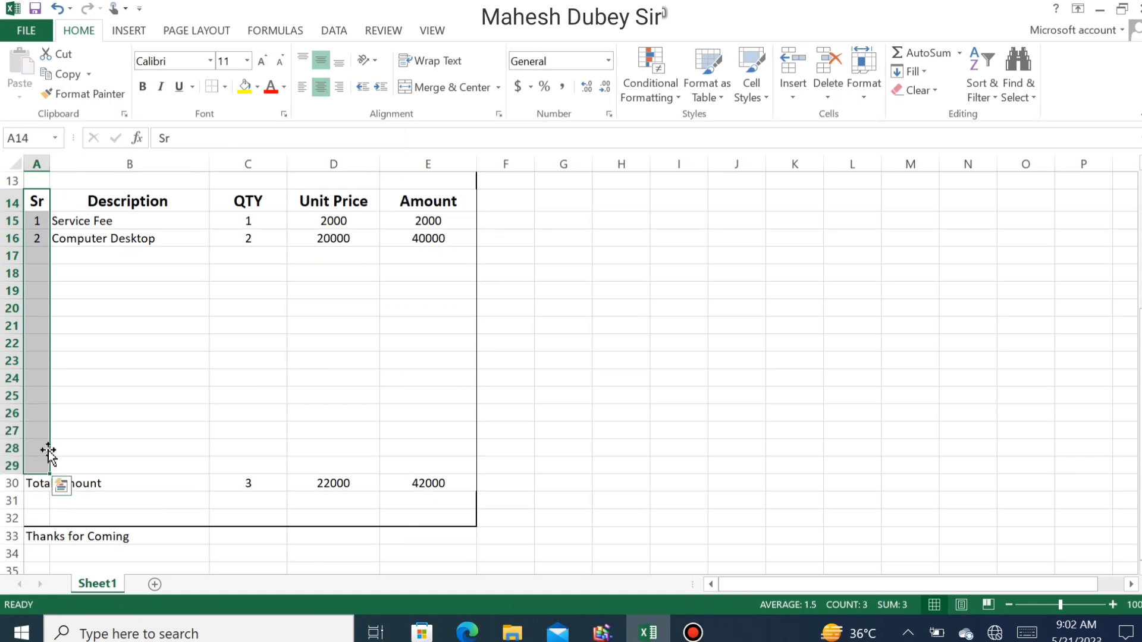
pyautogui.click(225, 87)
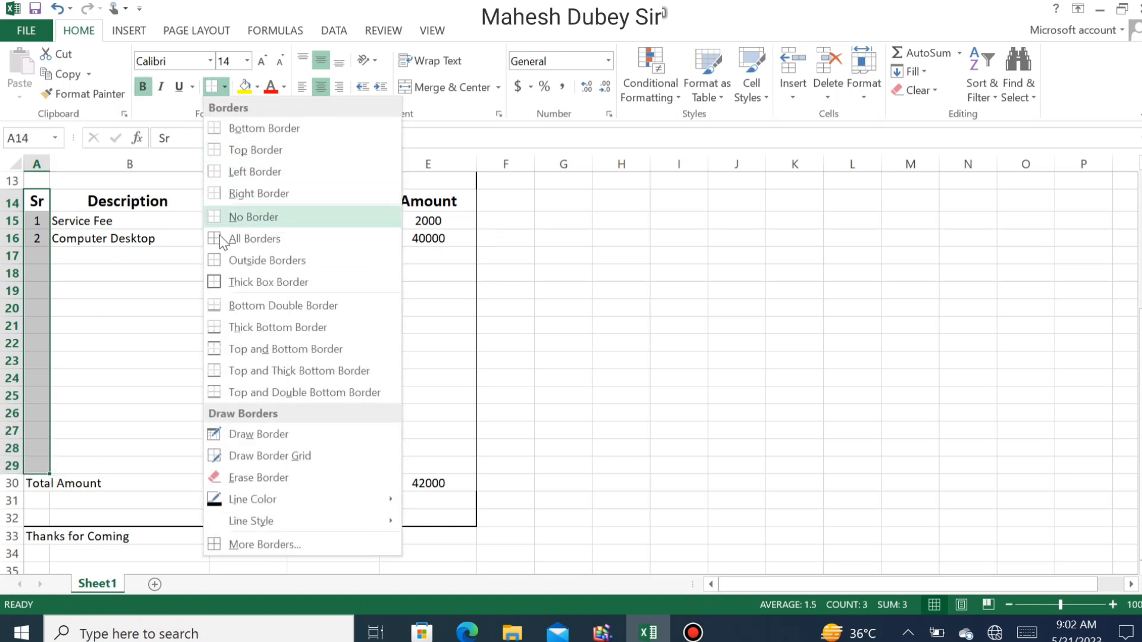
pyautogui.click(255, 260)
pyautogui.moveTo(123, 203); pyautogui.dragTo(119, 470)
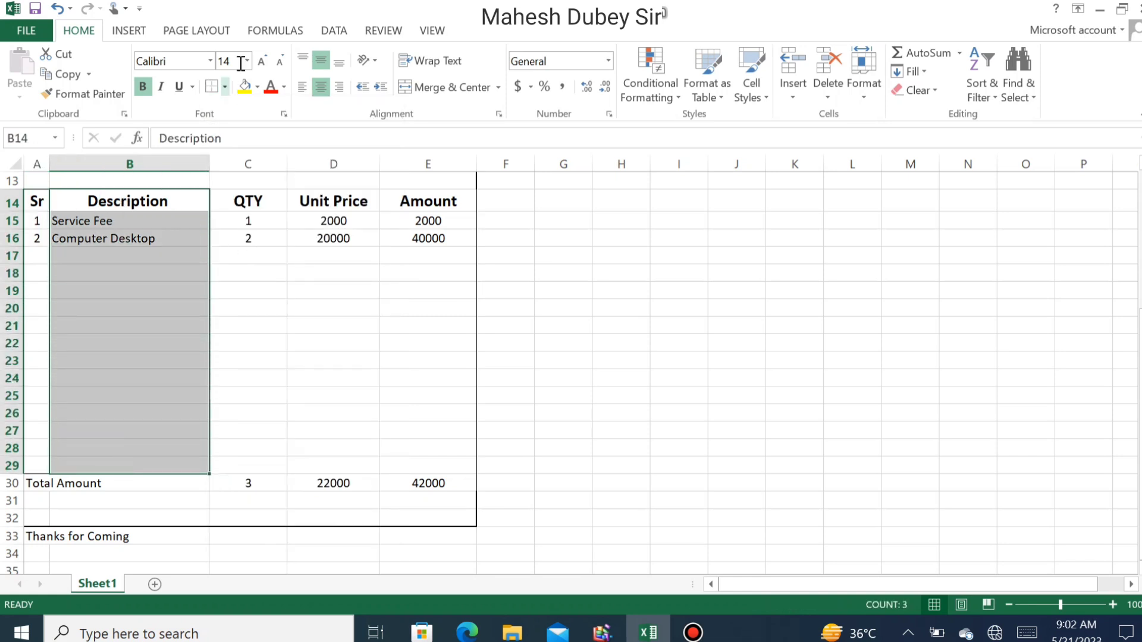
pyautogui.moveTo(250, 201); pyautogui.dragTo(242, 470)
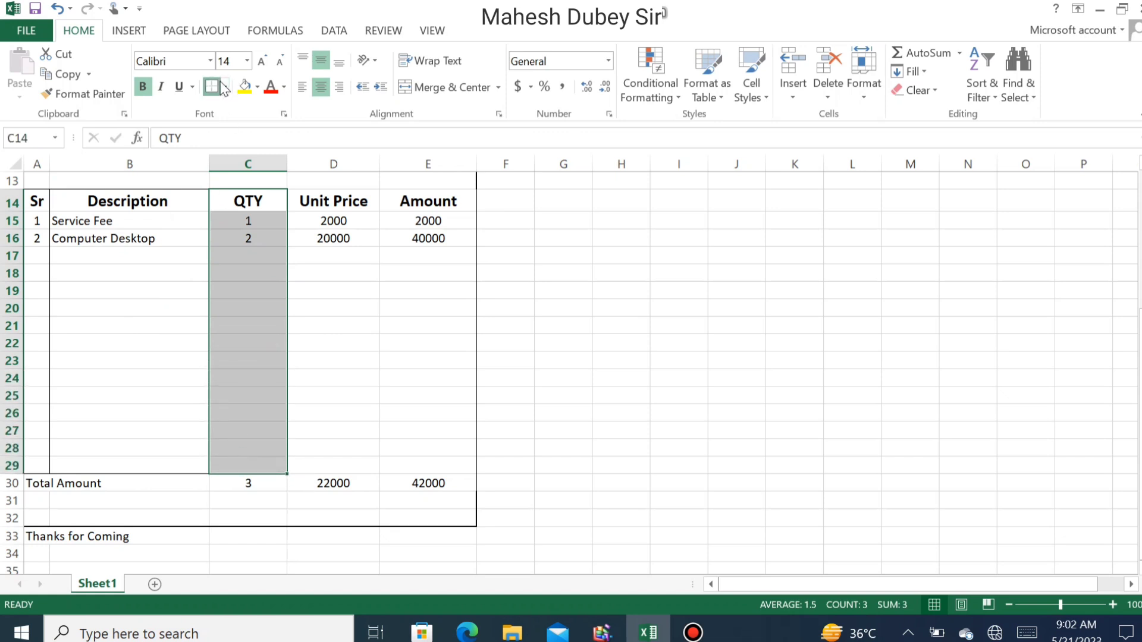
pyautogui.moveTo(312, 201); pyautogui.dragTo(321, 463)
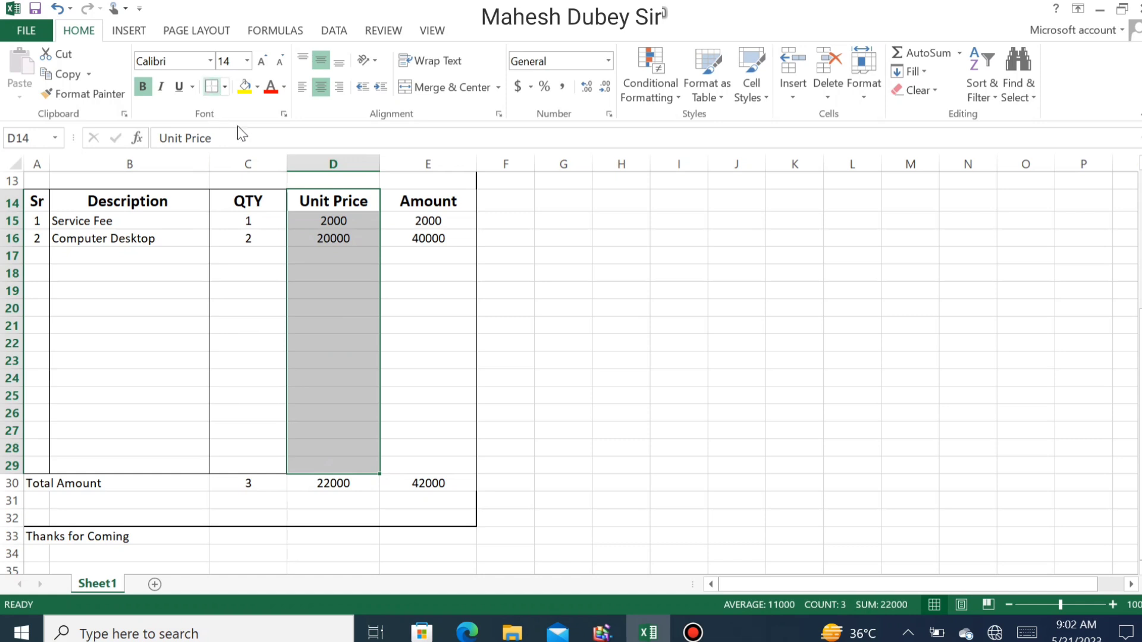
pyautogui.moveTo(418, 201); pyautogui.dragTo(412, 468)
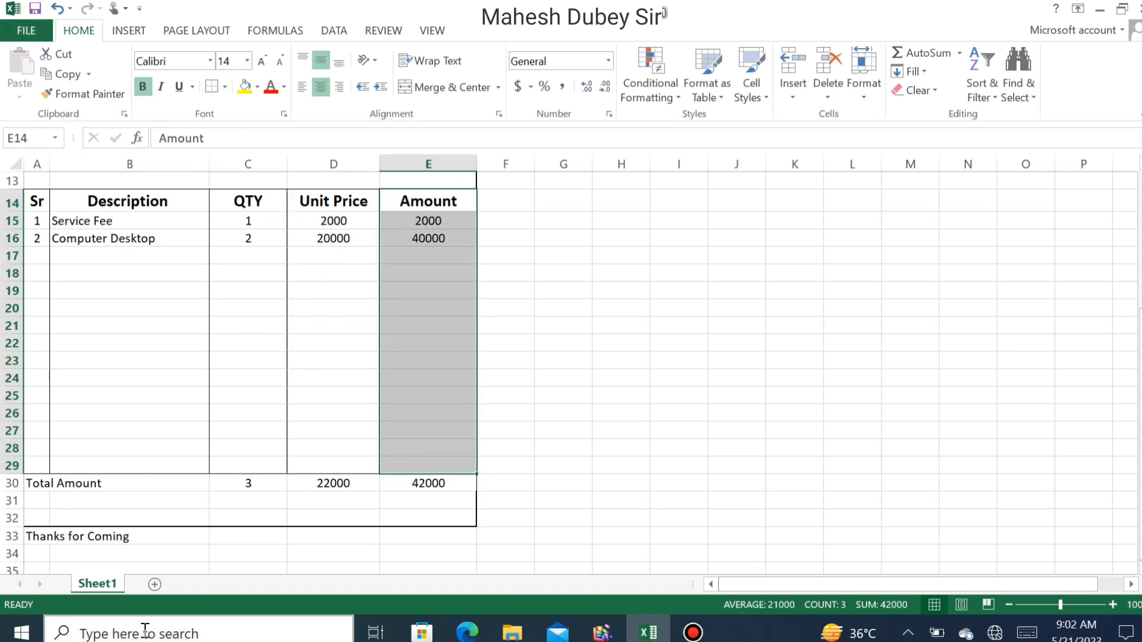
pyautogui.click(39, 484)
pyautogui.moveTo(43, 485); pyautogui.dragTo(107, 480)
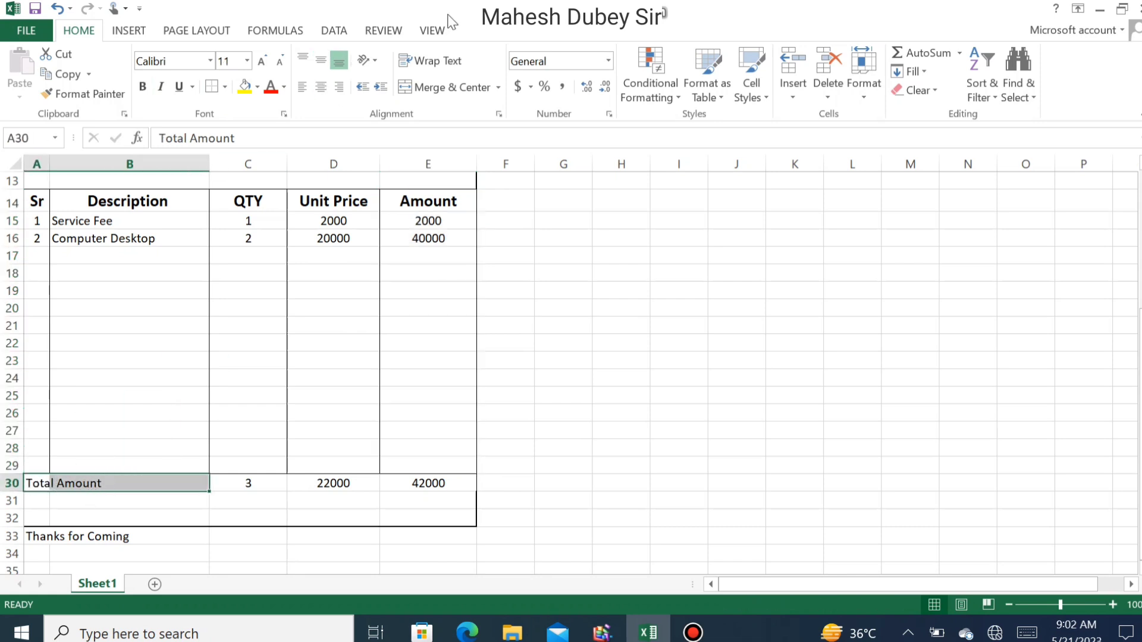
# - Merge and centre Total Amount across A30:B30, with larger, bold text
pyautogui.click(426, 89)
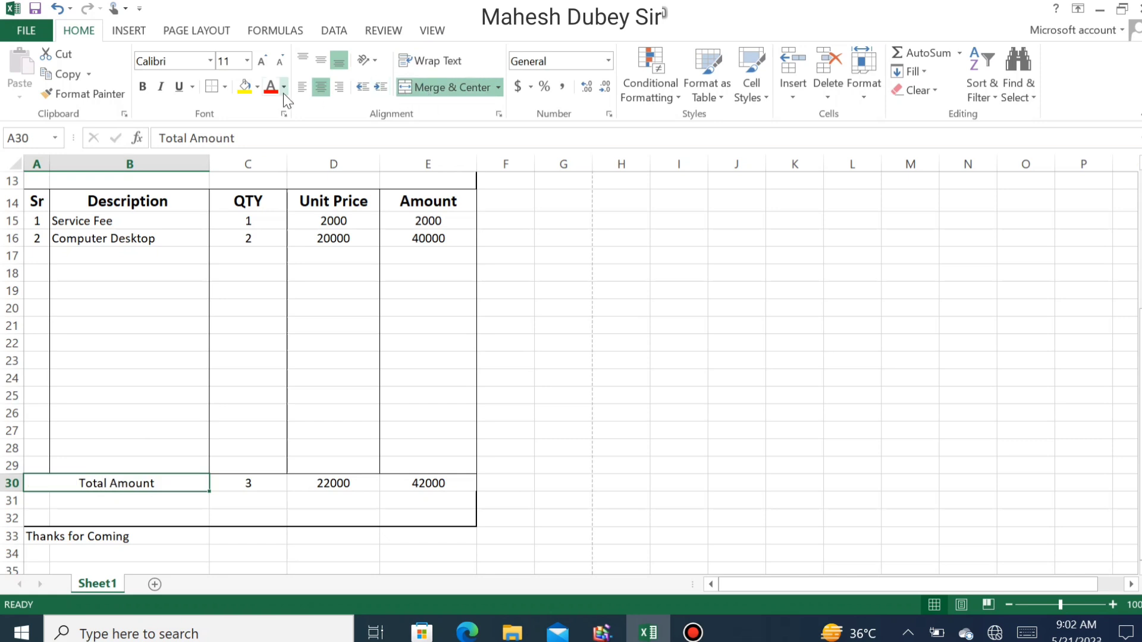
pyautogui.click(262, 61)
pyautogui.click(143, 87)
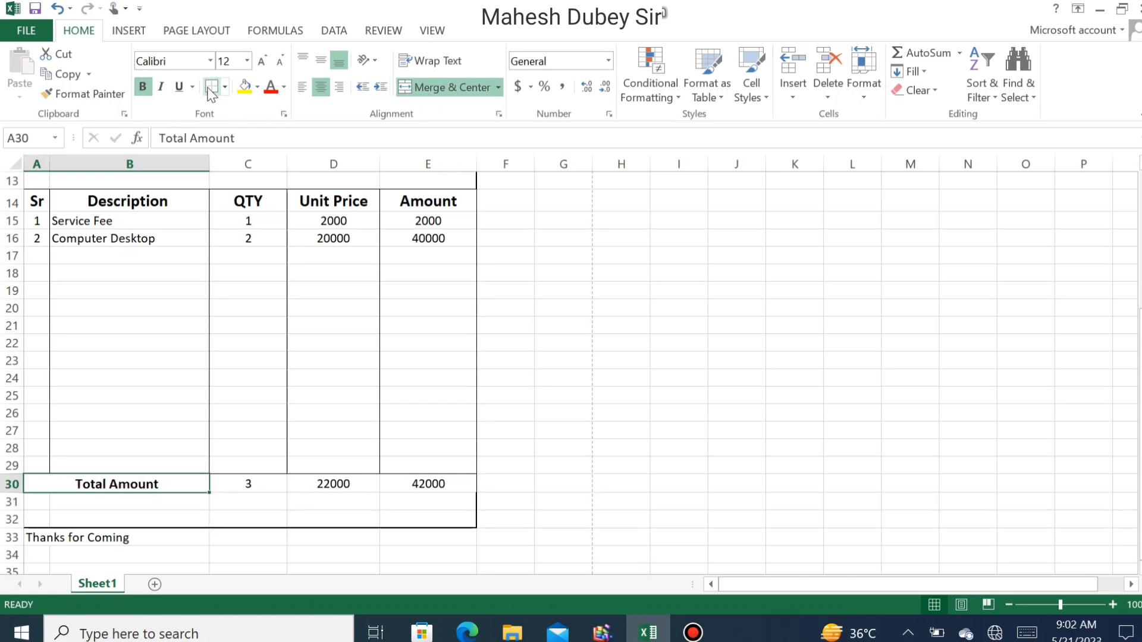
# - Give the totals in C30:E30 All Borders
pyautogui.moveTo(235, 480); pyautogui.dragTo(415, 484)
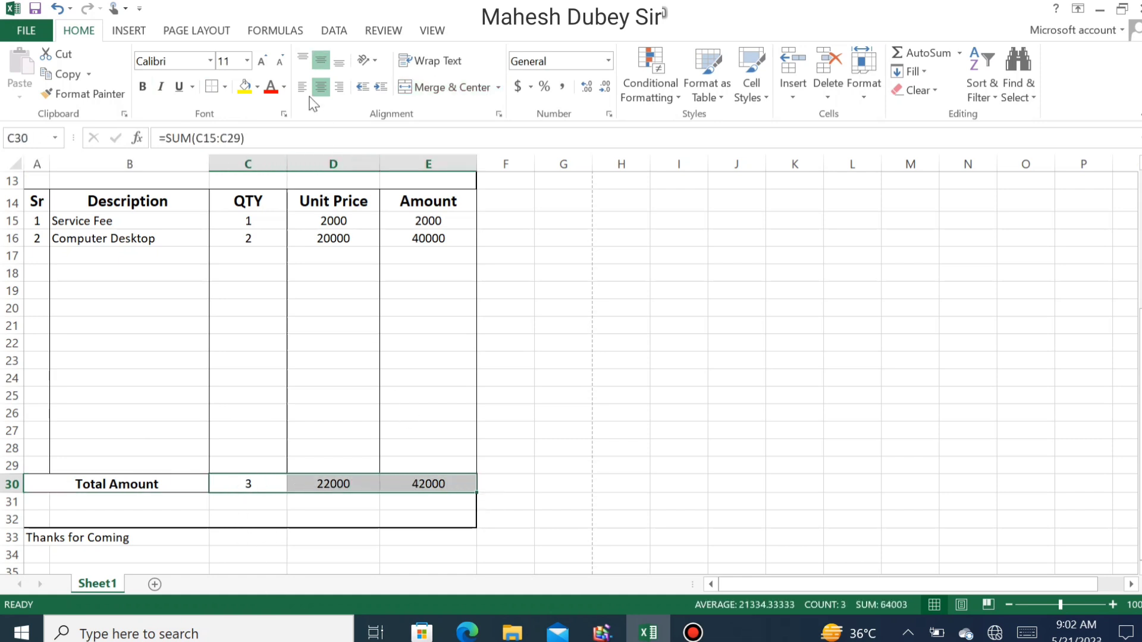
pyautogui.click(279, 501)
pyautogui.moveTo(247, 482); pyautogui.dragTo(432, 483)
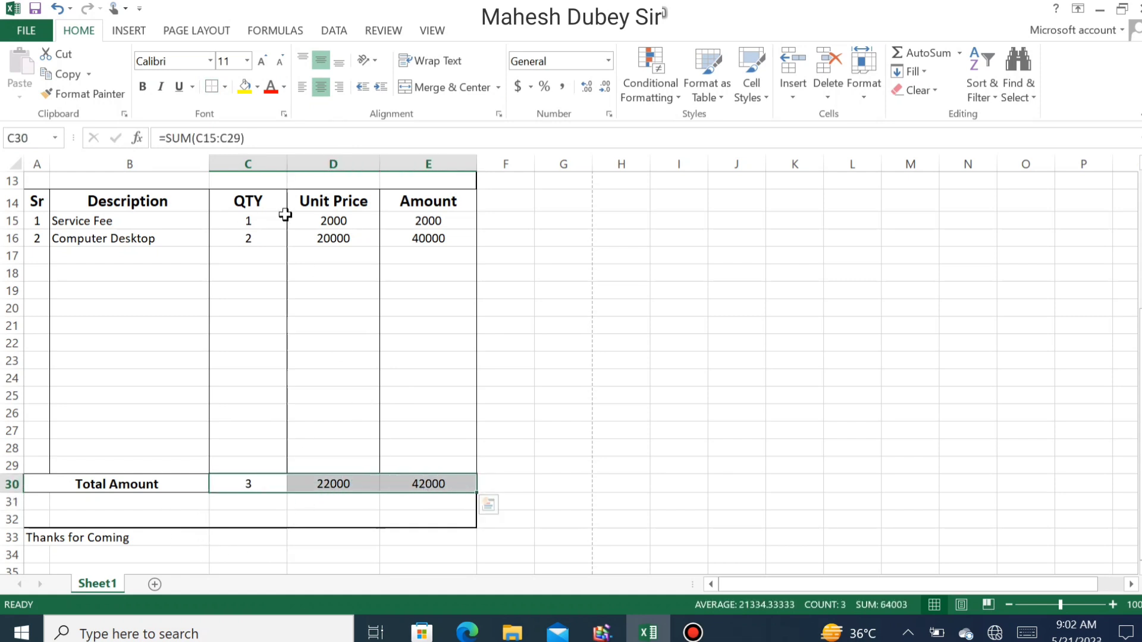
pyautogui.click(225, 86)
pyautogui.click(241, 245)
pyautogui.click(134, 501)
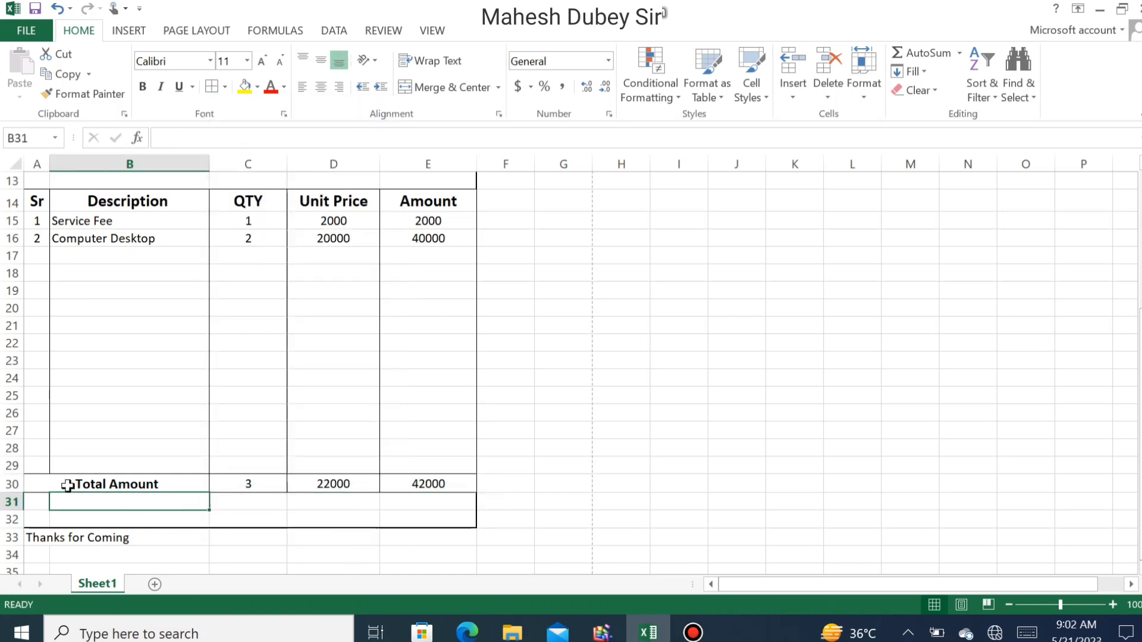
# - Re-centre the Total Amount label across columns A and B
pyautogui.moveTo(36, 485); pyautogui.dragTo(69, 484)
pyautogui.click(452, 87)
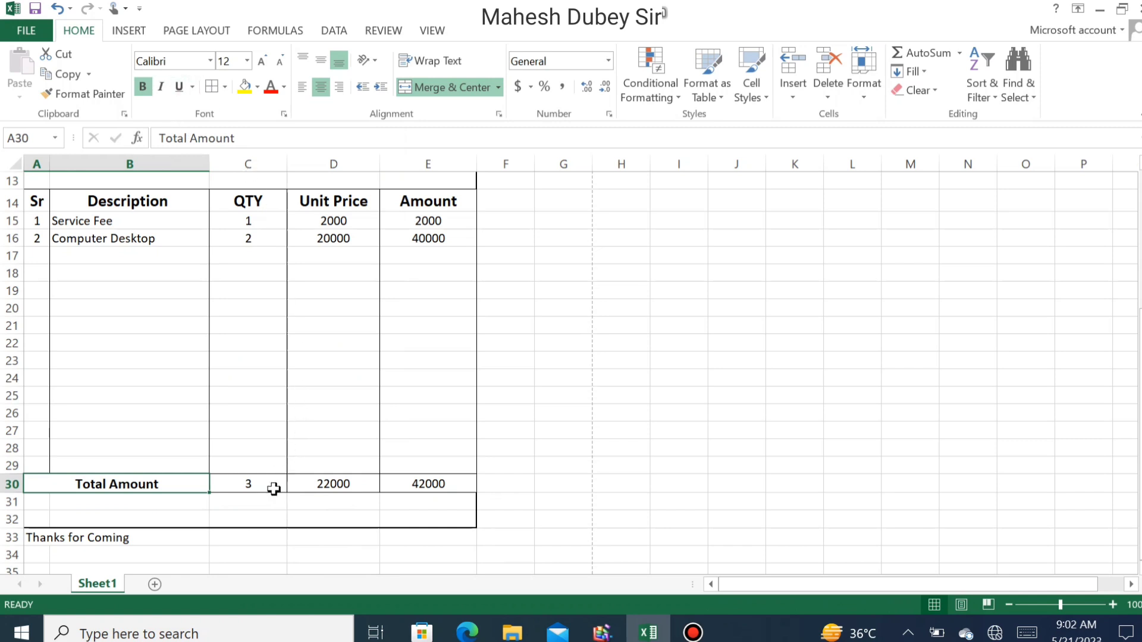
pyautogui.scroll(-2, 184, 523)
pyautogui.scroll(2, 185, 523)
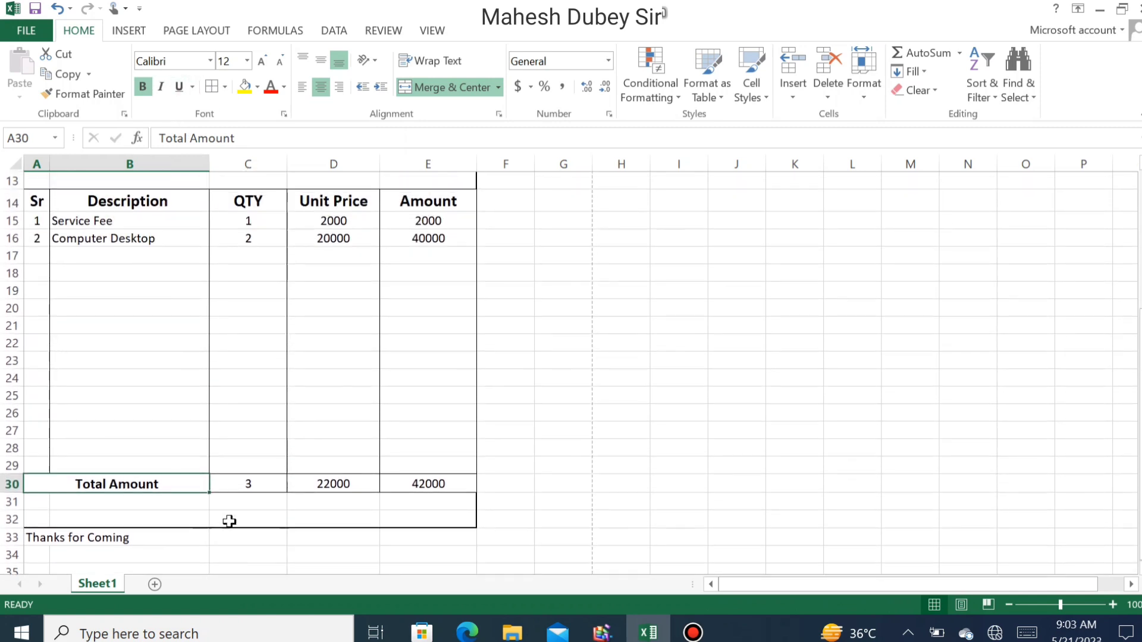
pyautogui.scroll(-2, 198, 524)
# - Enter 'Seel & Sign' in D35, merge-centre it across D35:E35, and open the File backstage
pyautogui.click(321, 464)
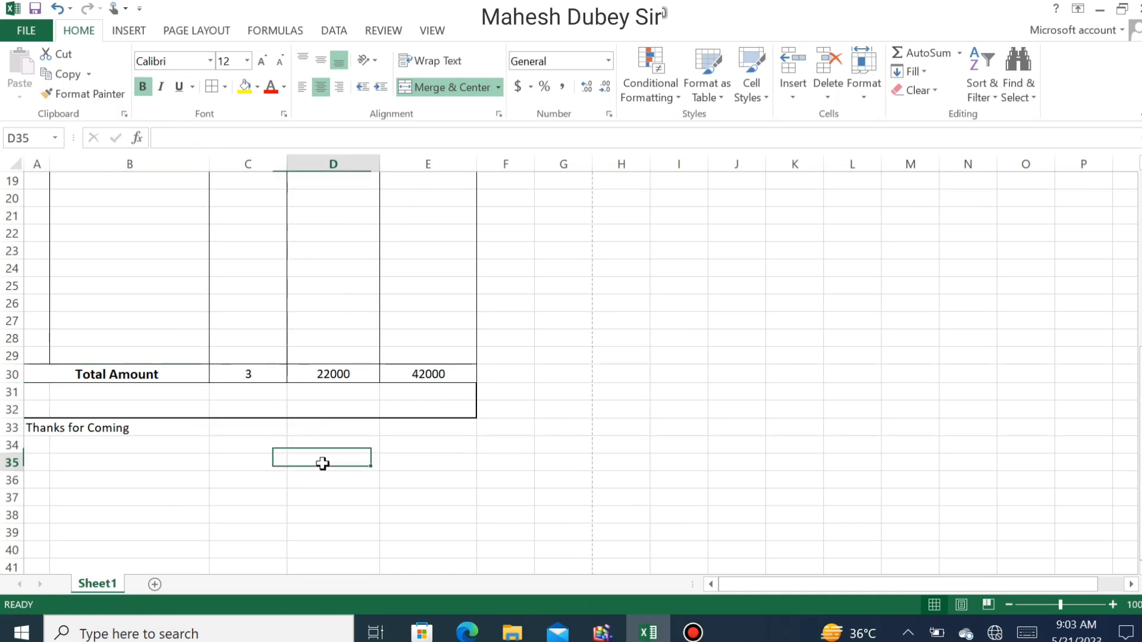
pyautogui.write('Seel')
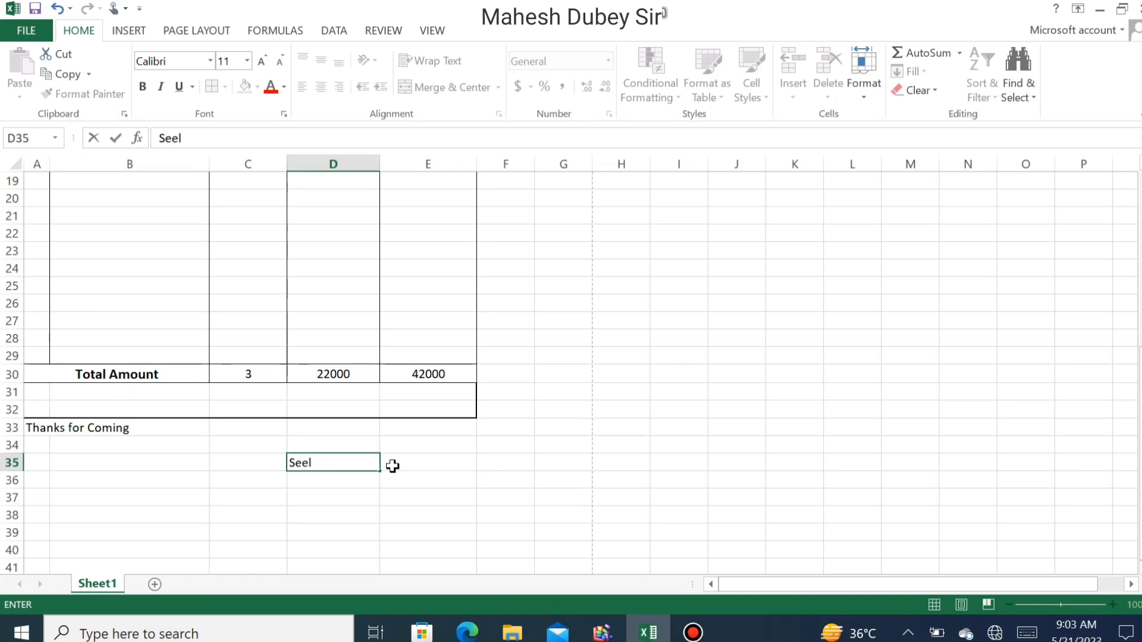
pyautogui.write('& Sign')
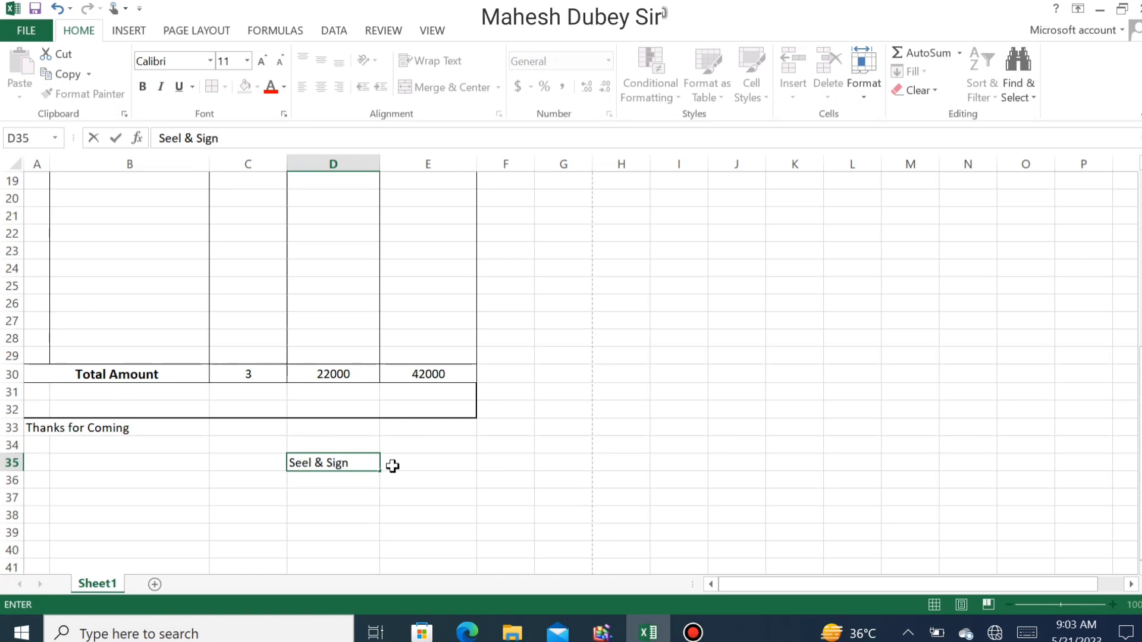
pyautogui.click(343, 467)
pyautogui.moveTo(354, 473); pyautogui.dragTo(415, 460)
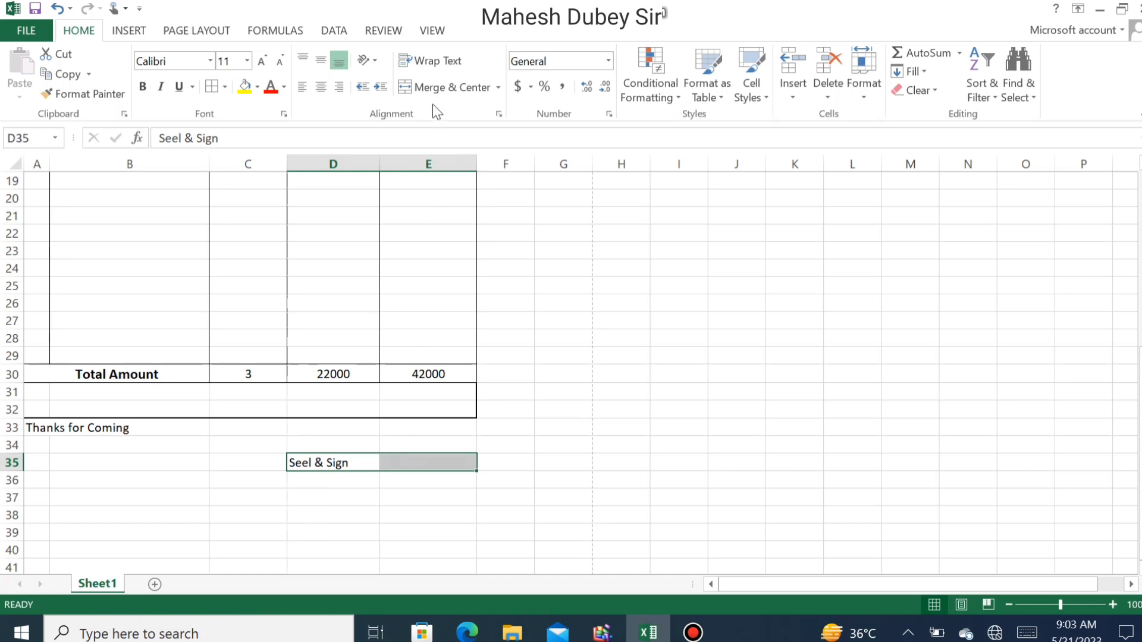
pyautogui.click(449, 87)
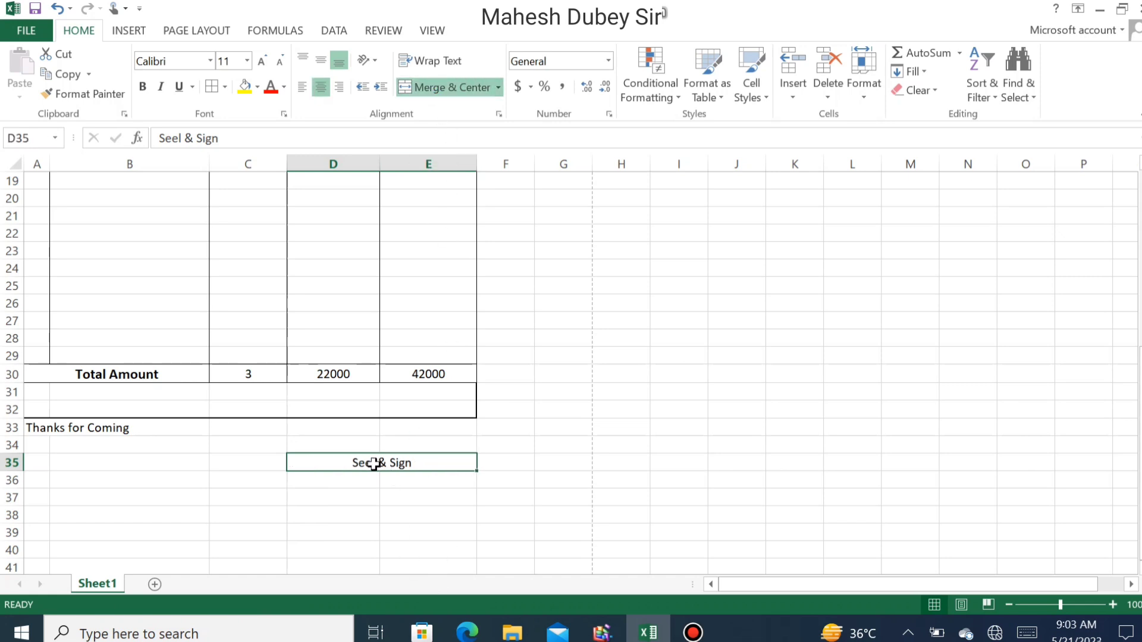
pyautogui.click(382, 498)
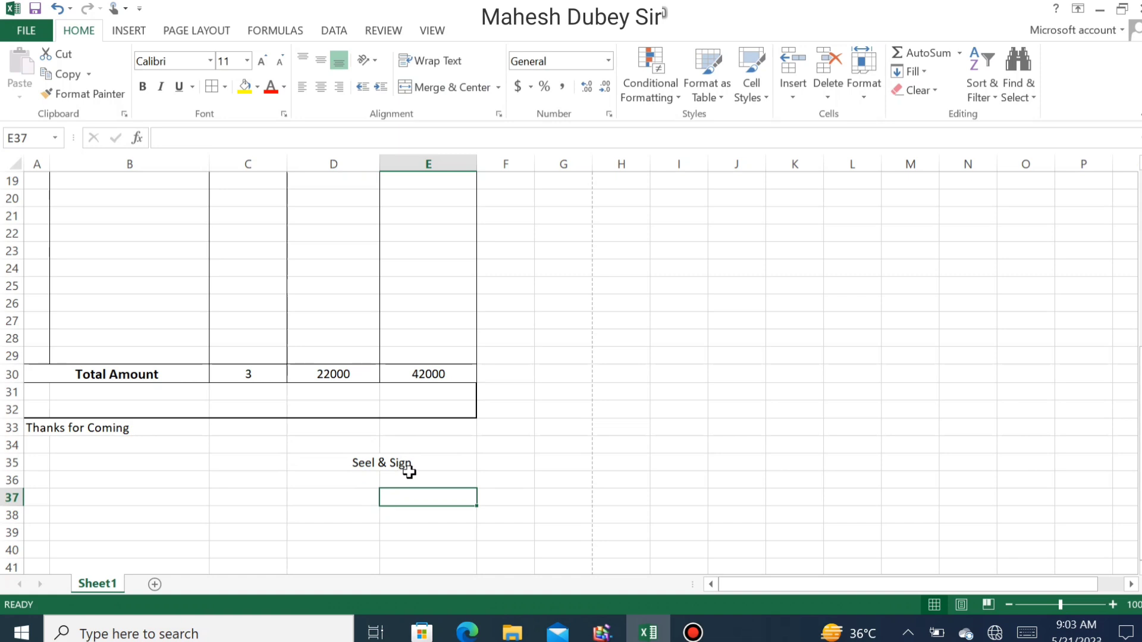
pyautogui.click(433, 479)
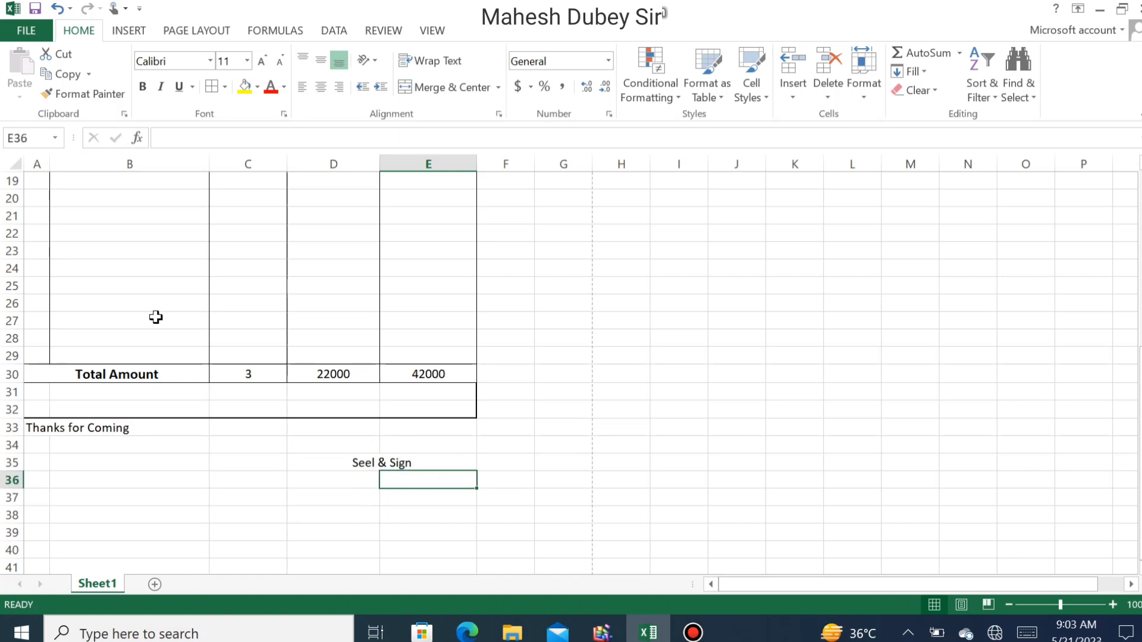
pyautogui.click(26, 31)
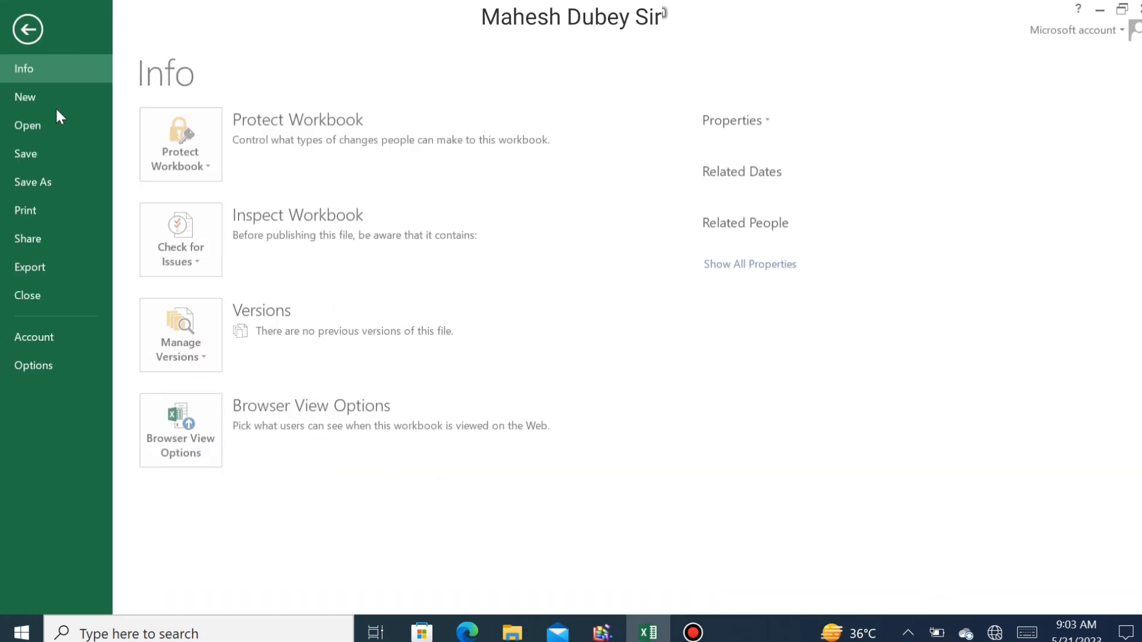
# - Show the invoice in Print preview and scroll the single page down to Seel & Sign
pyautogui.click(71, 213)
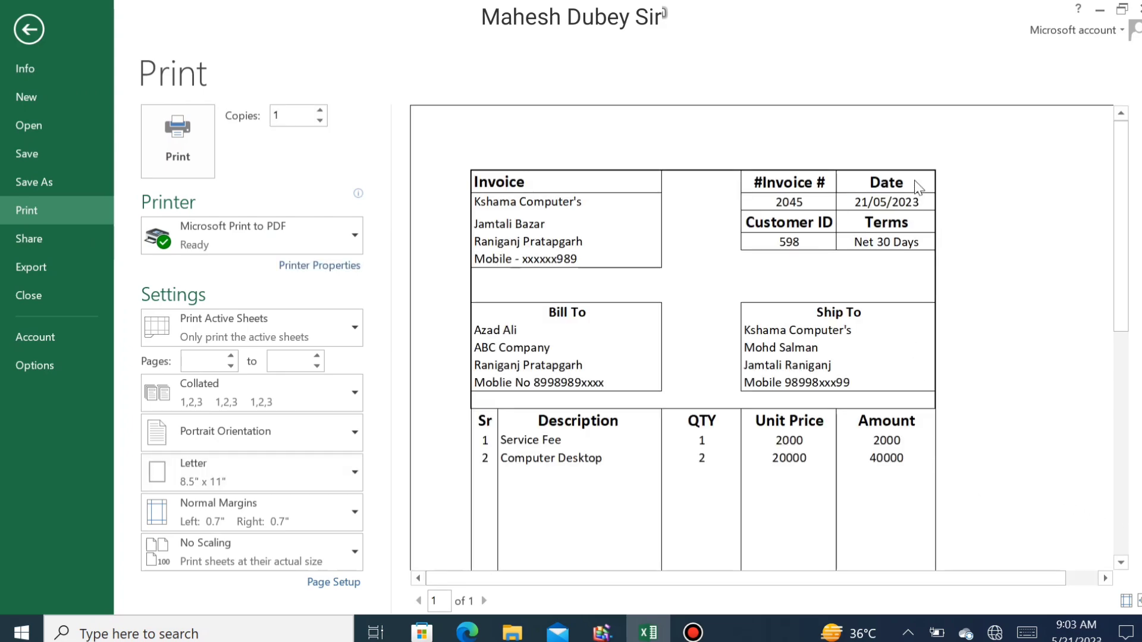
pyautogui.scroll(-3, 788, 355)
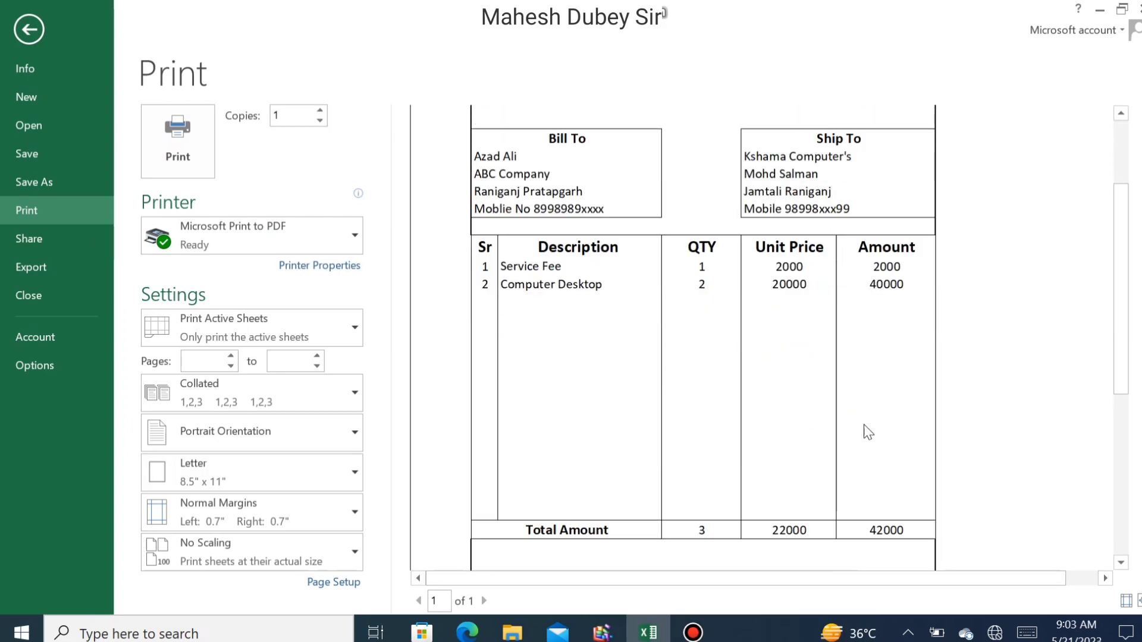
pyautogui.scroll(-3, 877, 444)
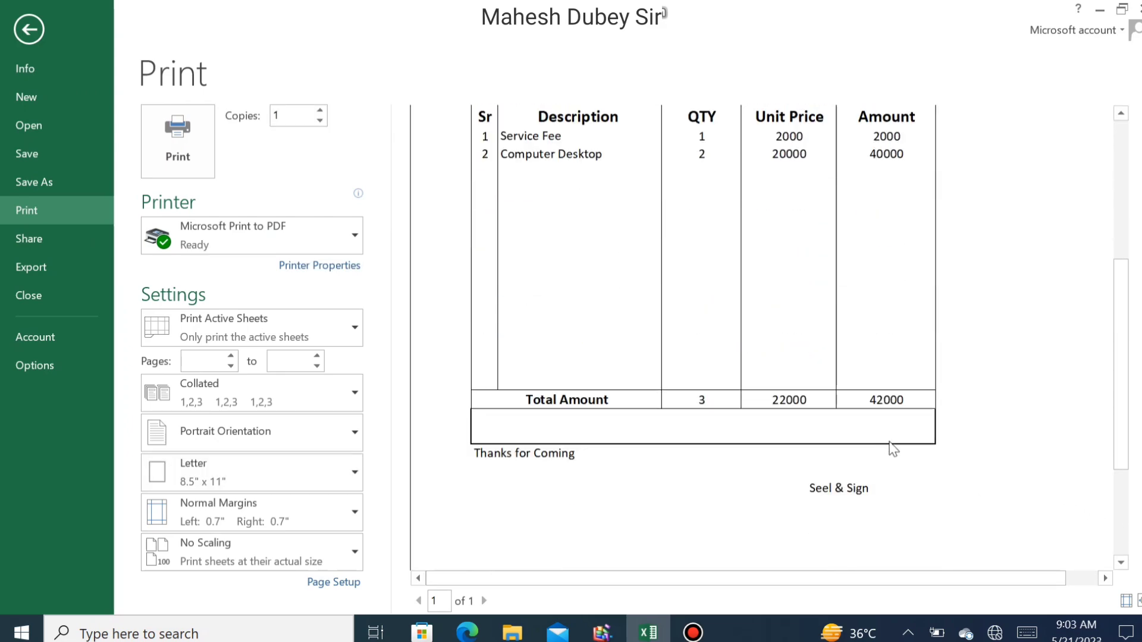
pyautogui.scroll(6, 889, 423)
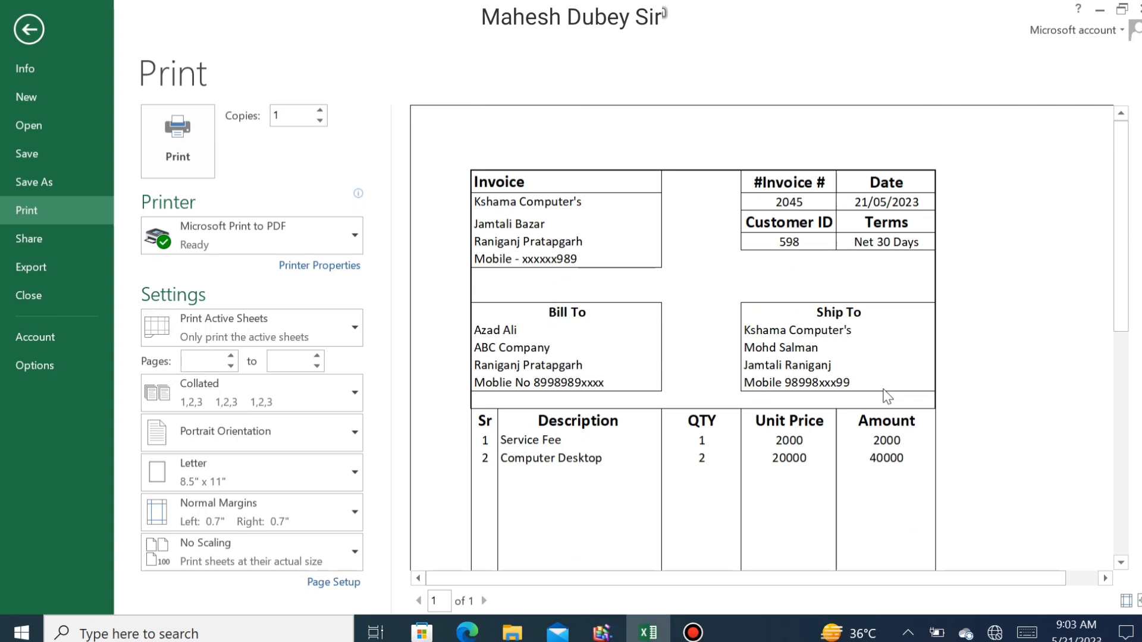
pyautogui.scroll(-6, 878, 375)
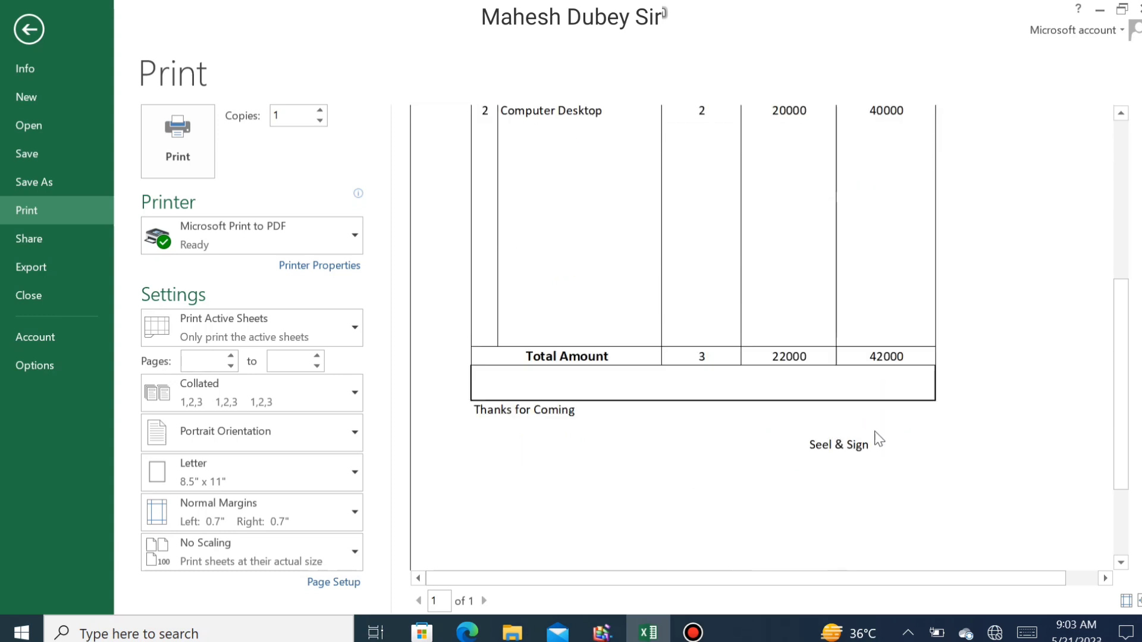